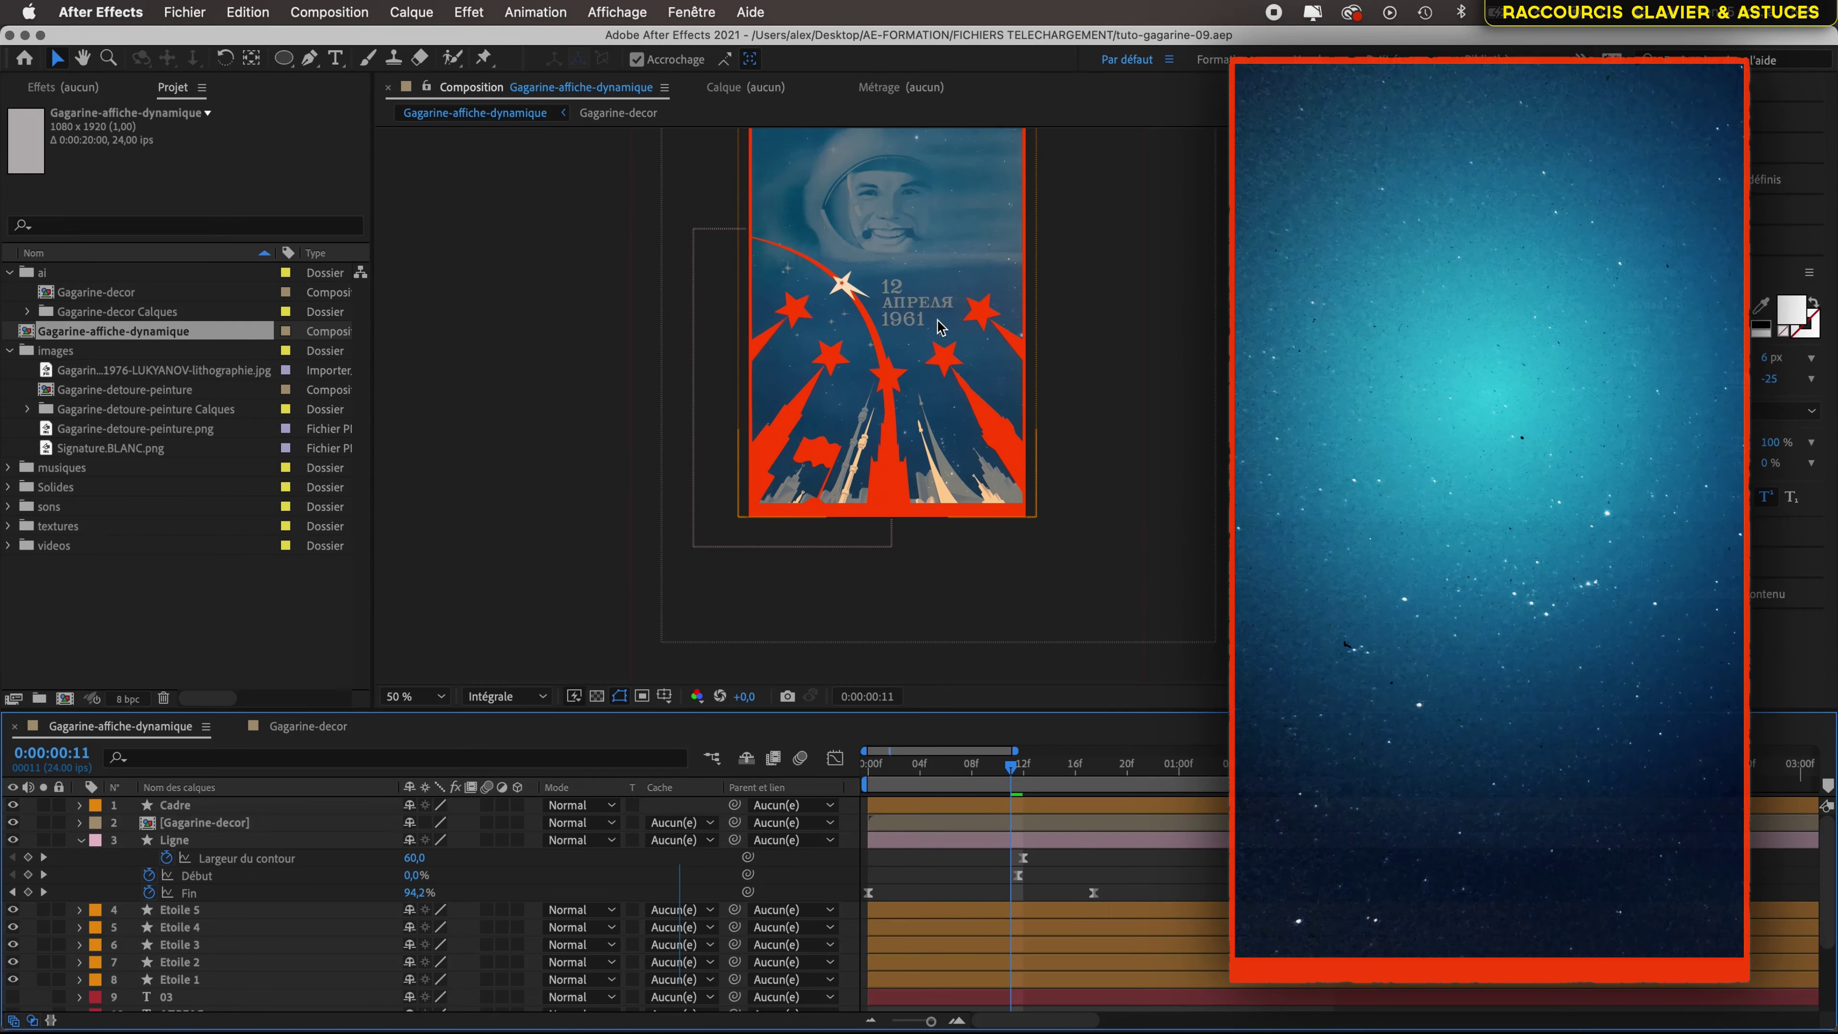
Open the Gagarine-decor composition and examine its bat ROUGE 5, bat ROUGE 4 and bat ROUGE 3 layers
key(space)
drag(919, 308, 890, 451)
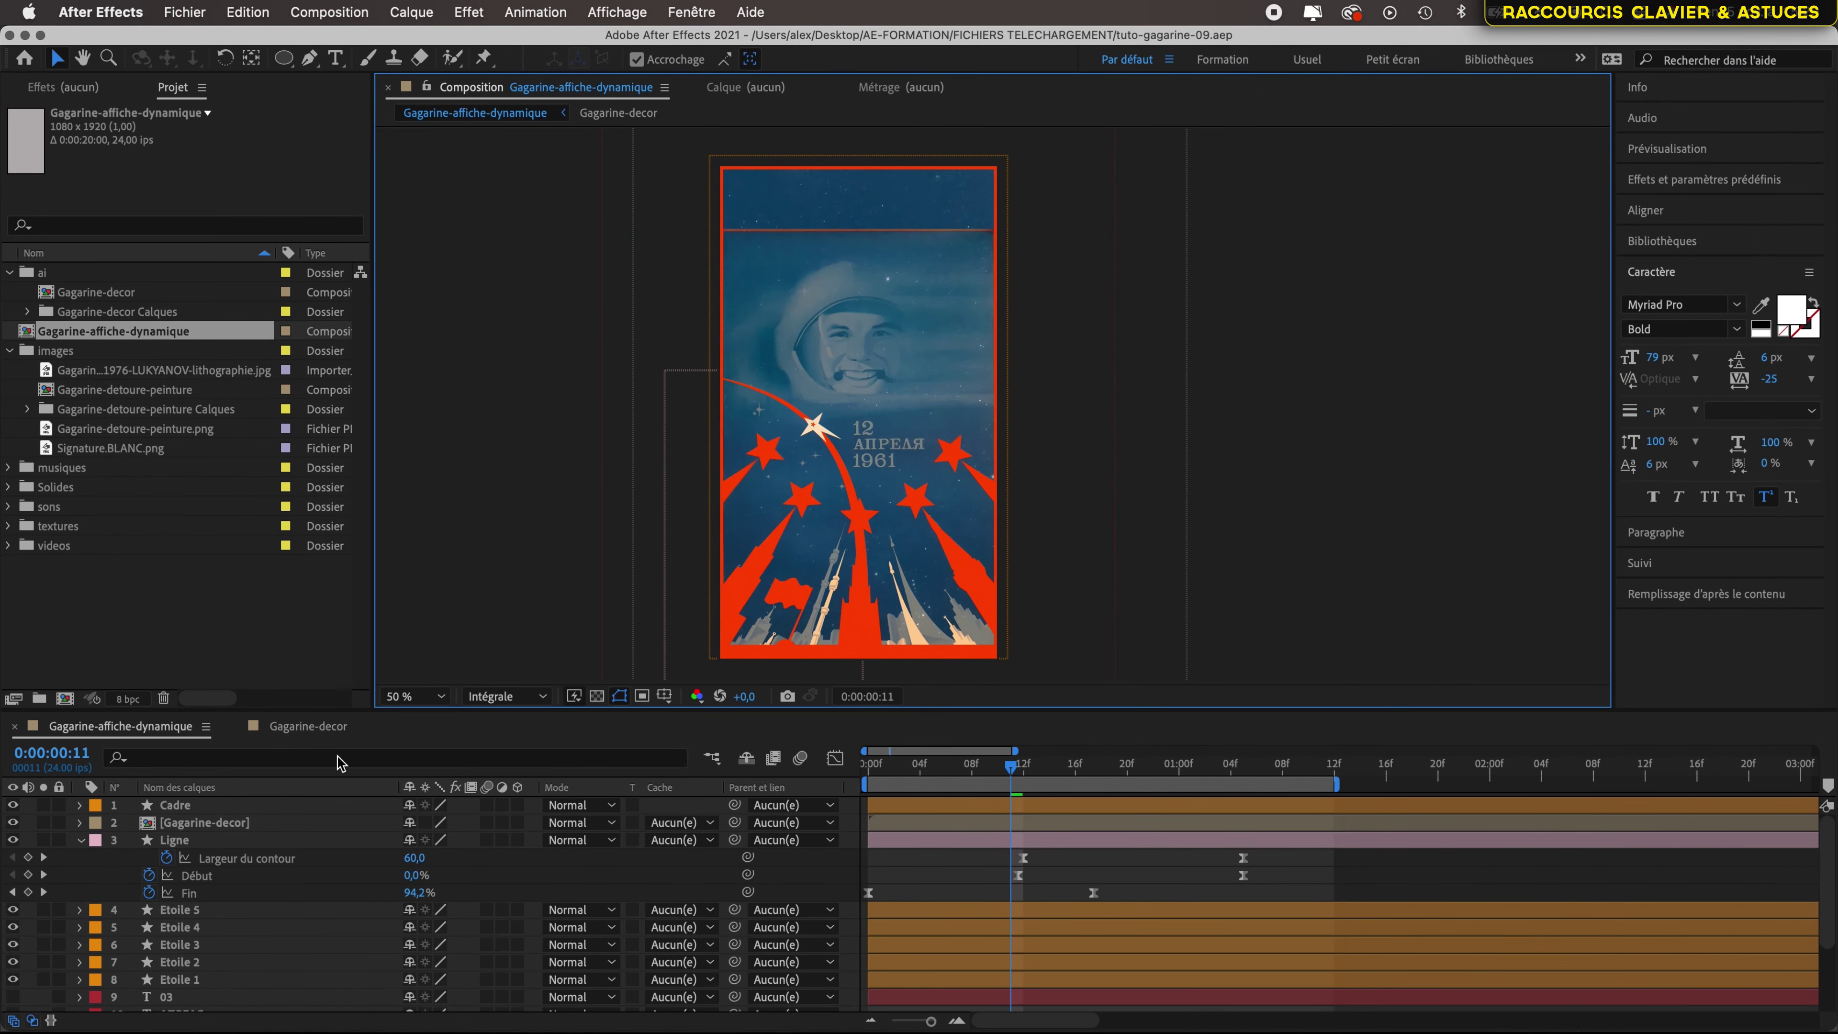
click(311, 727)
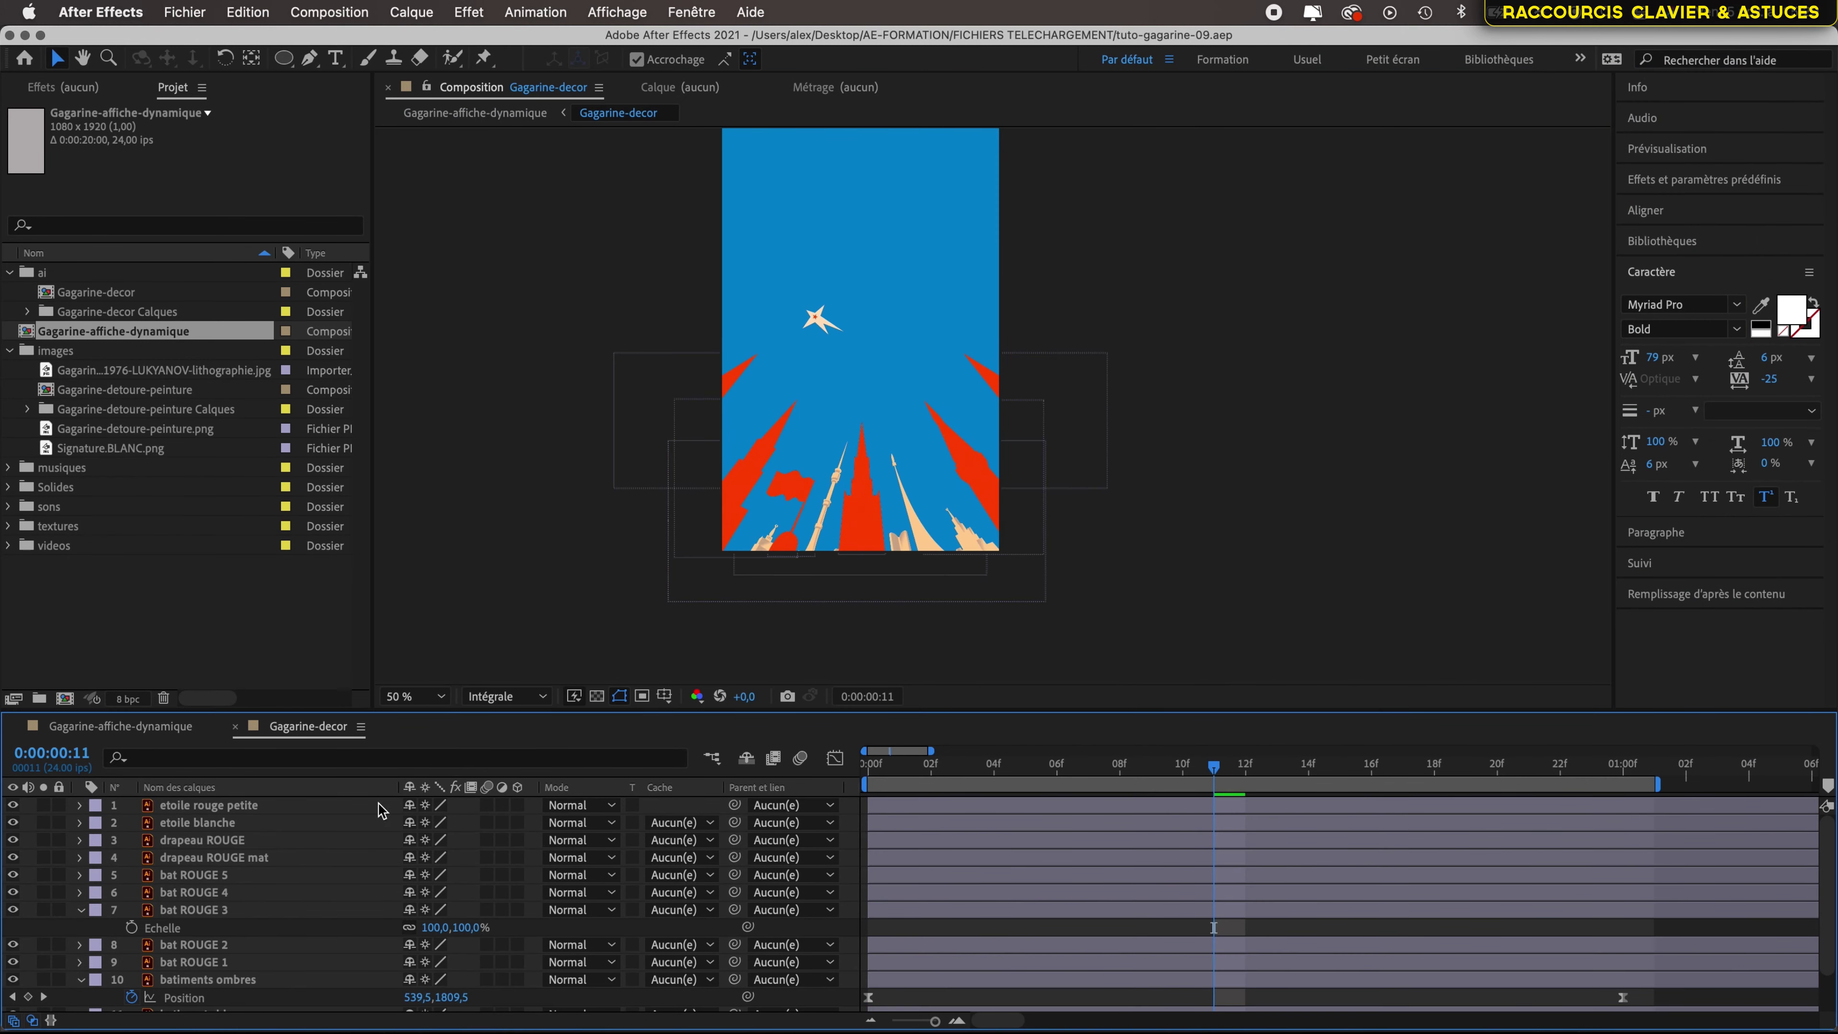
click(252, 824)
click(273, 875)
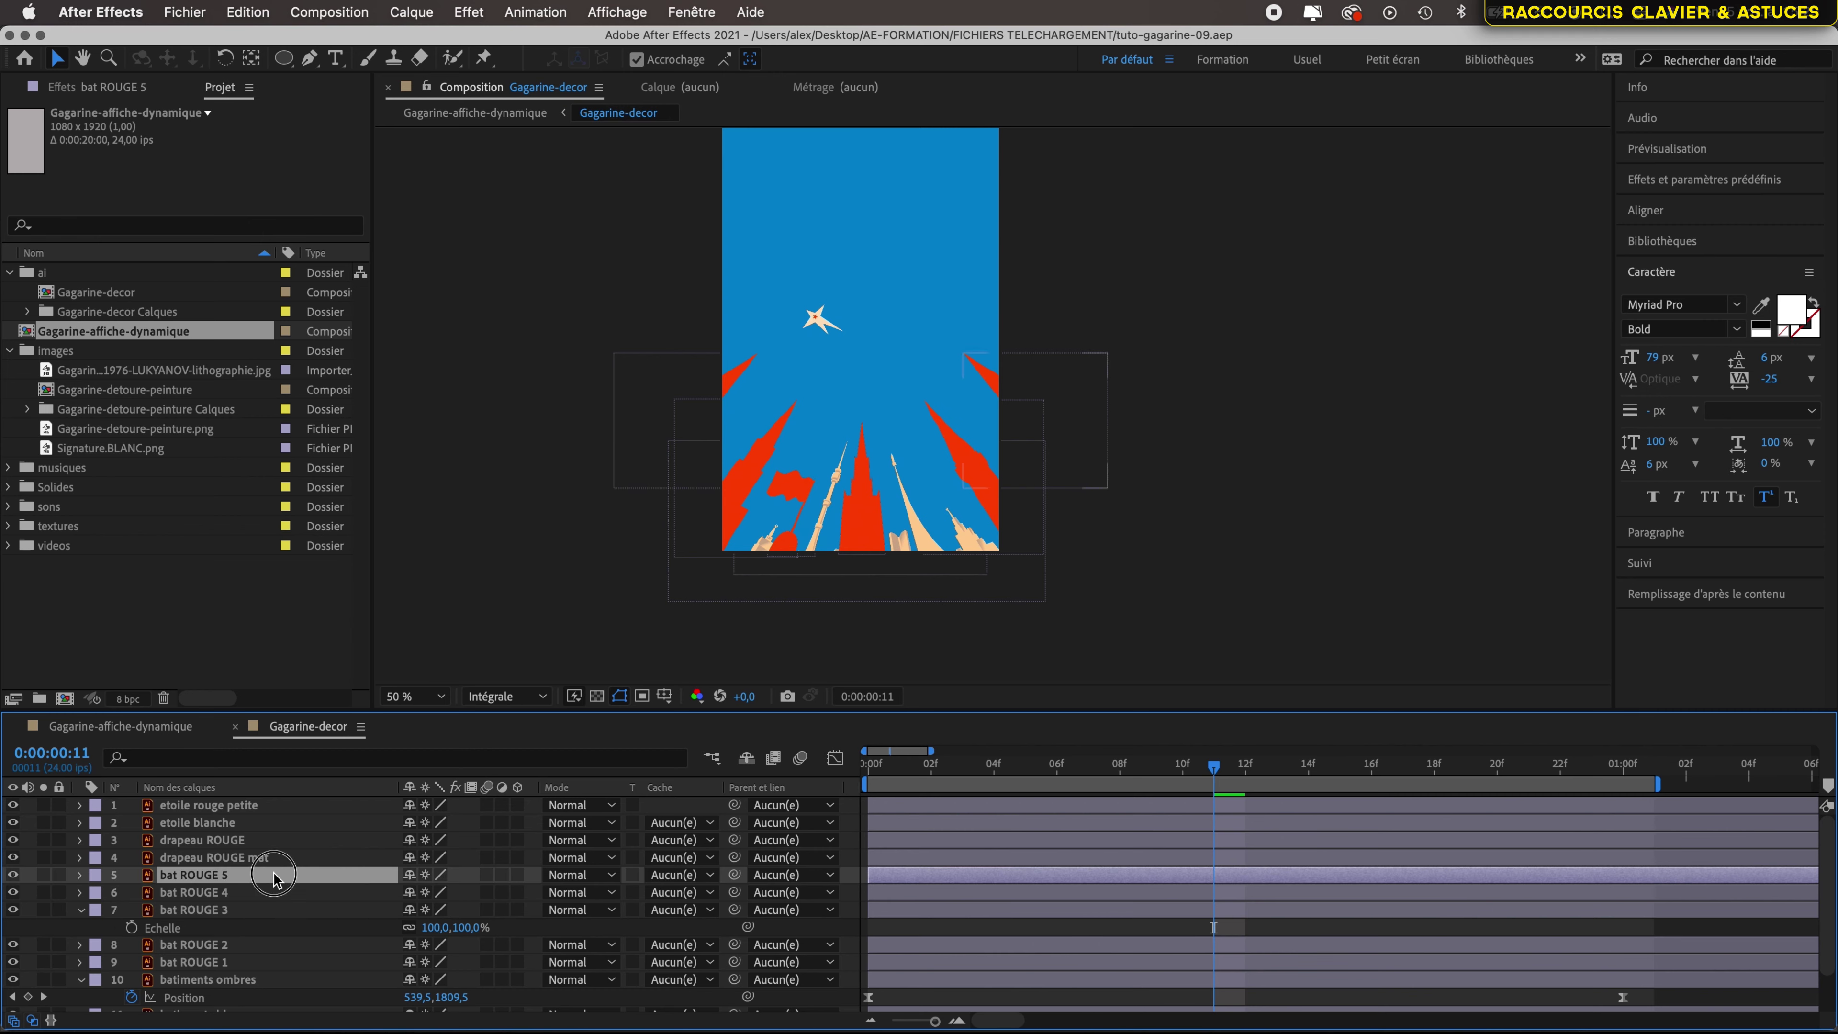
click(276, 896)
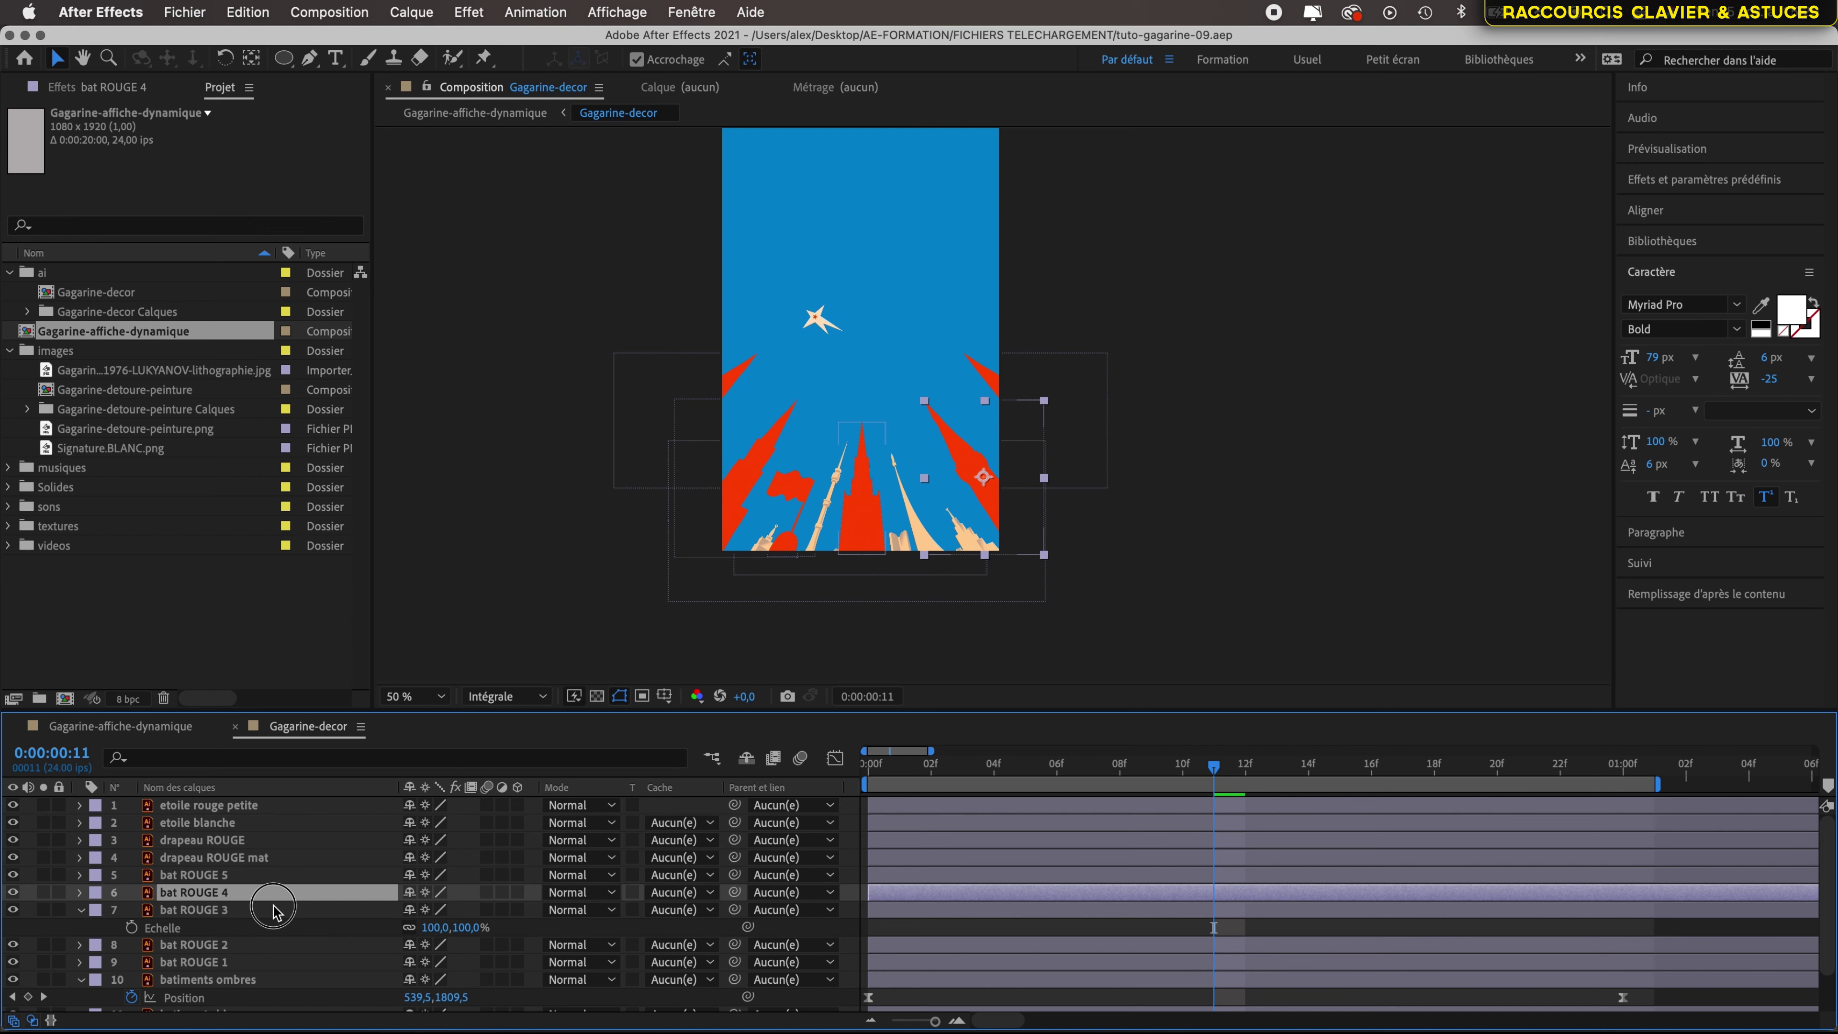
click(276, 911)
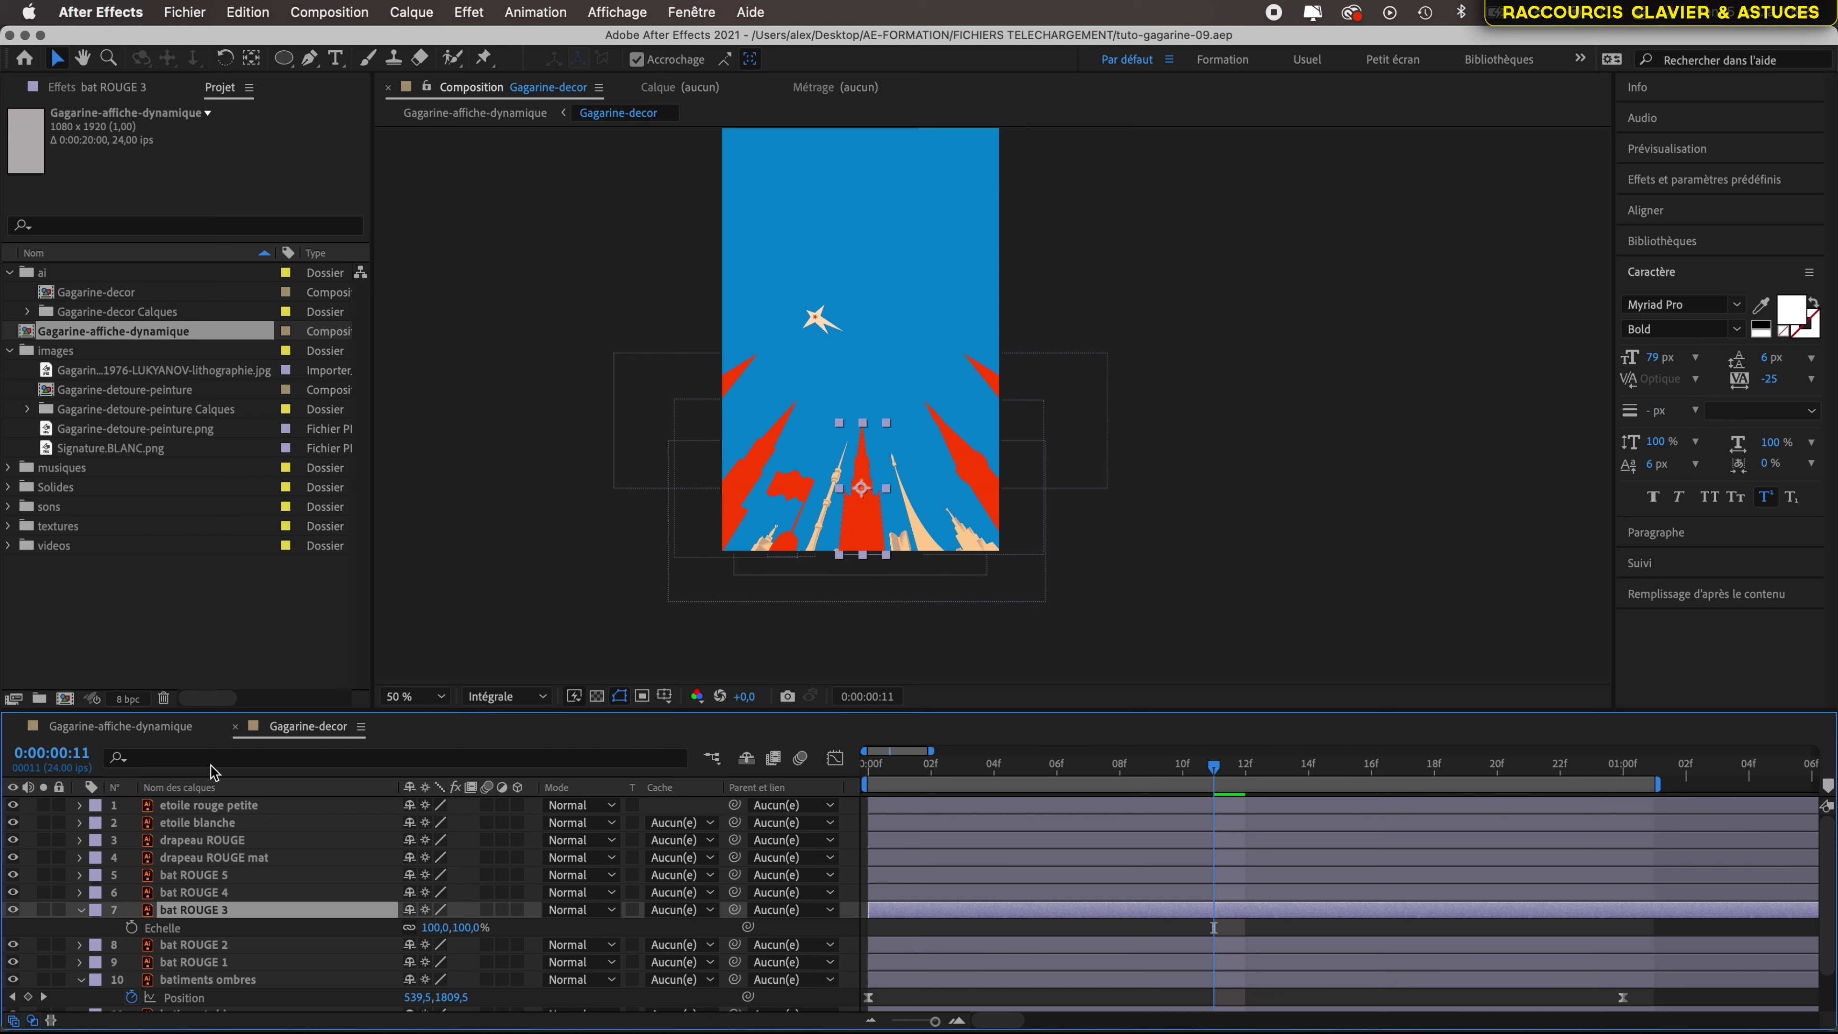
Return to the Gagarine-affiche-dynamique composition at 0:00:00:00 and collapse the Ligne layer's keyframed properties
click(148, 730)
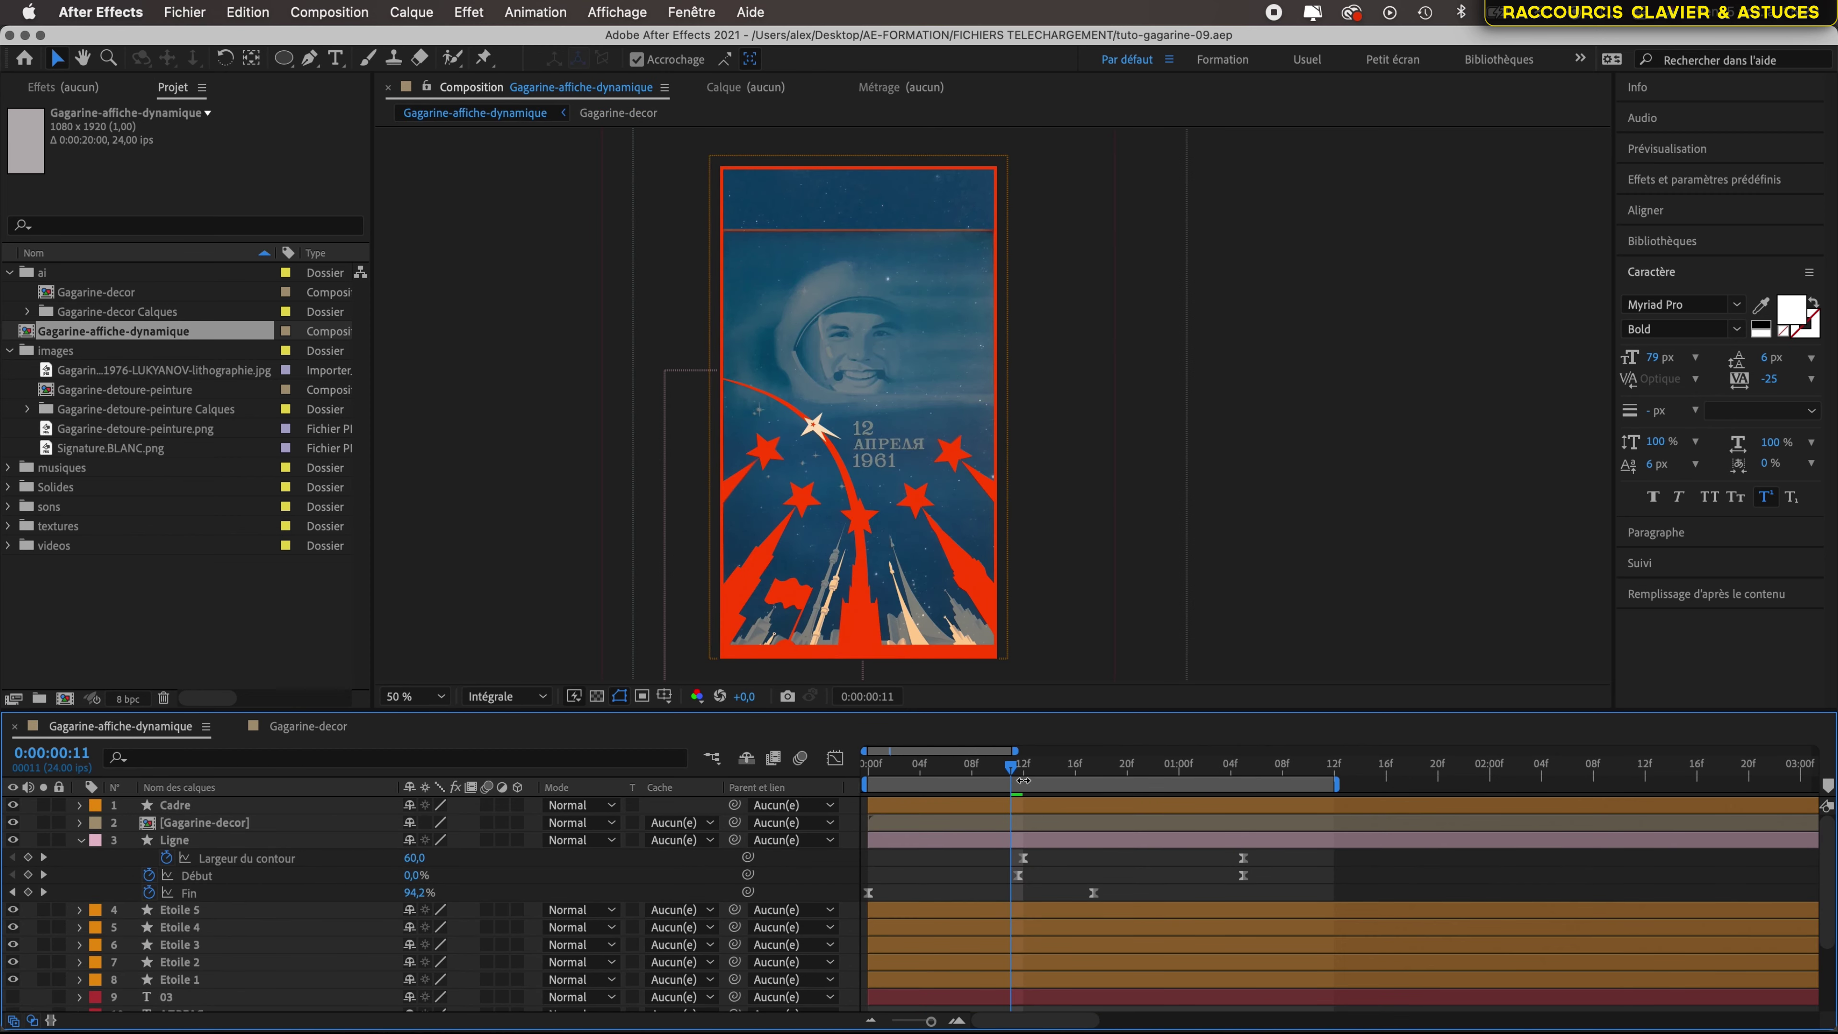
drag(1016, 779, 858, 779)
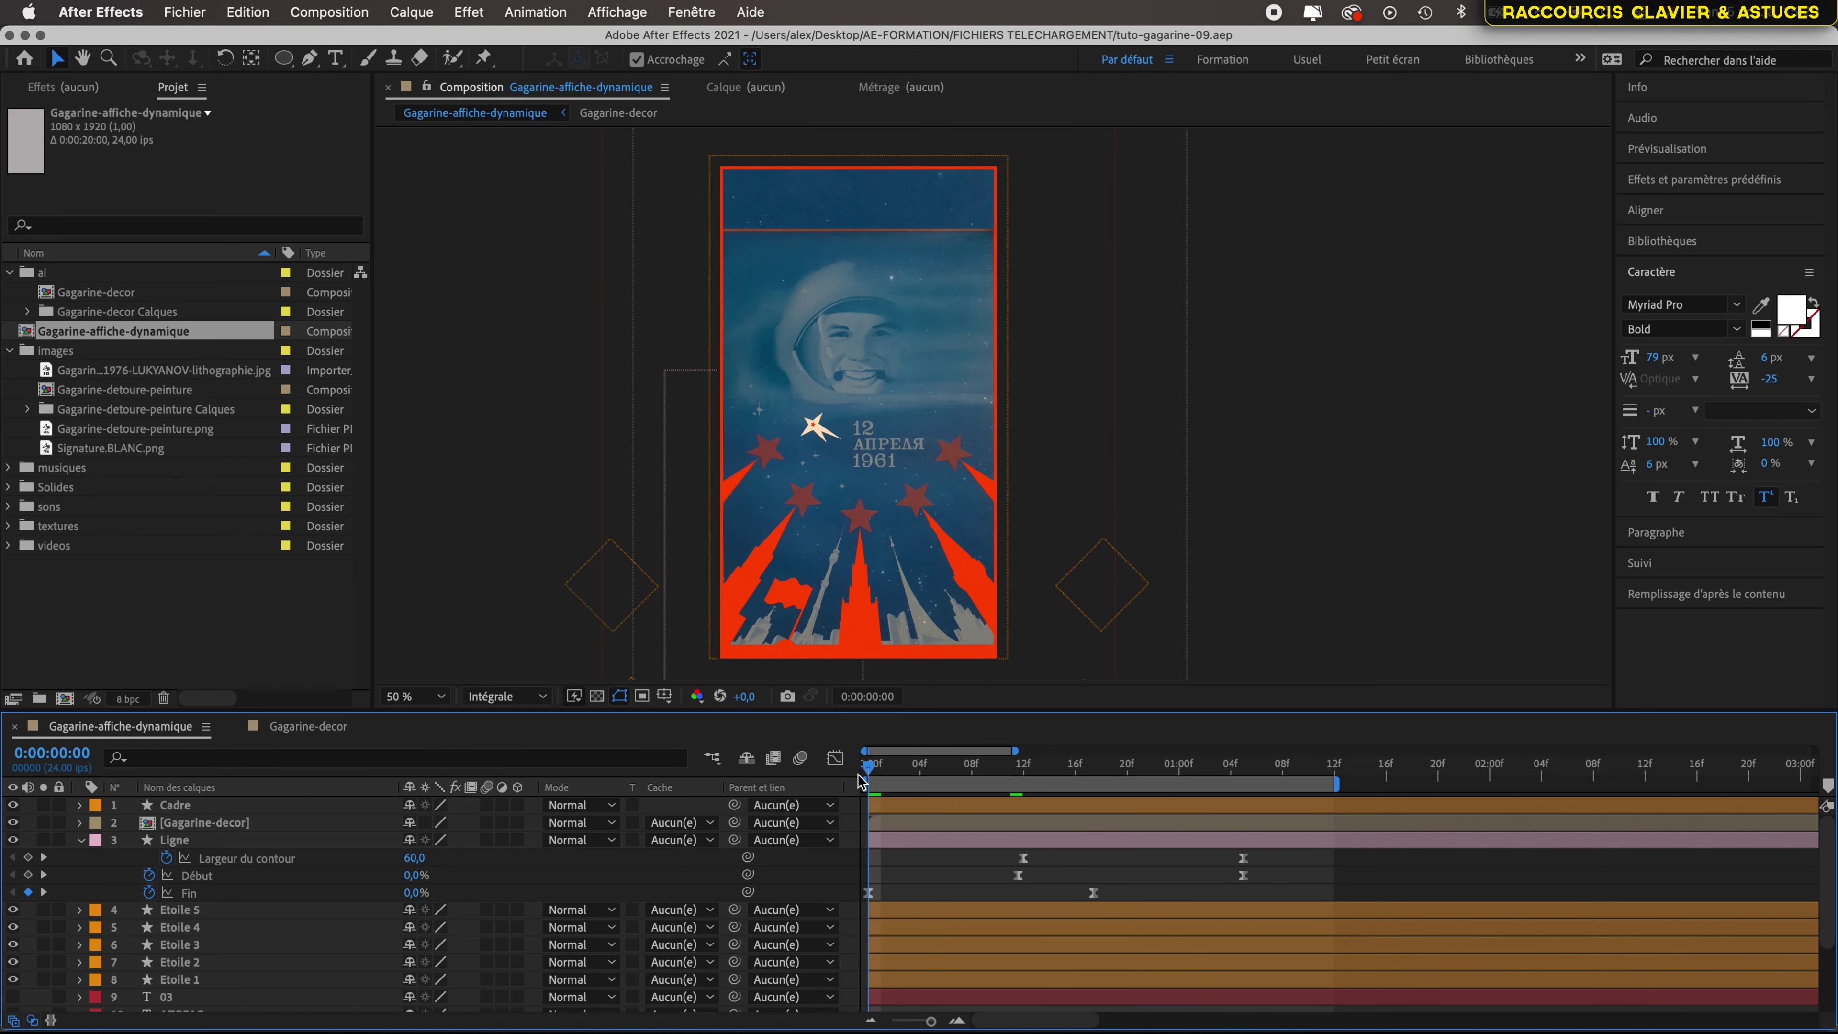
click(915, 842)
click(915, 839)
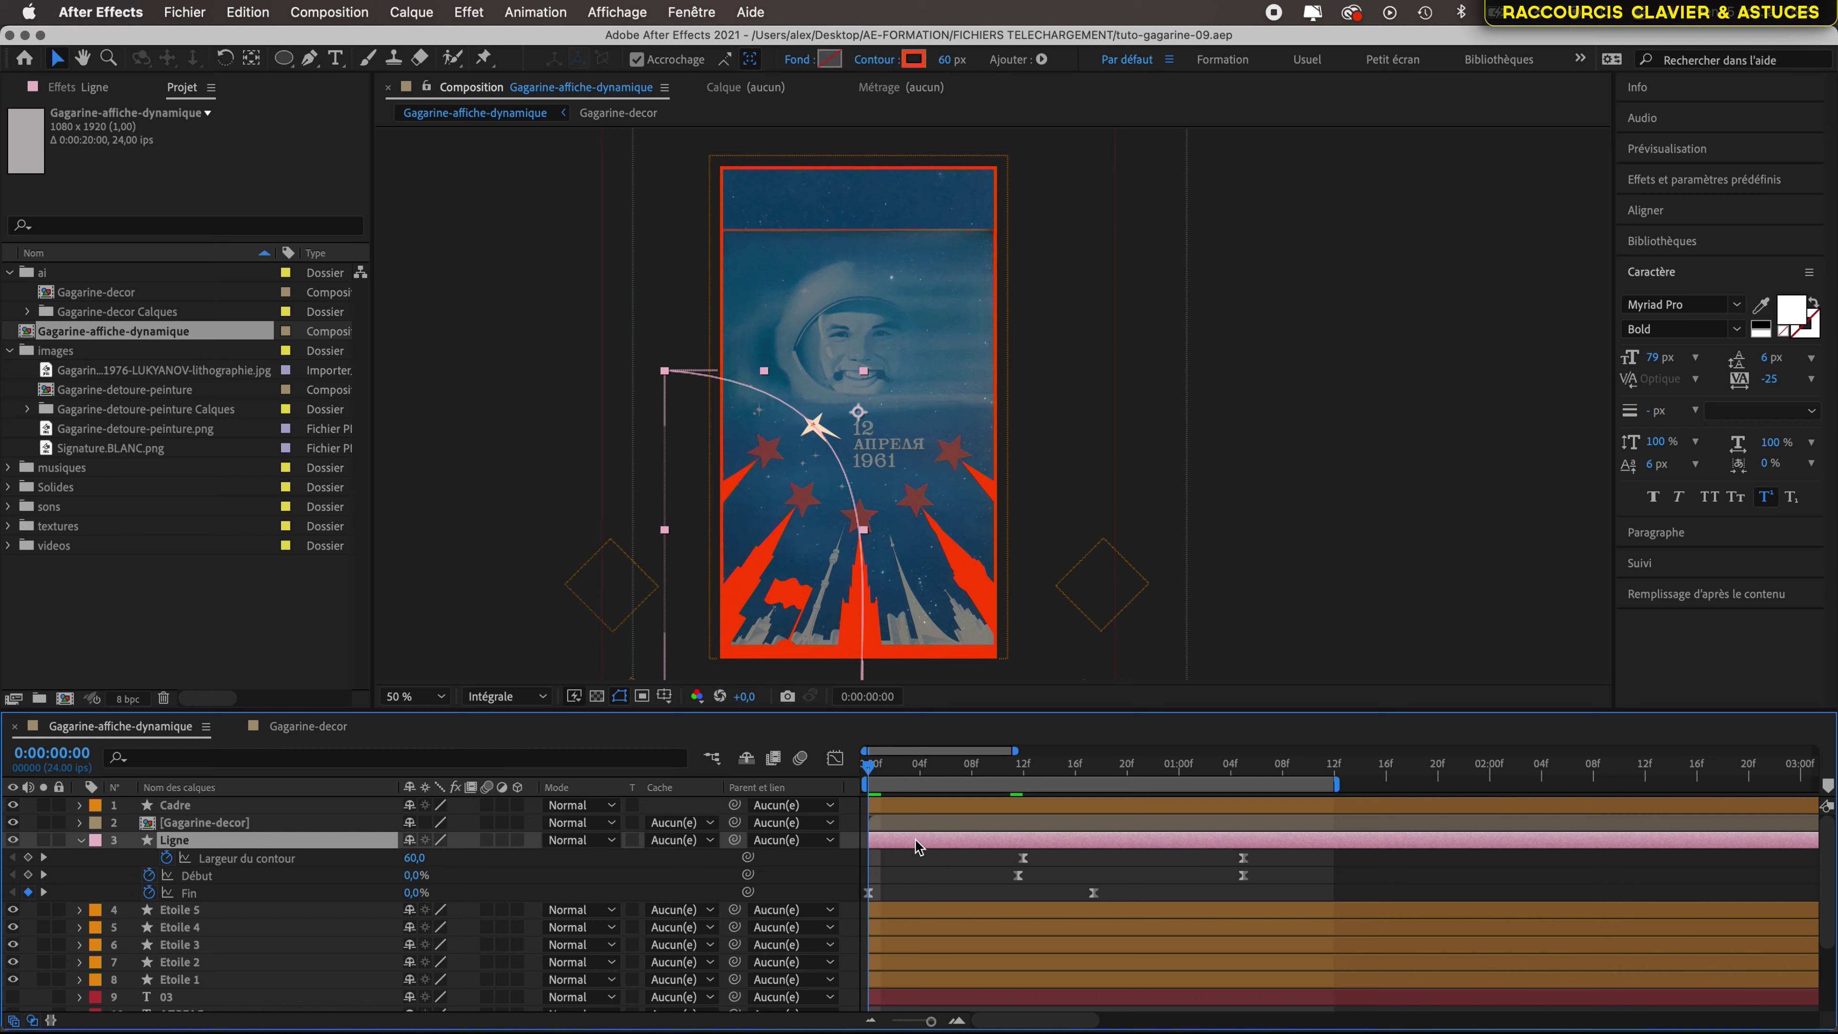
key(u)
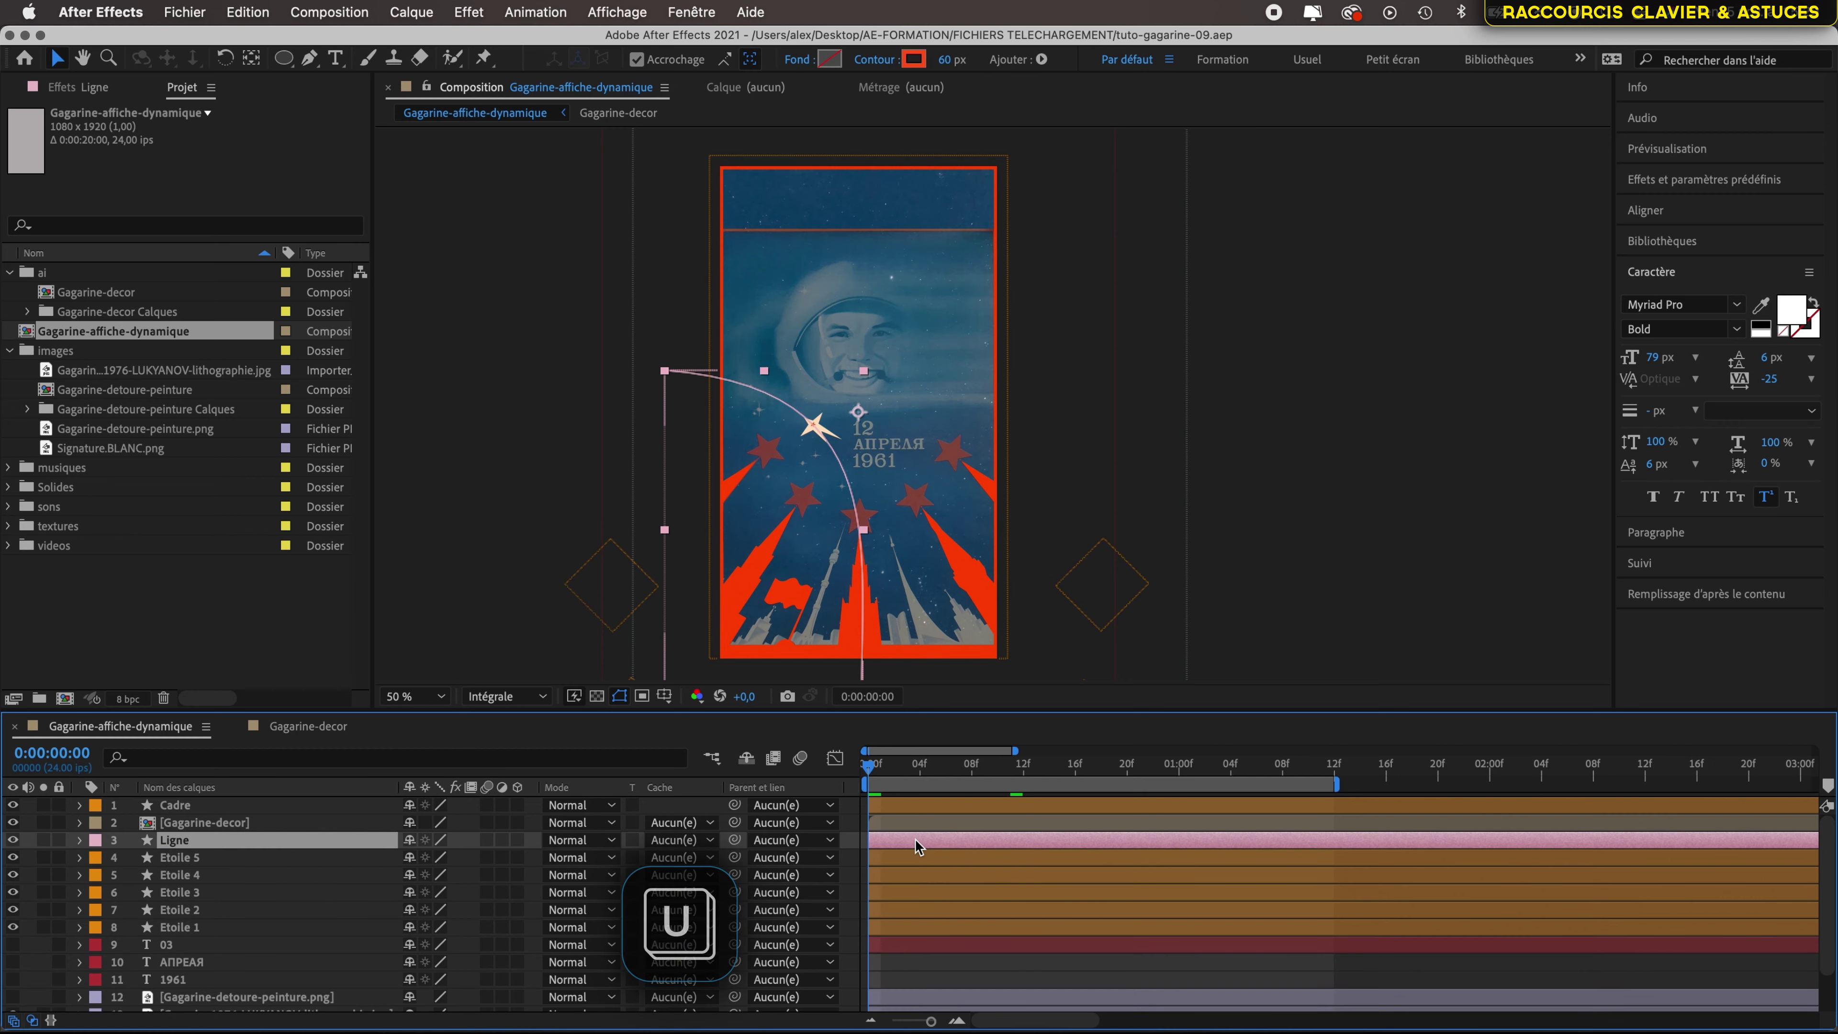
Reveal the keyframes of layers Etoile 5 through Etoile 1, review their Position and Echelle animation, and collapse them again
click(291, 866)
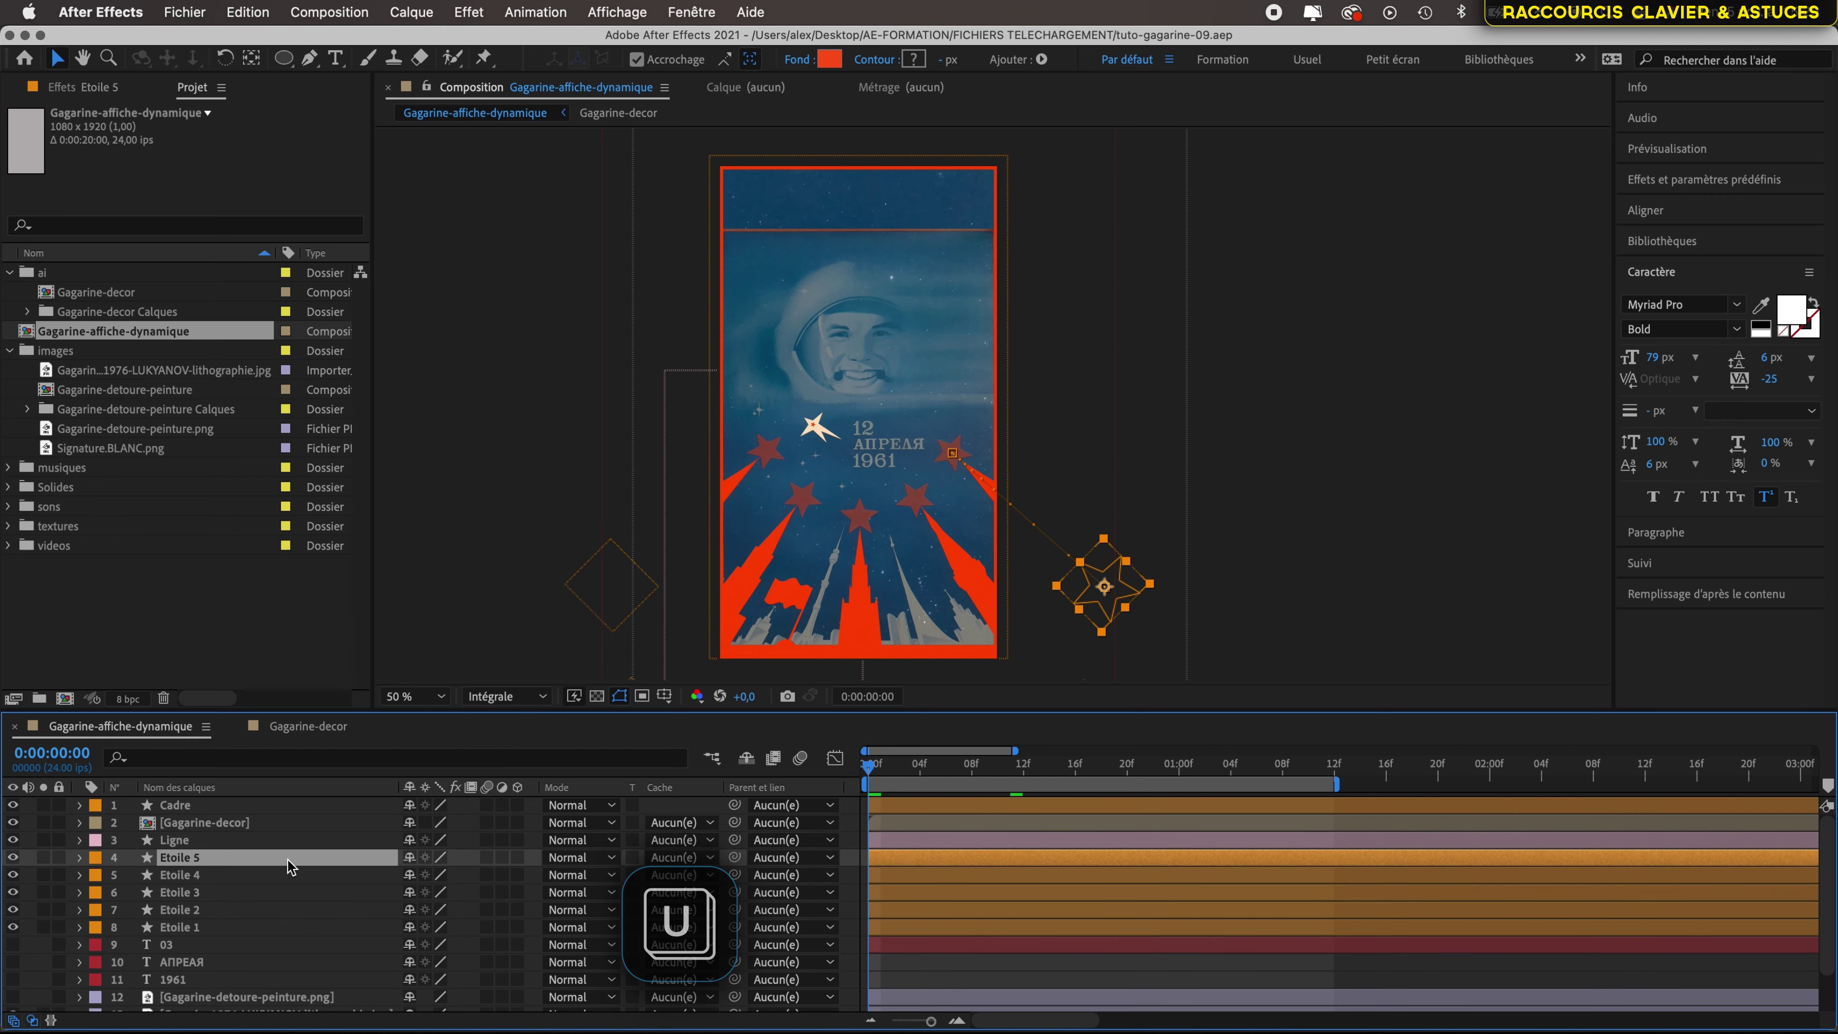
shift+click(272, 929)
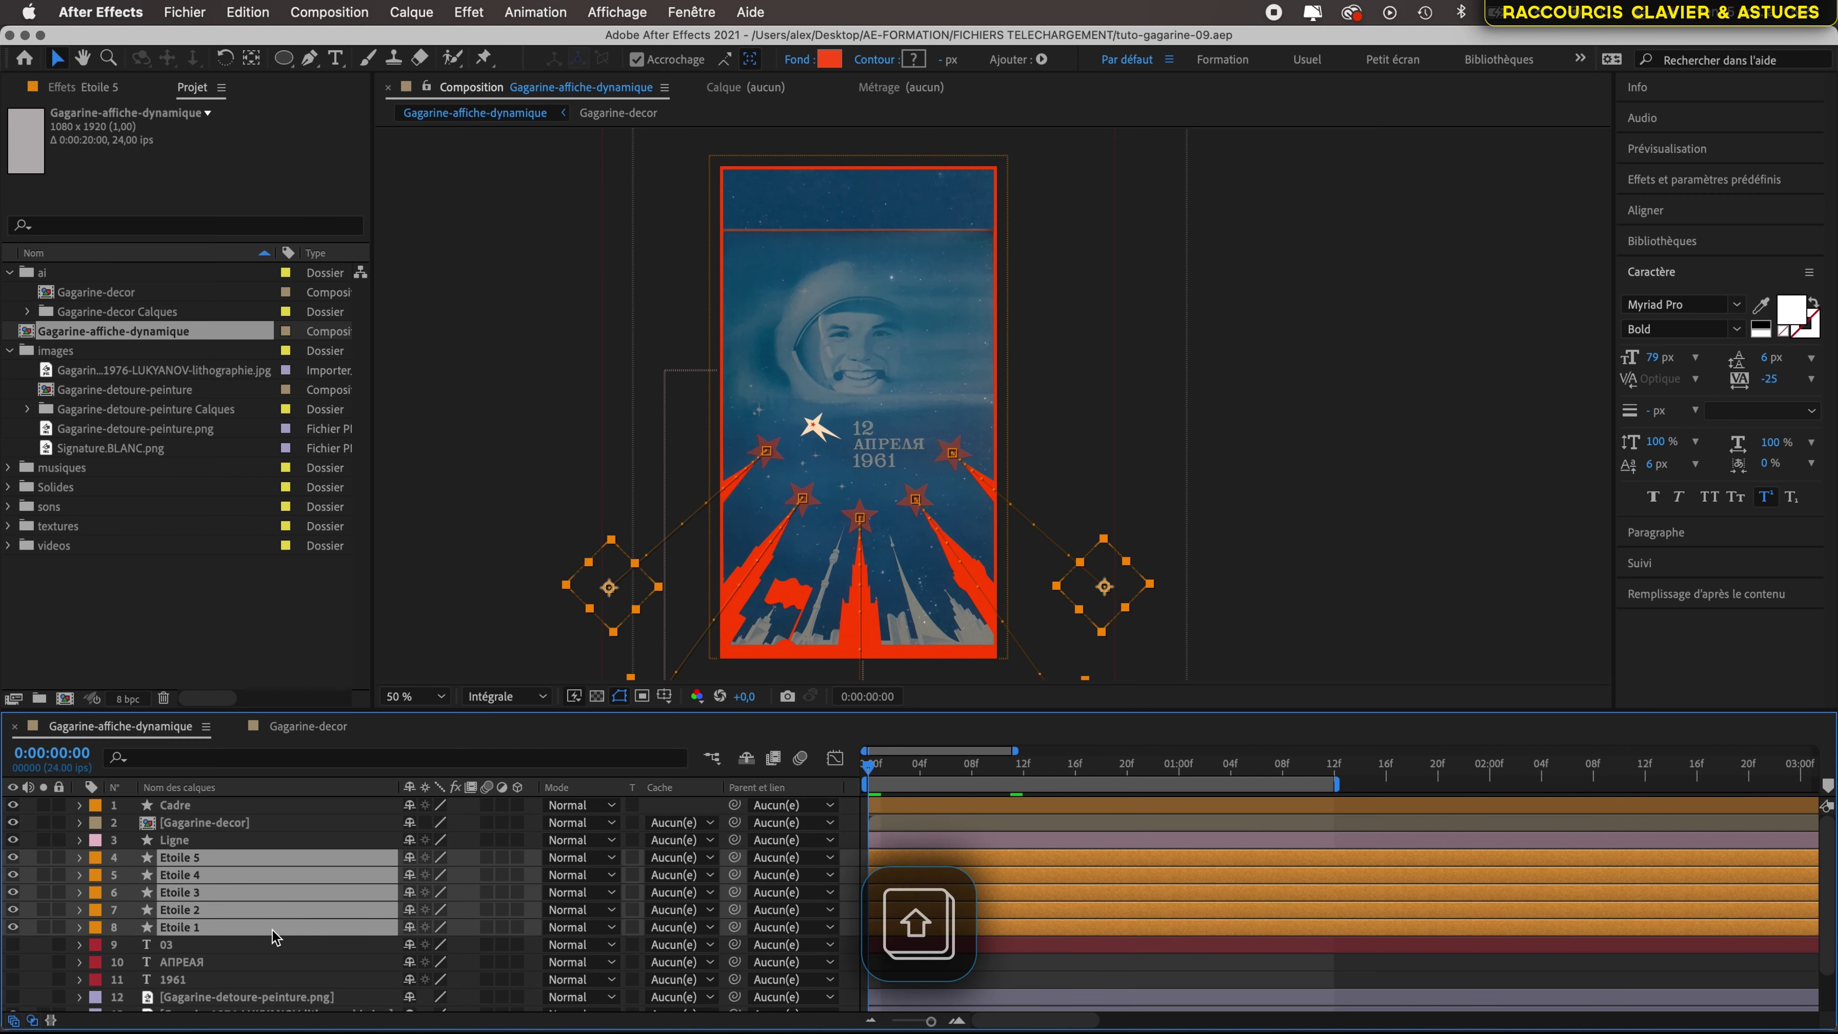
key(u)
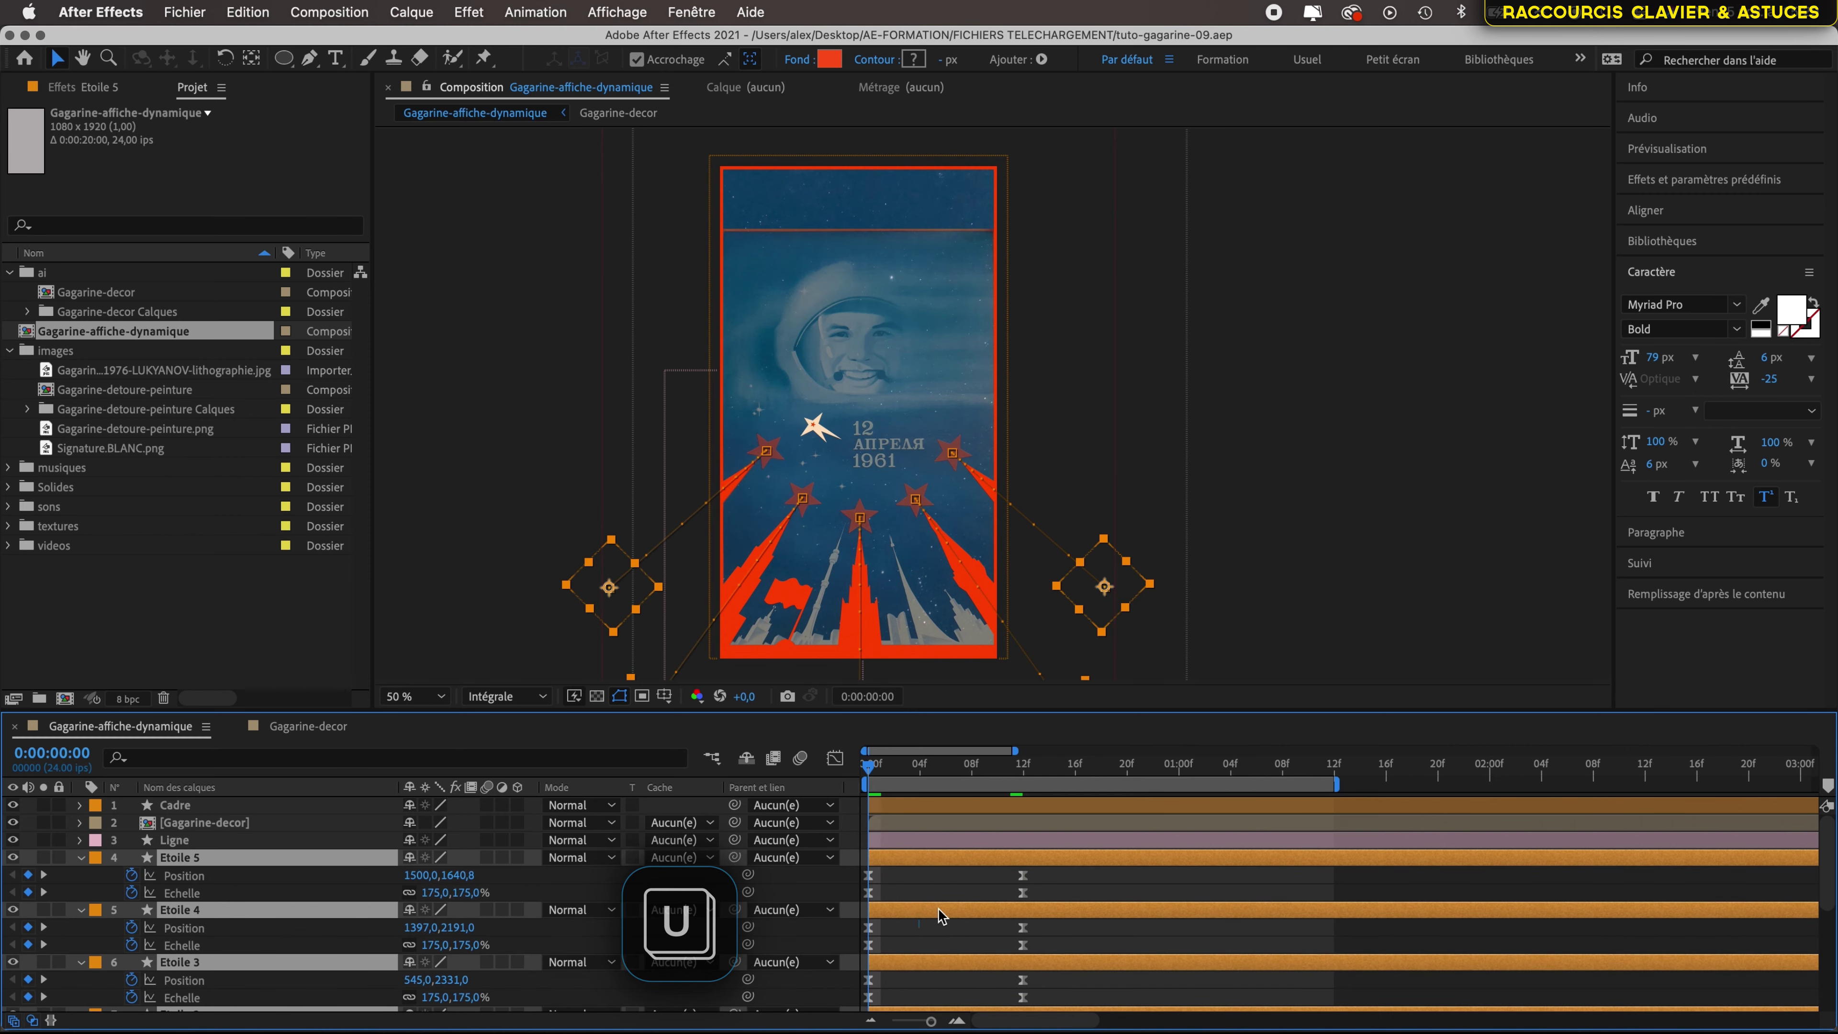
scroll(939, 915, down, 5)
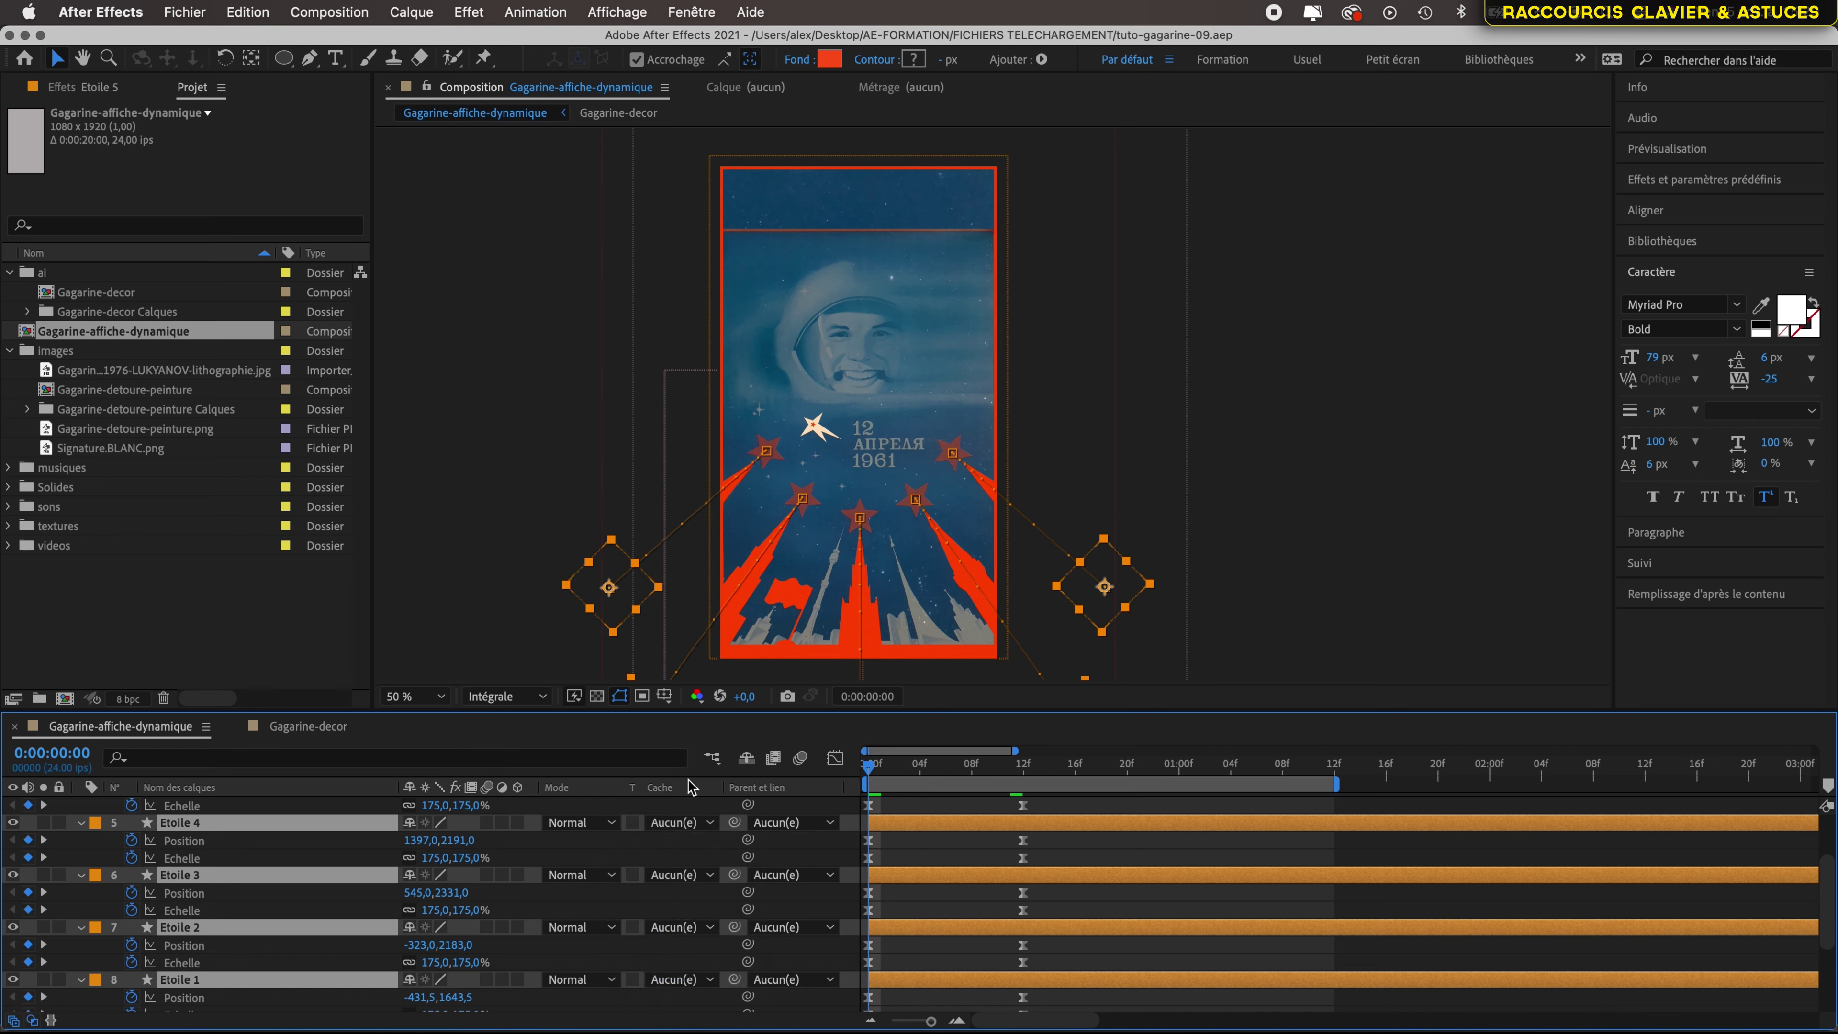
drag(868, 775, 861, 812)
scroll(544, 867, up, 3)
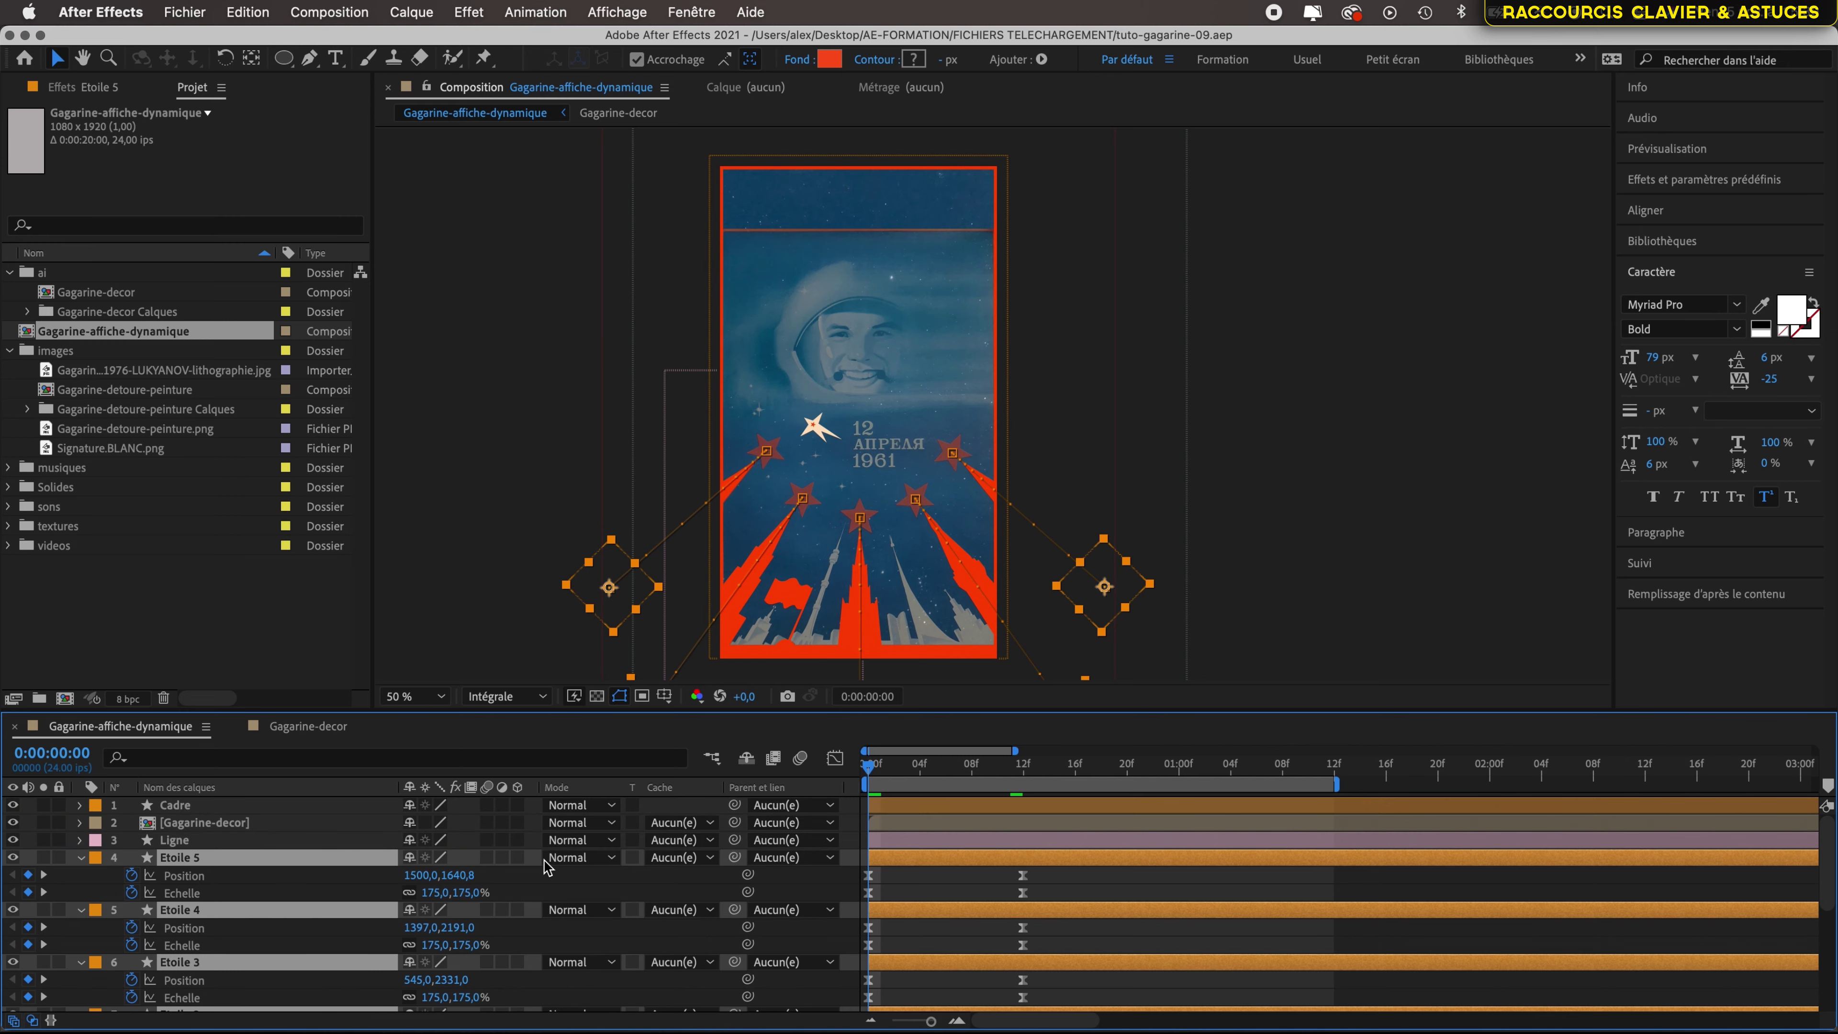
key(u)
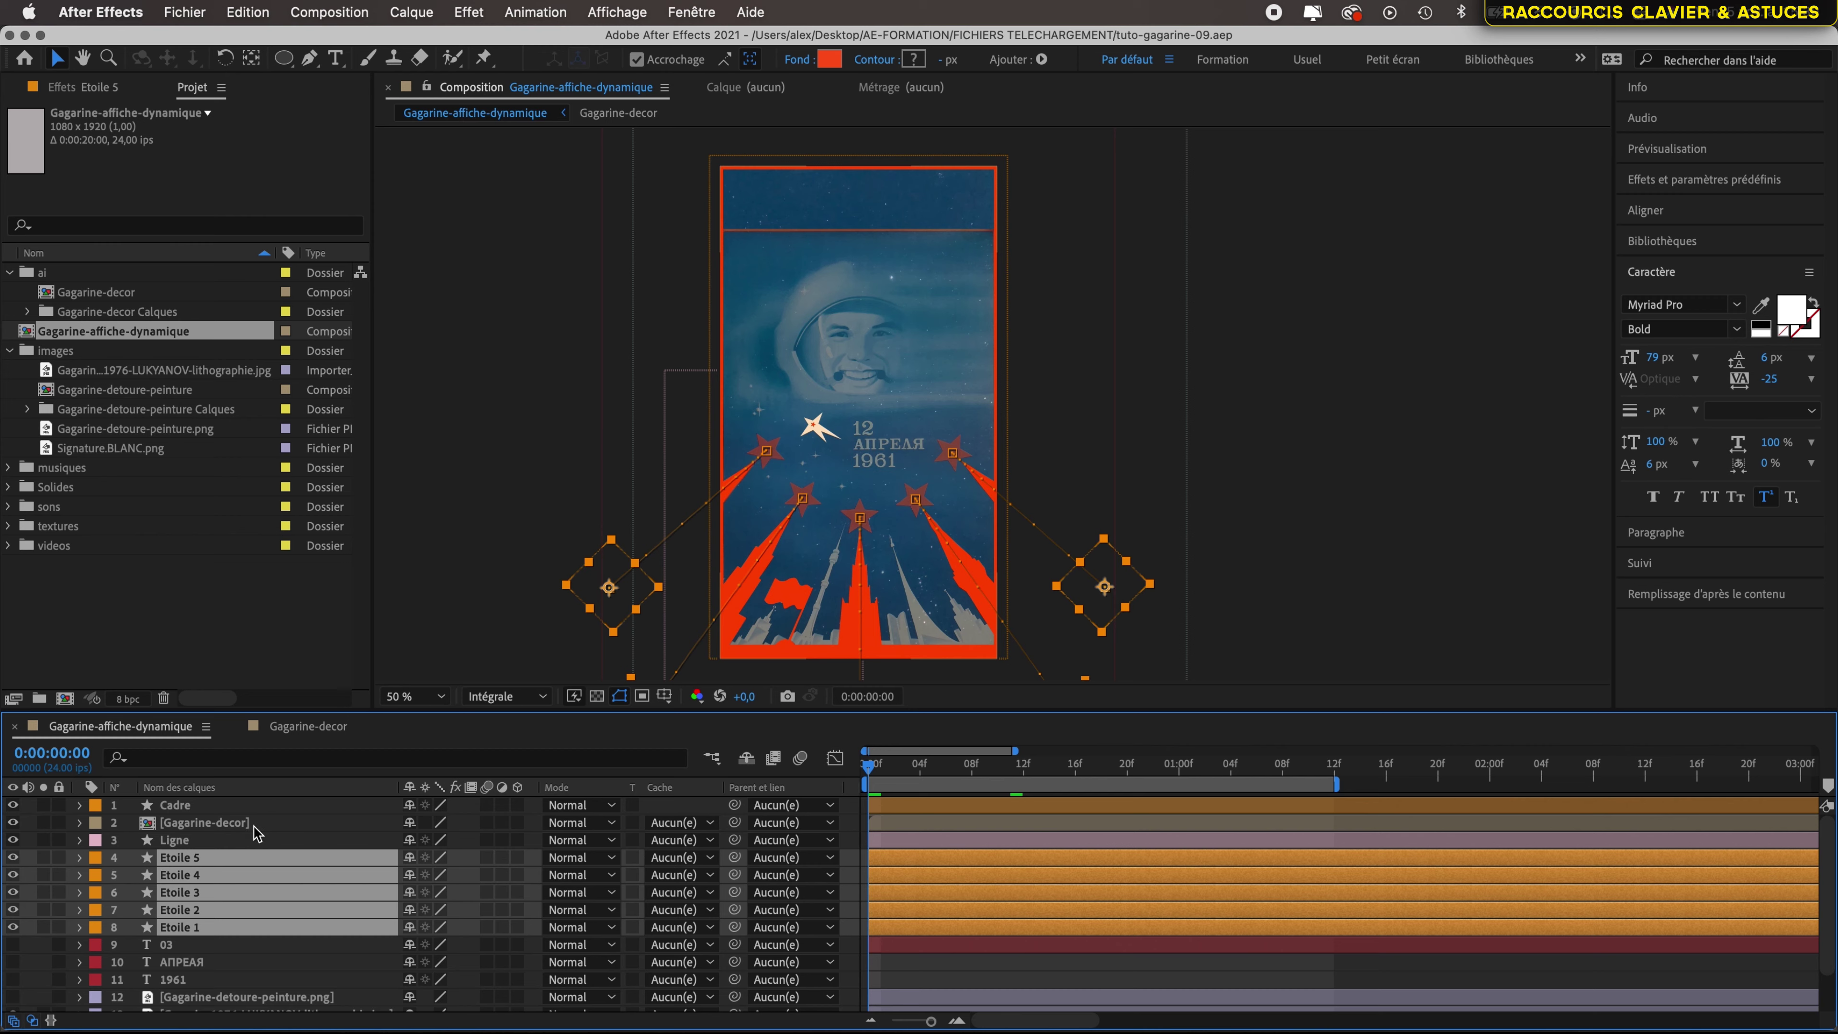
Select the building layers bat ROUGE 5 through bat ROUGE 1 in the Gagarine-decor composition
click(319, 730)
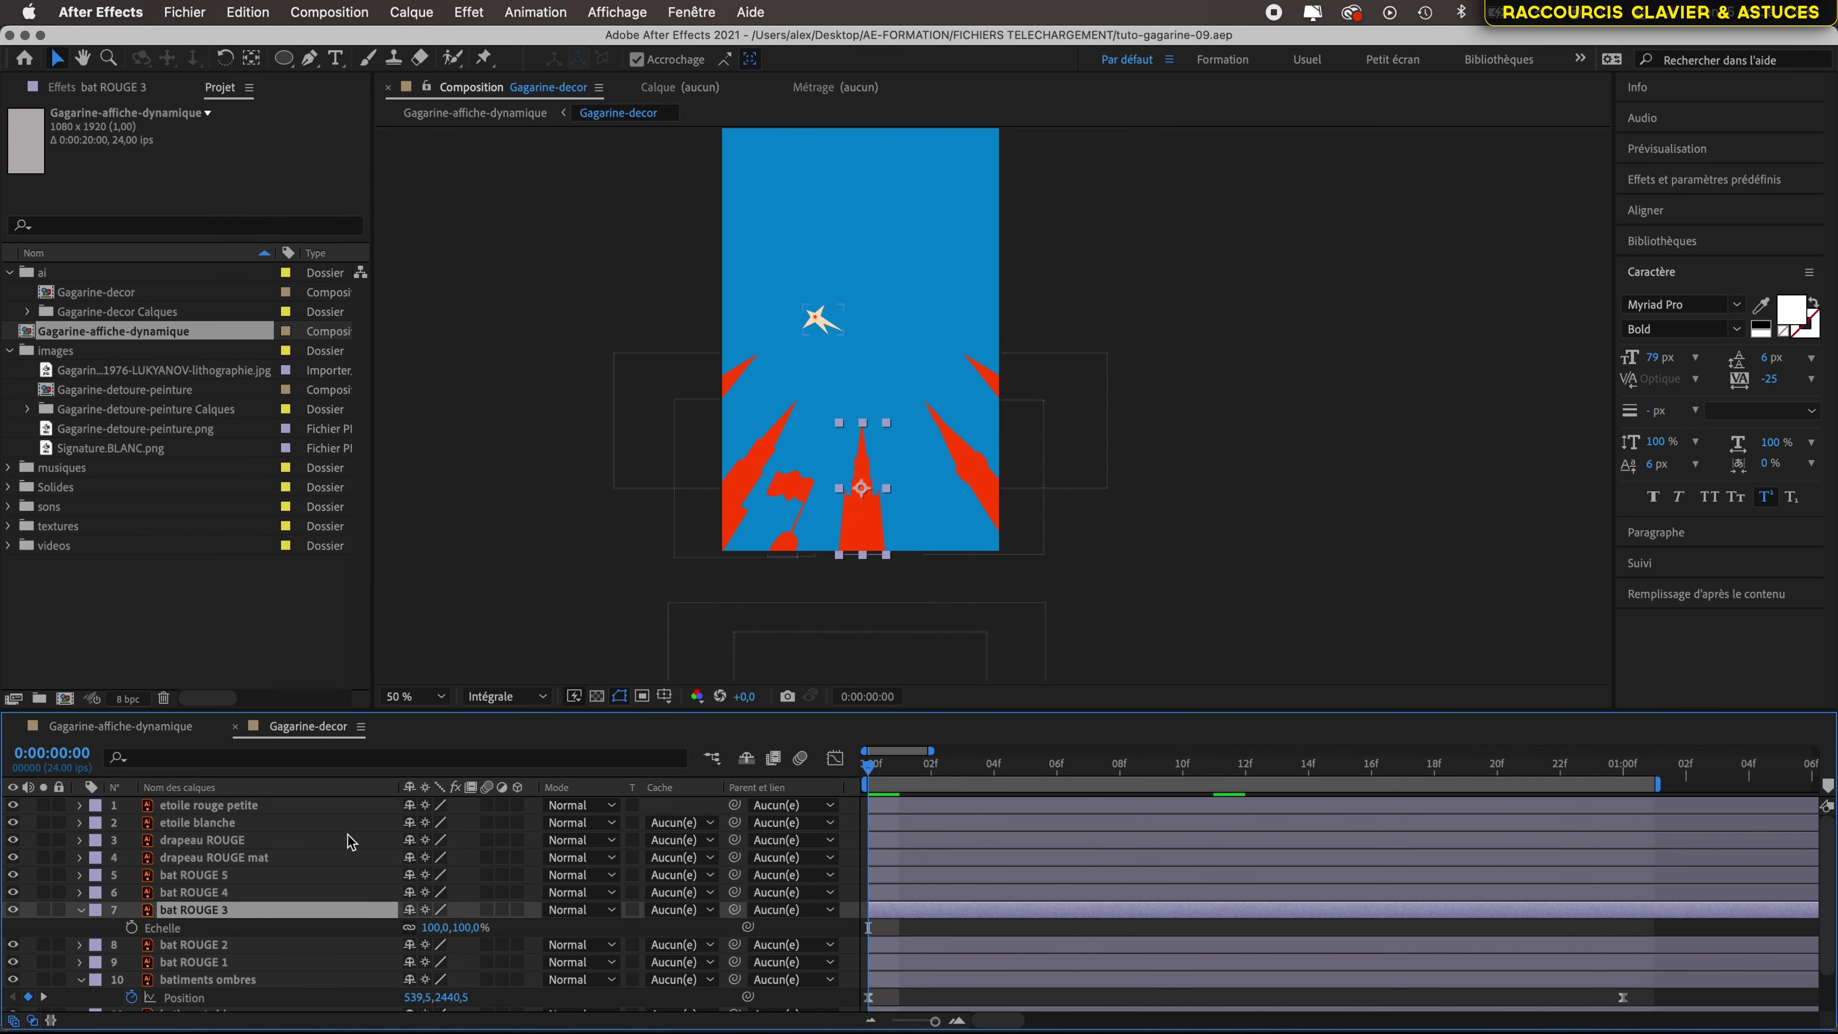
click(271, 875)
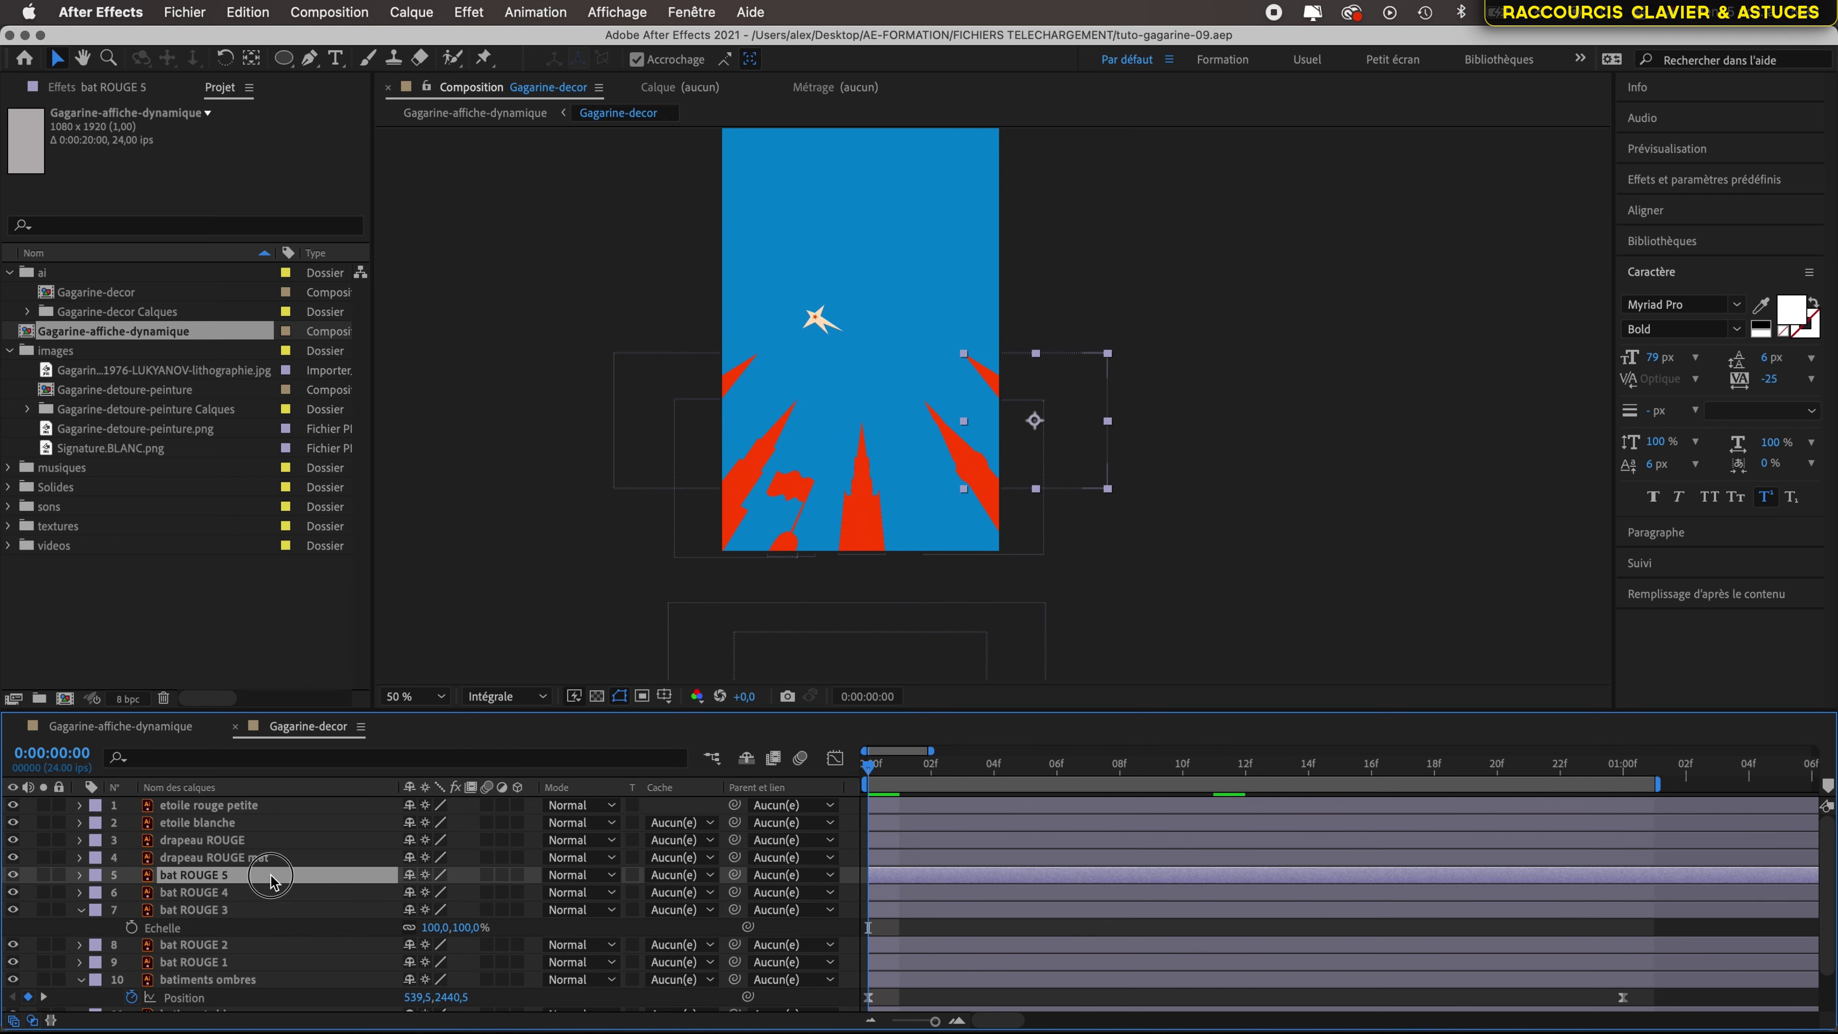
shift+click(259, 963)
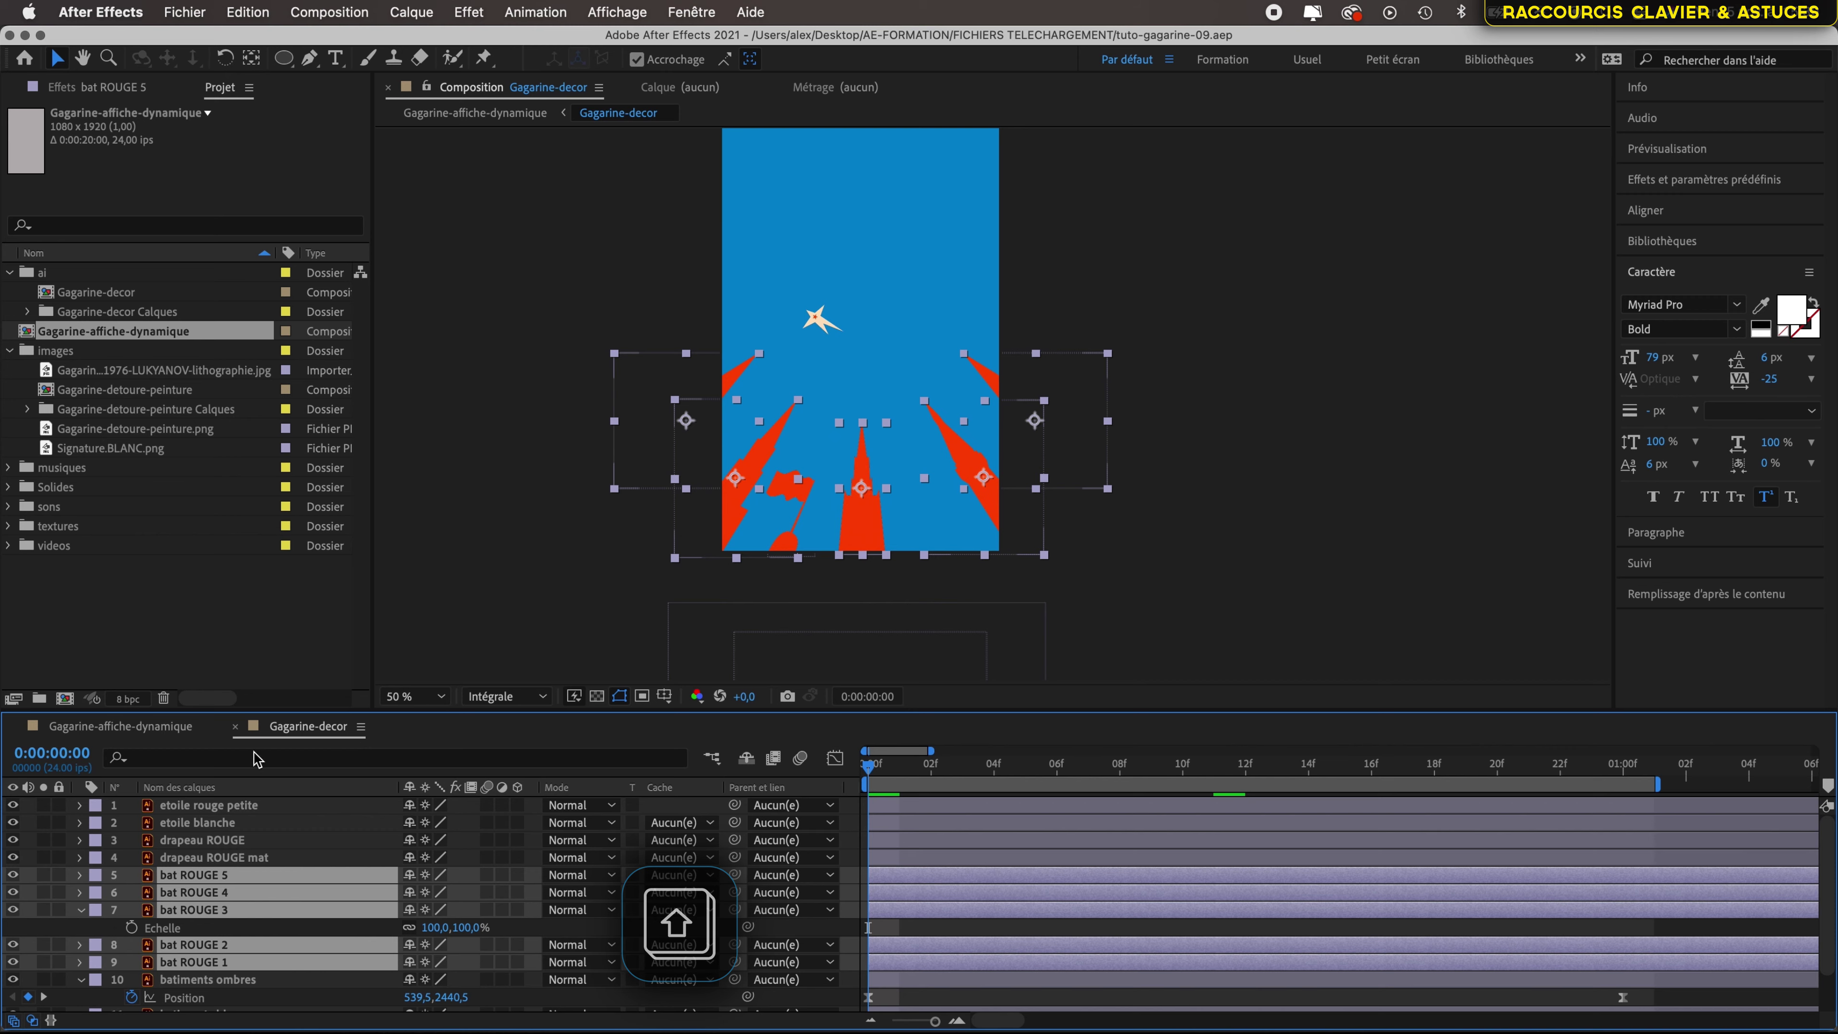
Cut the layers Etoile 5 through Etoile 1 from the Gagarine-affiche-dynamique composition
click(145, 730)
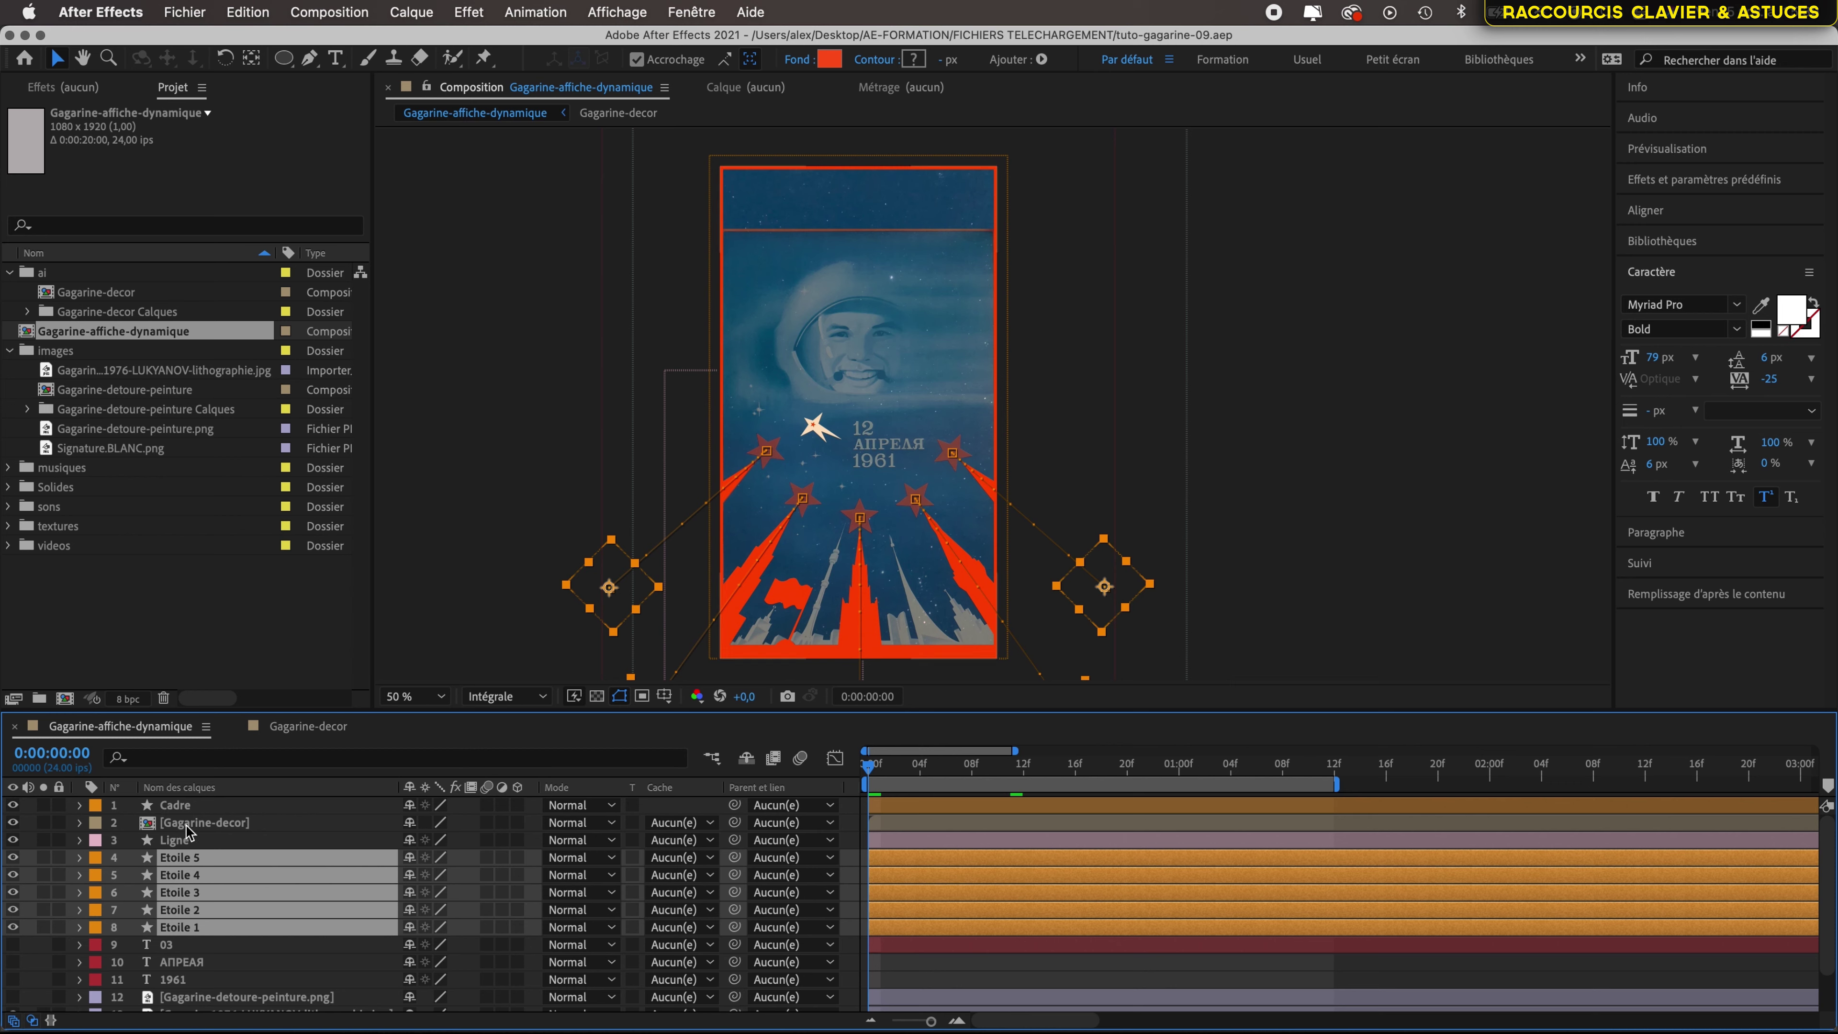
click(263, 859)
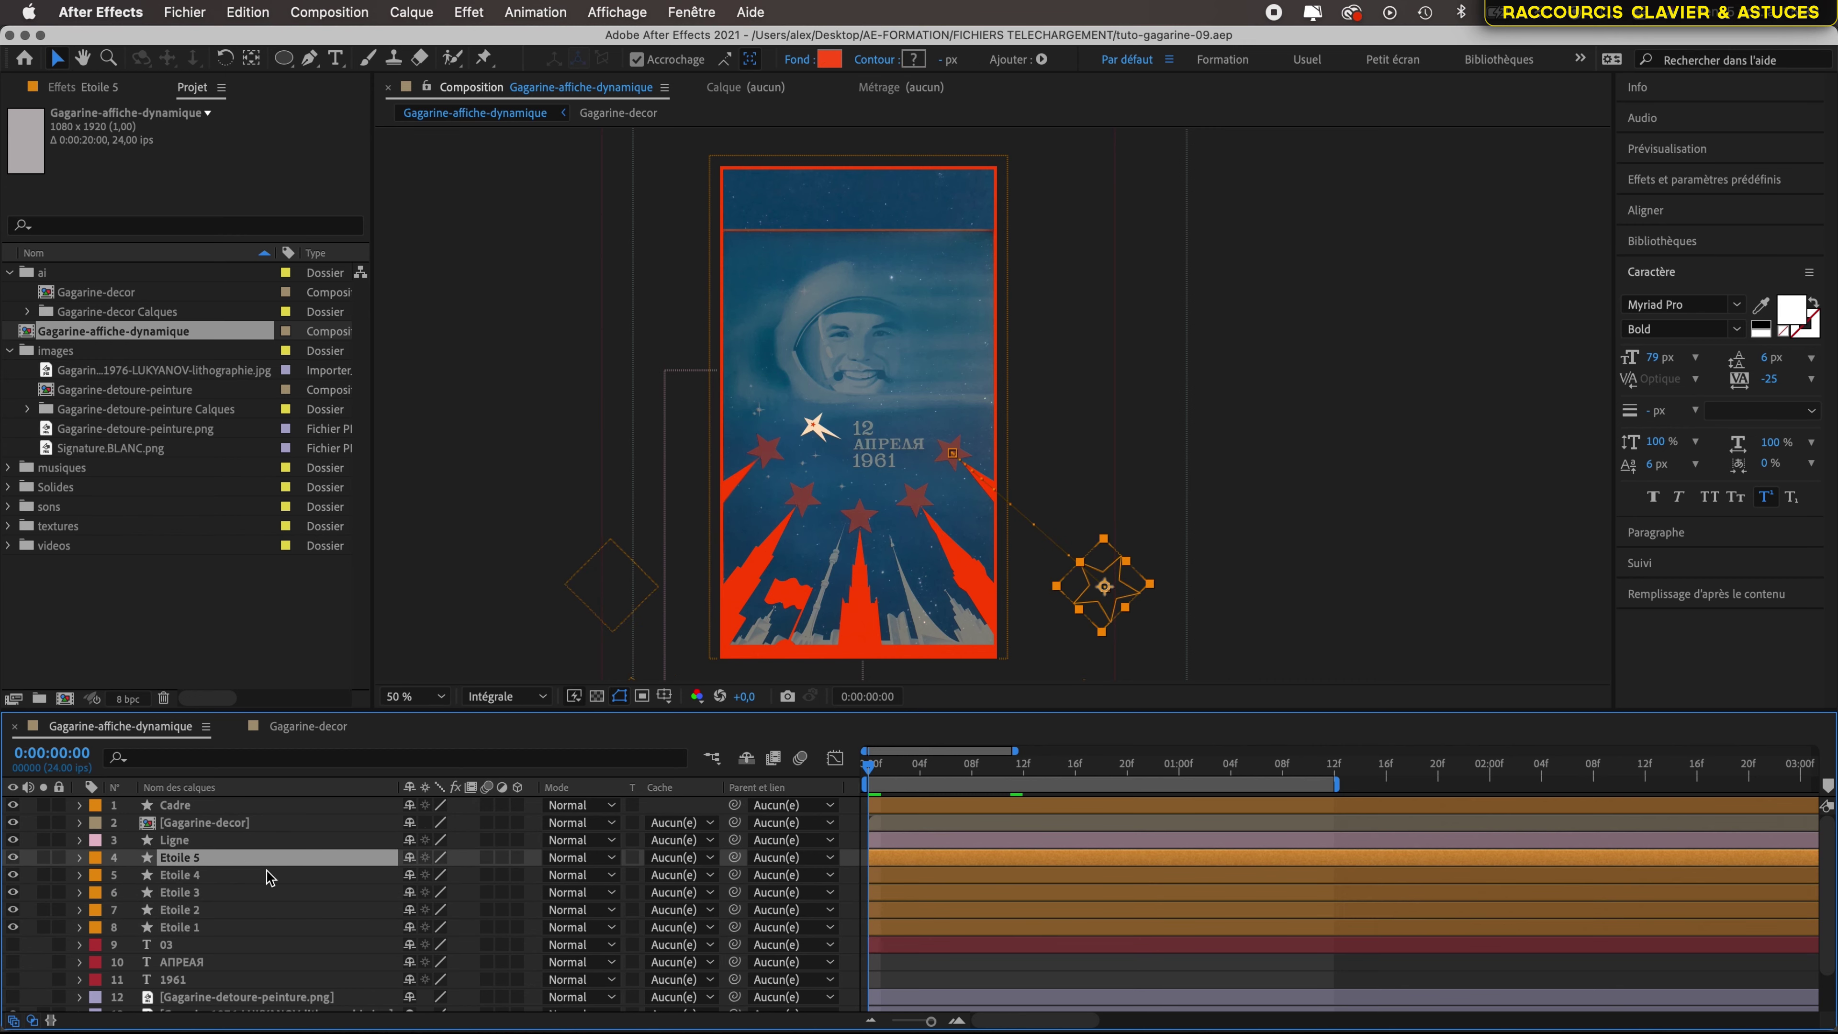
shift+click(267, 929)
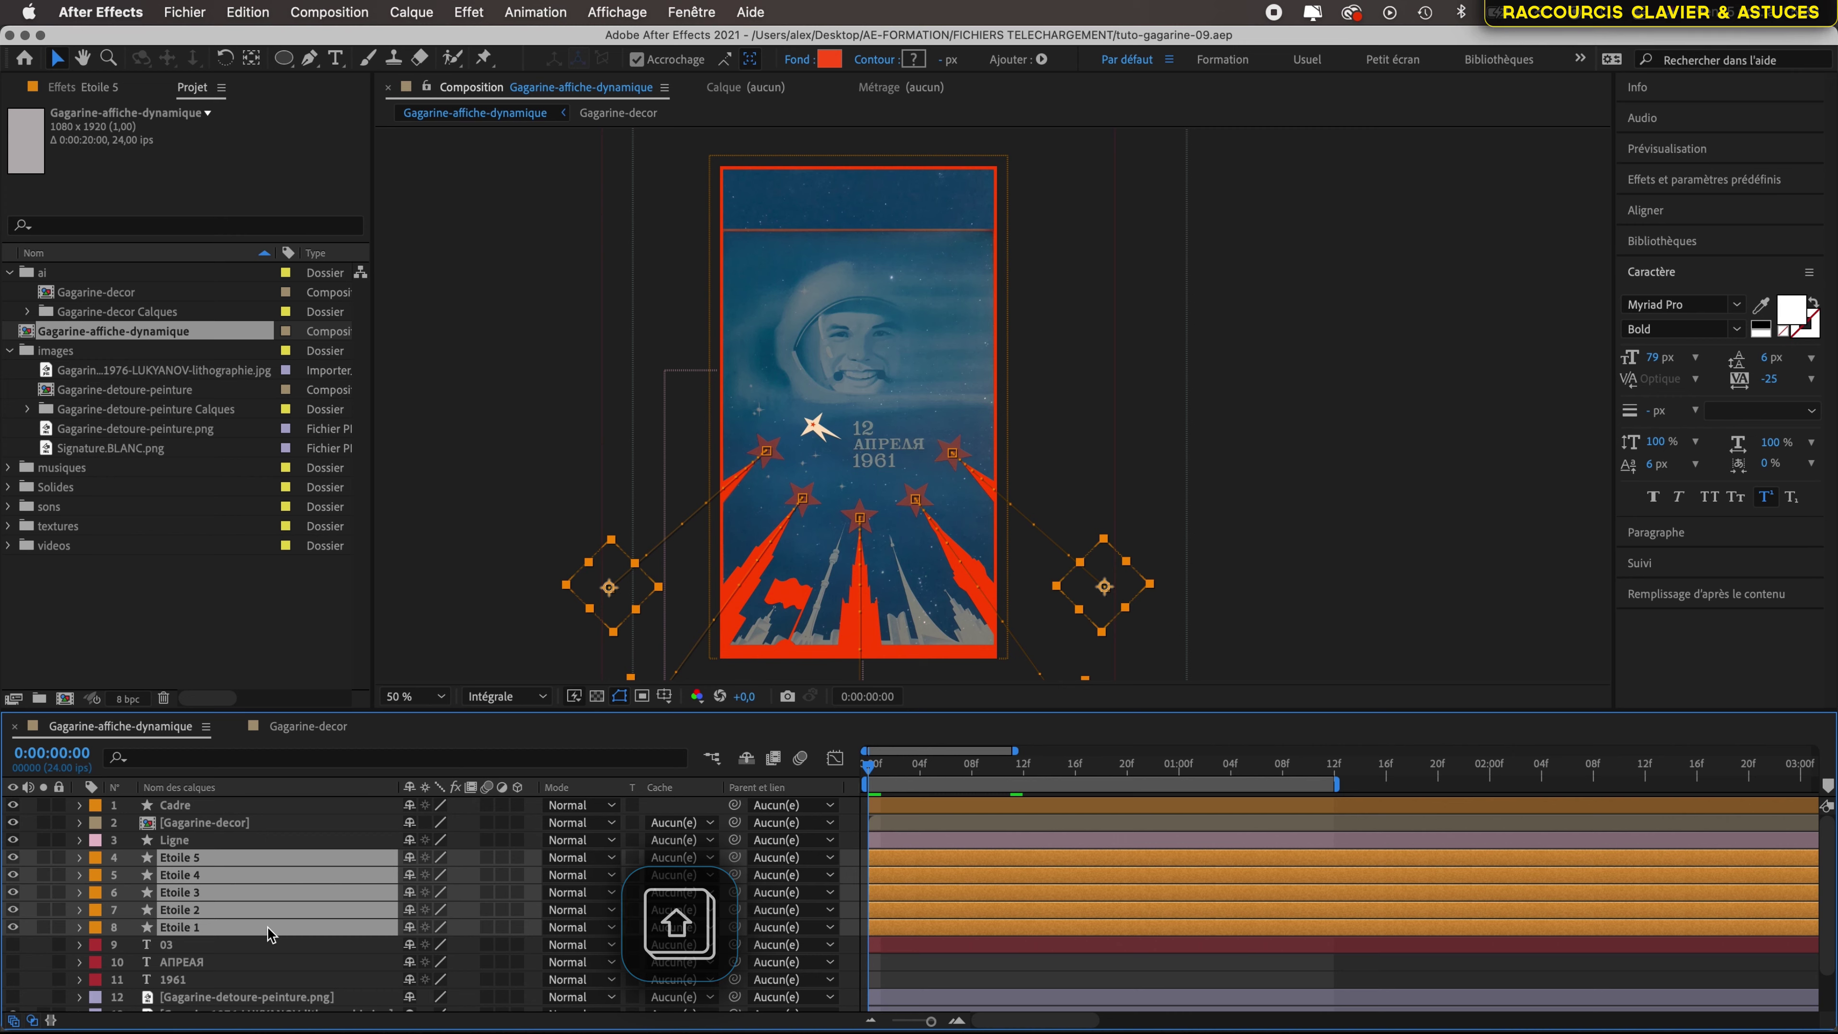
key(super+x)
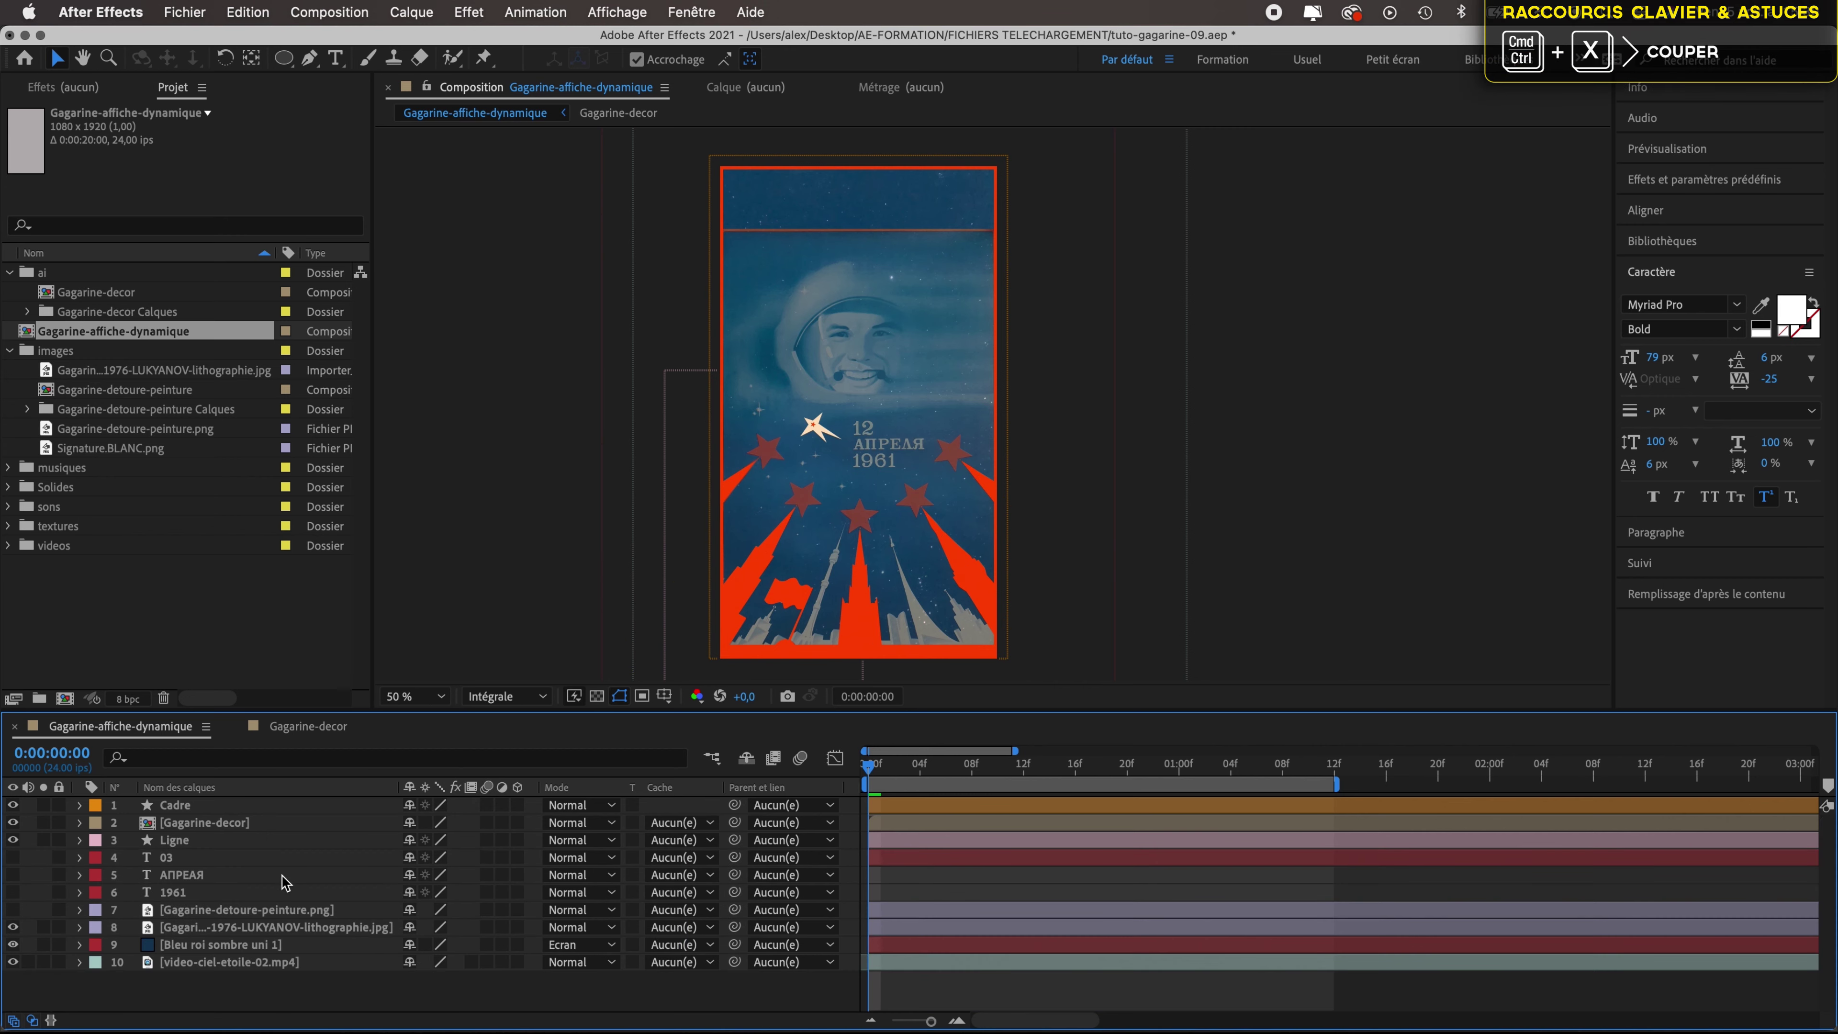
Paste the five cut star layers into the Gagarine-decor composition, directly above the batiments ombres layer
click(240, 824)
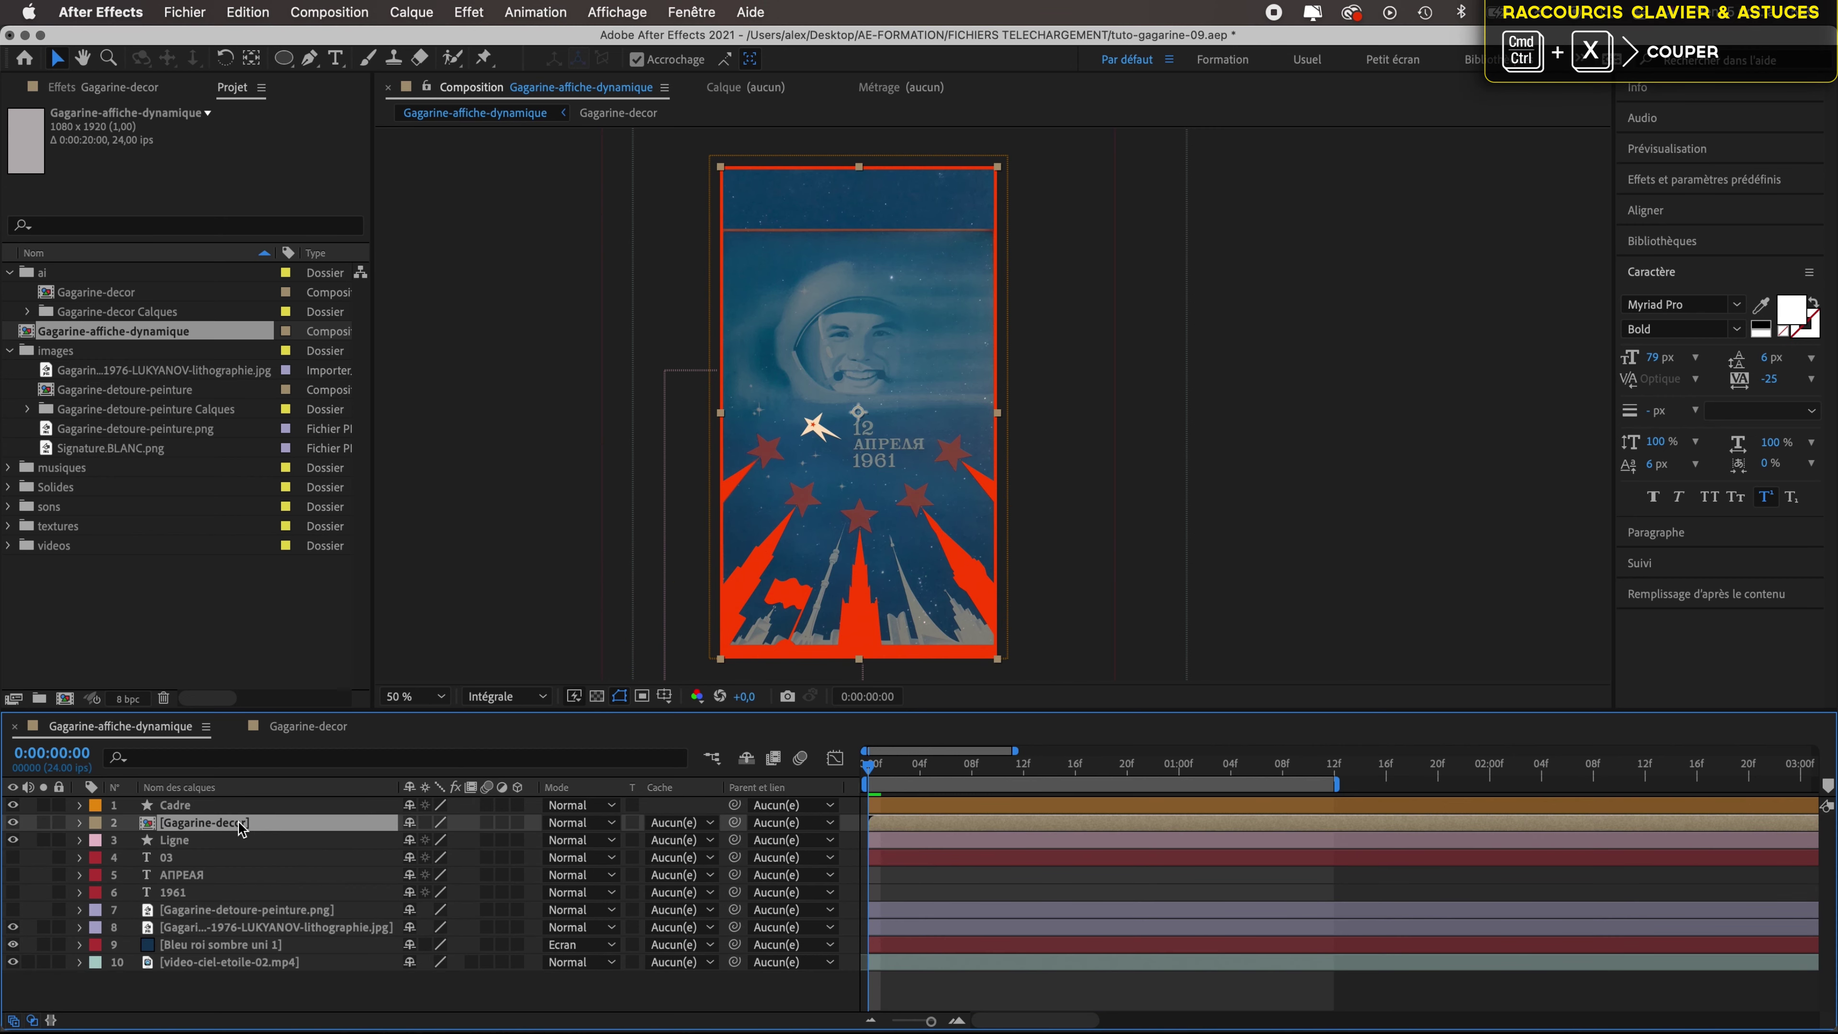
double_click(221, 828)
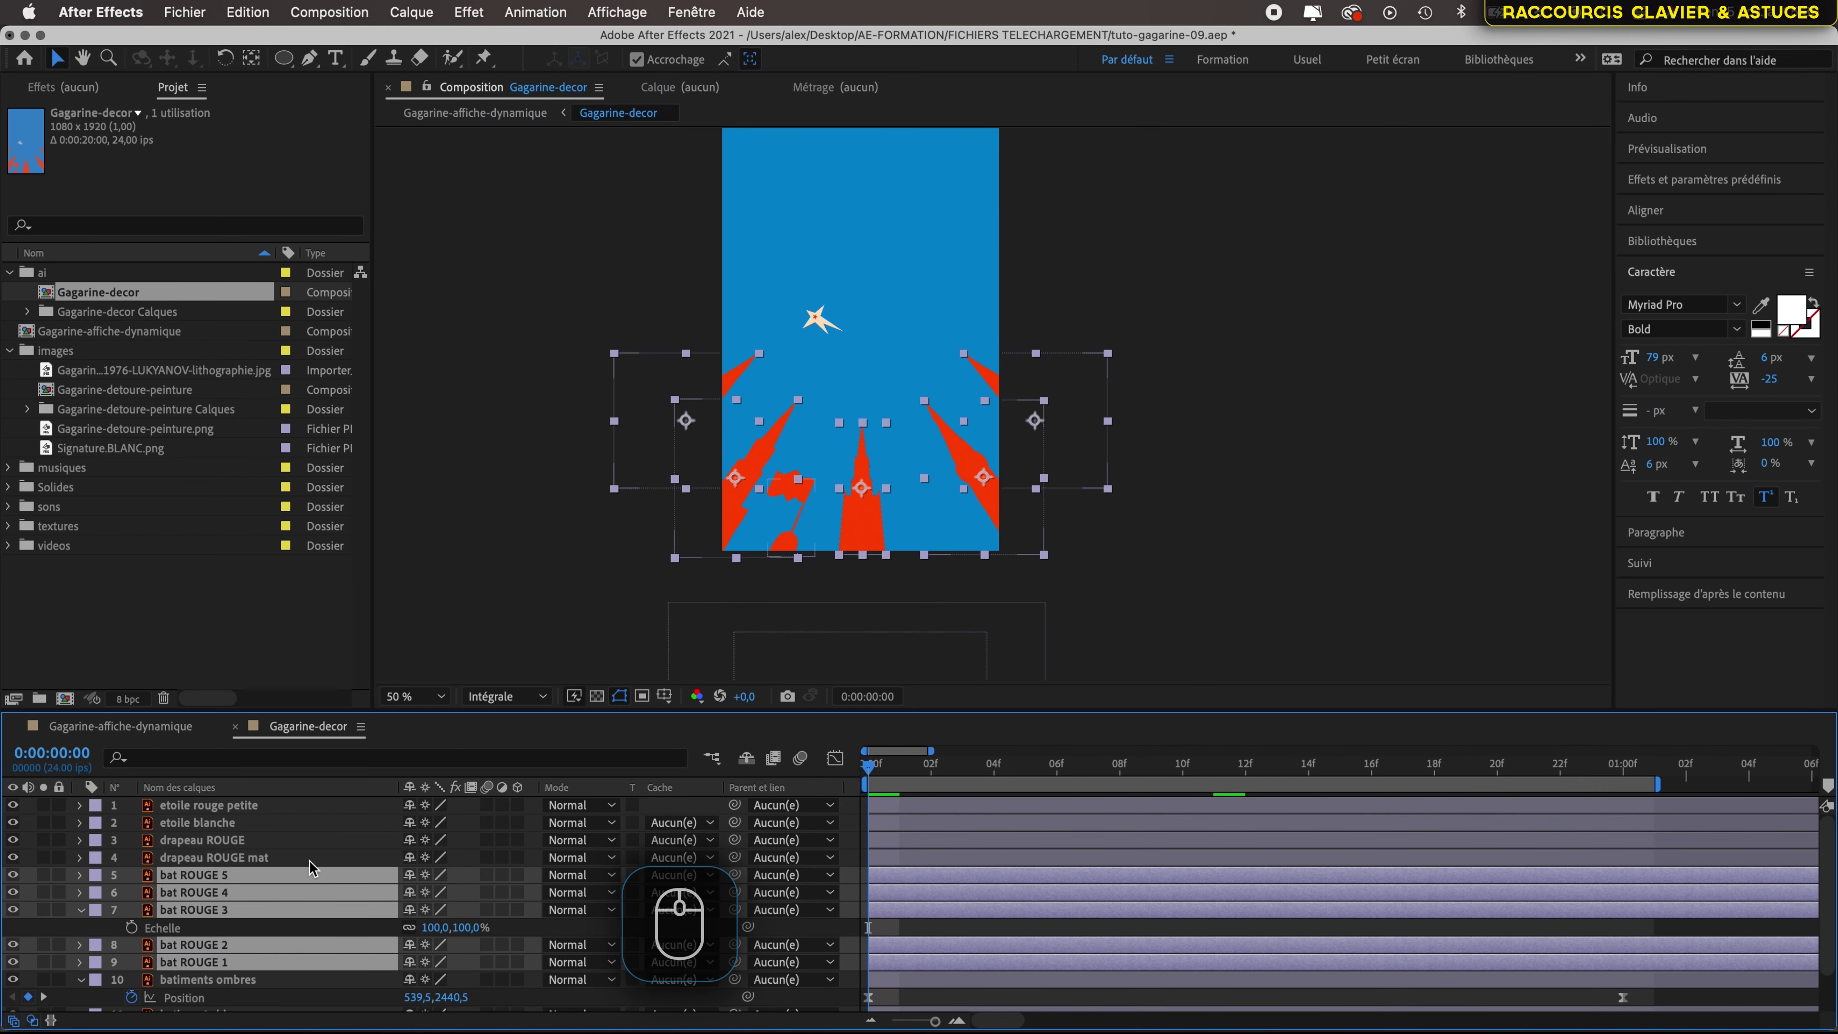
scroll(312, 855, down, 2)
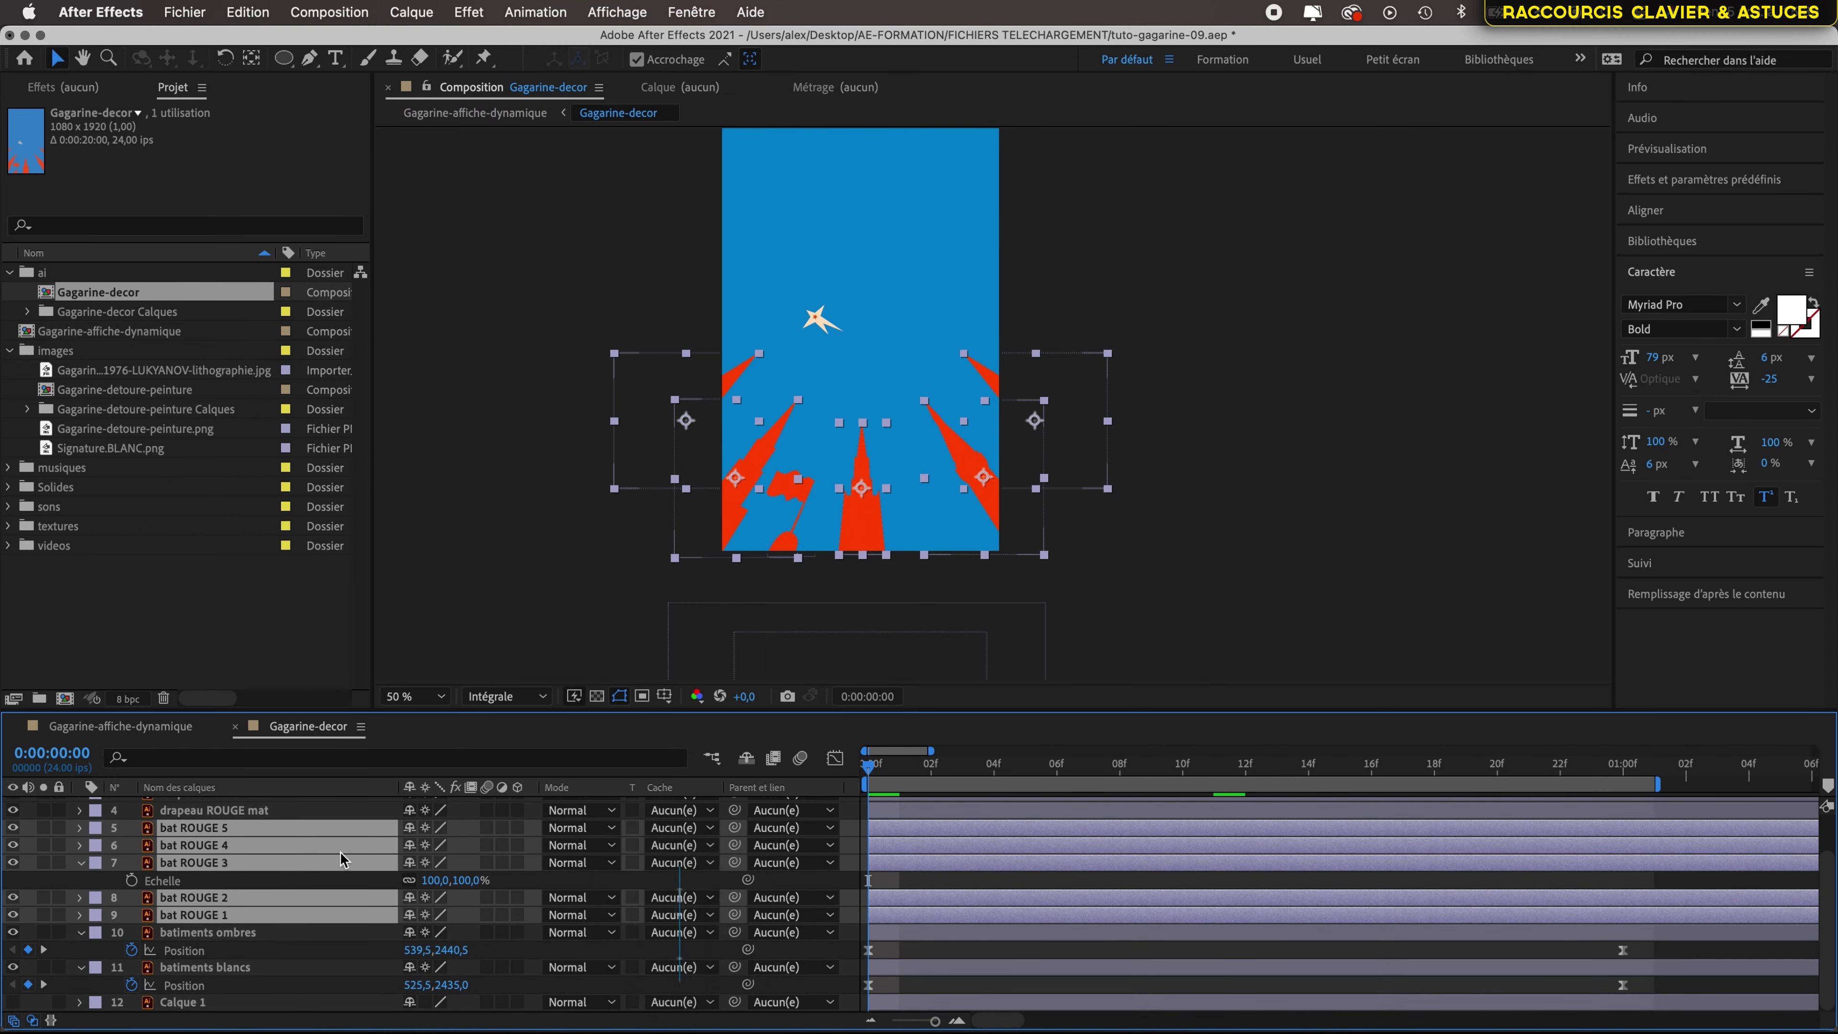
click(286, 935)
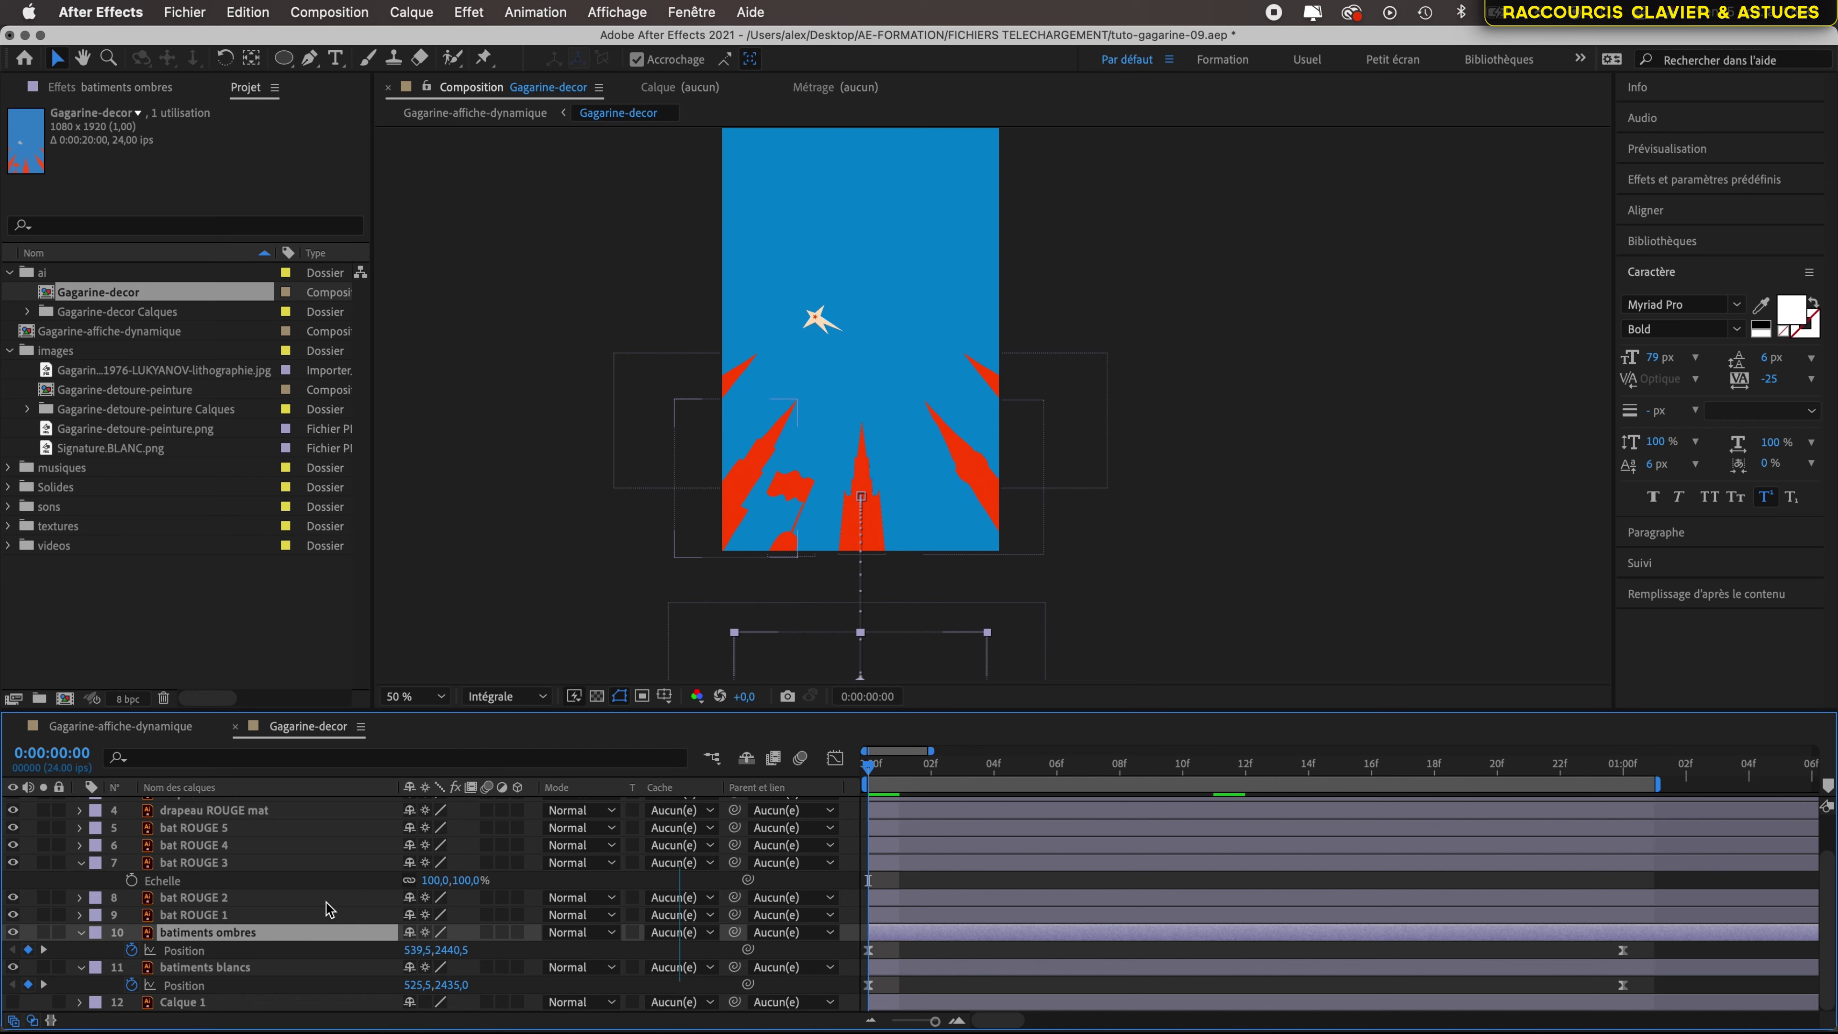
key(ctrl+v)
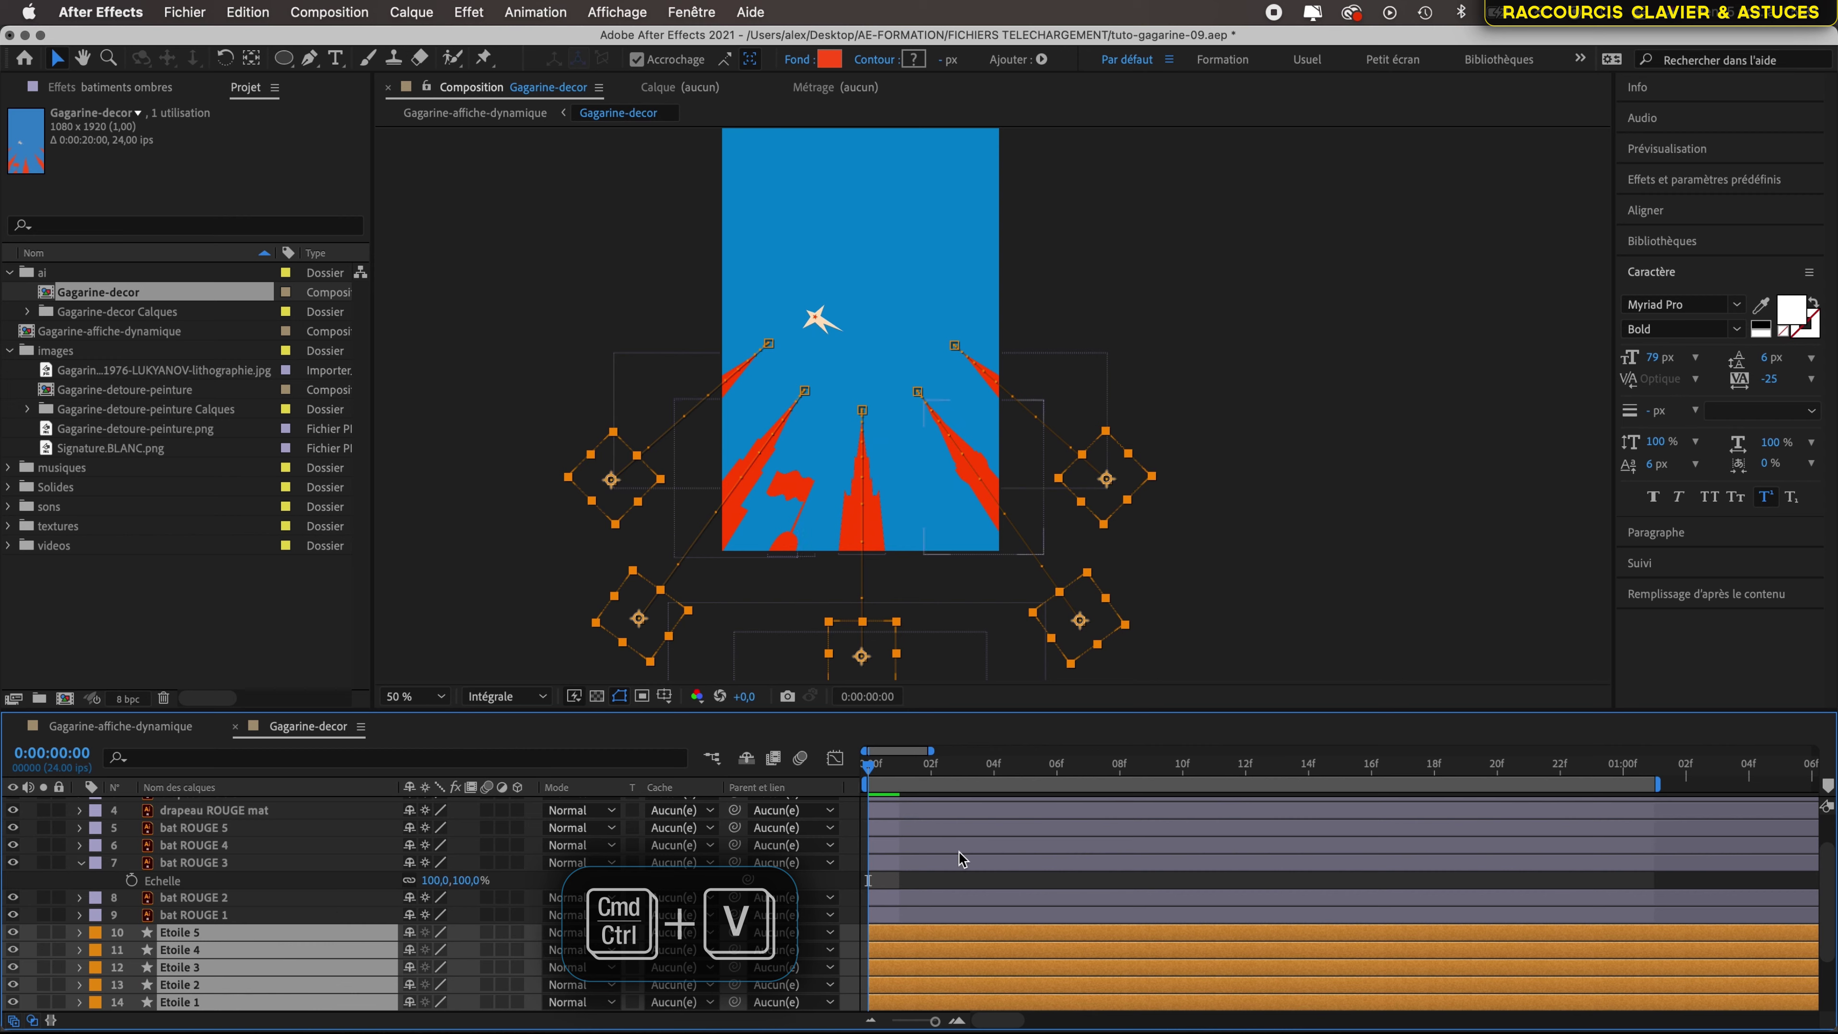
Scrub through the star animation in Gagarine-decor and in the parent composition Gagarine-affiche-dynamique, returning to the first frame
drag(869, 768, 839, 887)
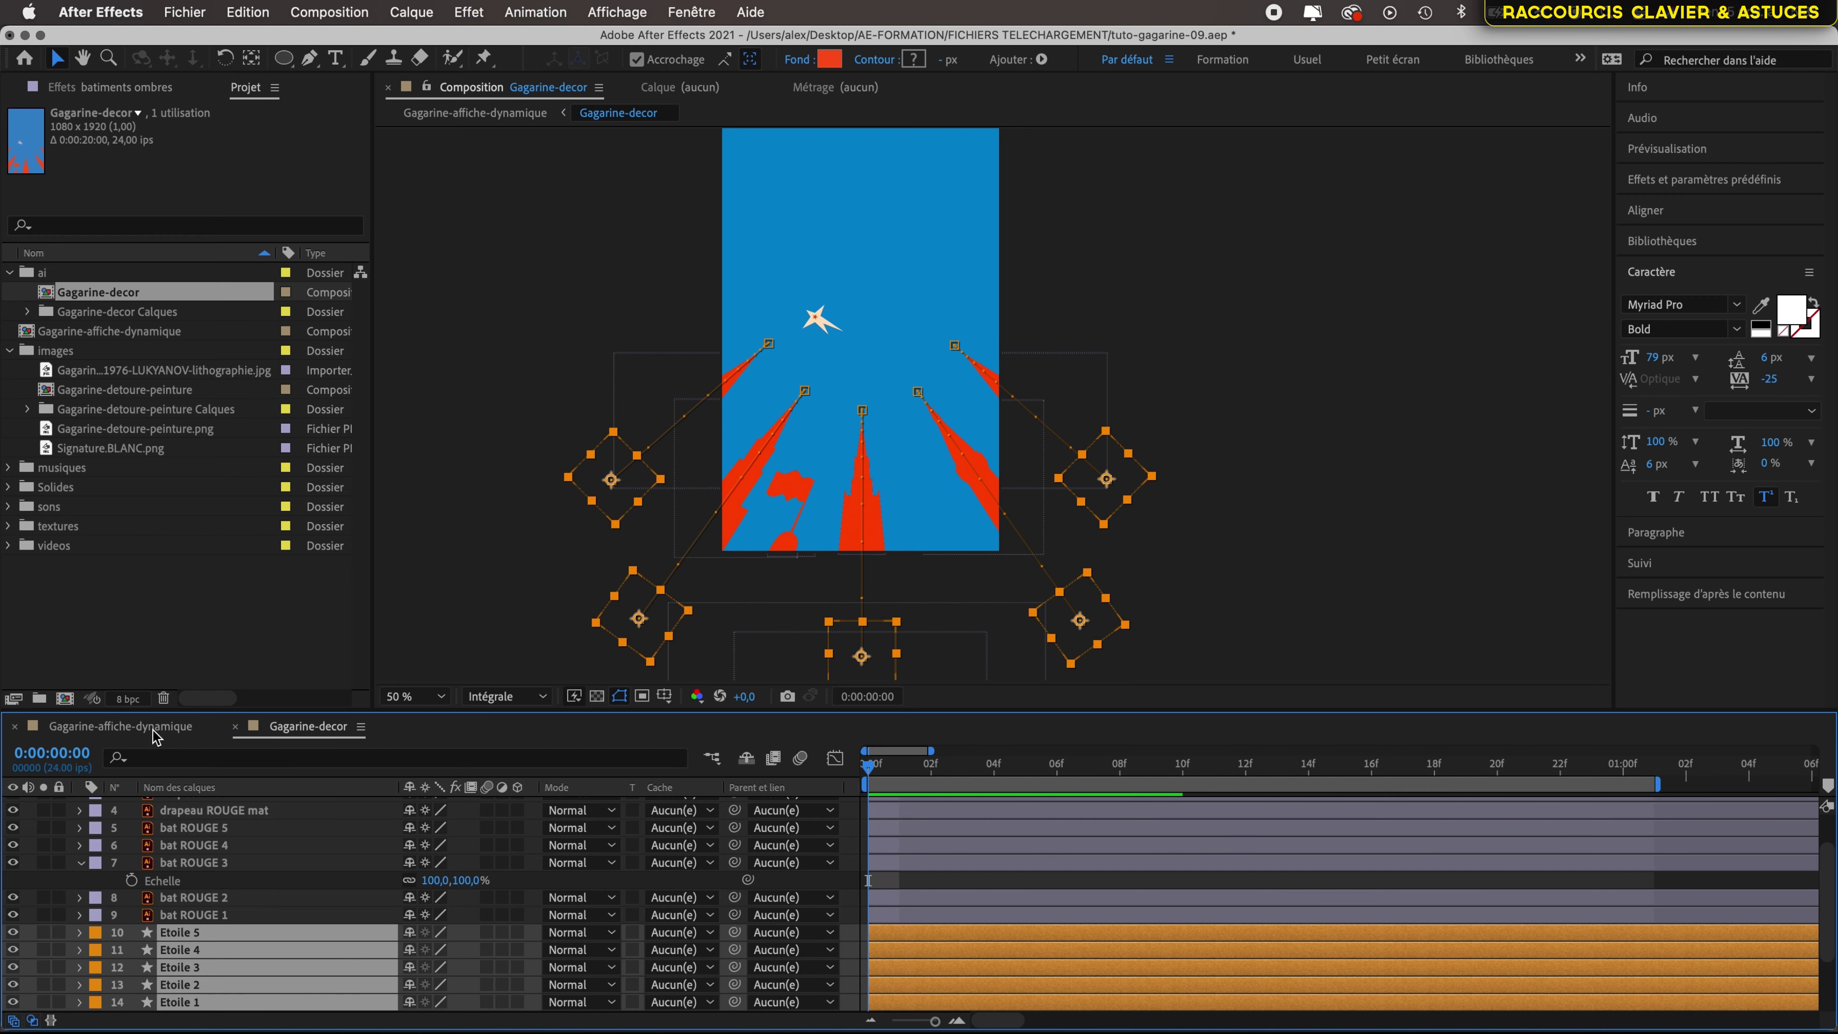
key(Tab)
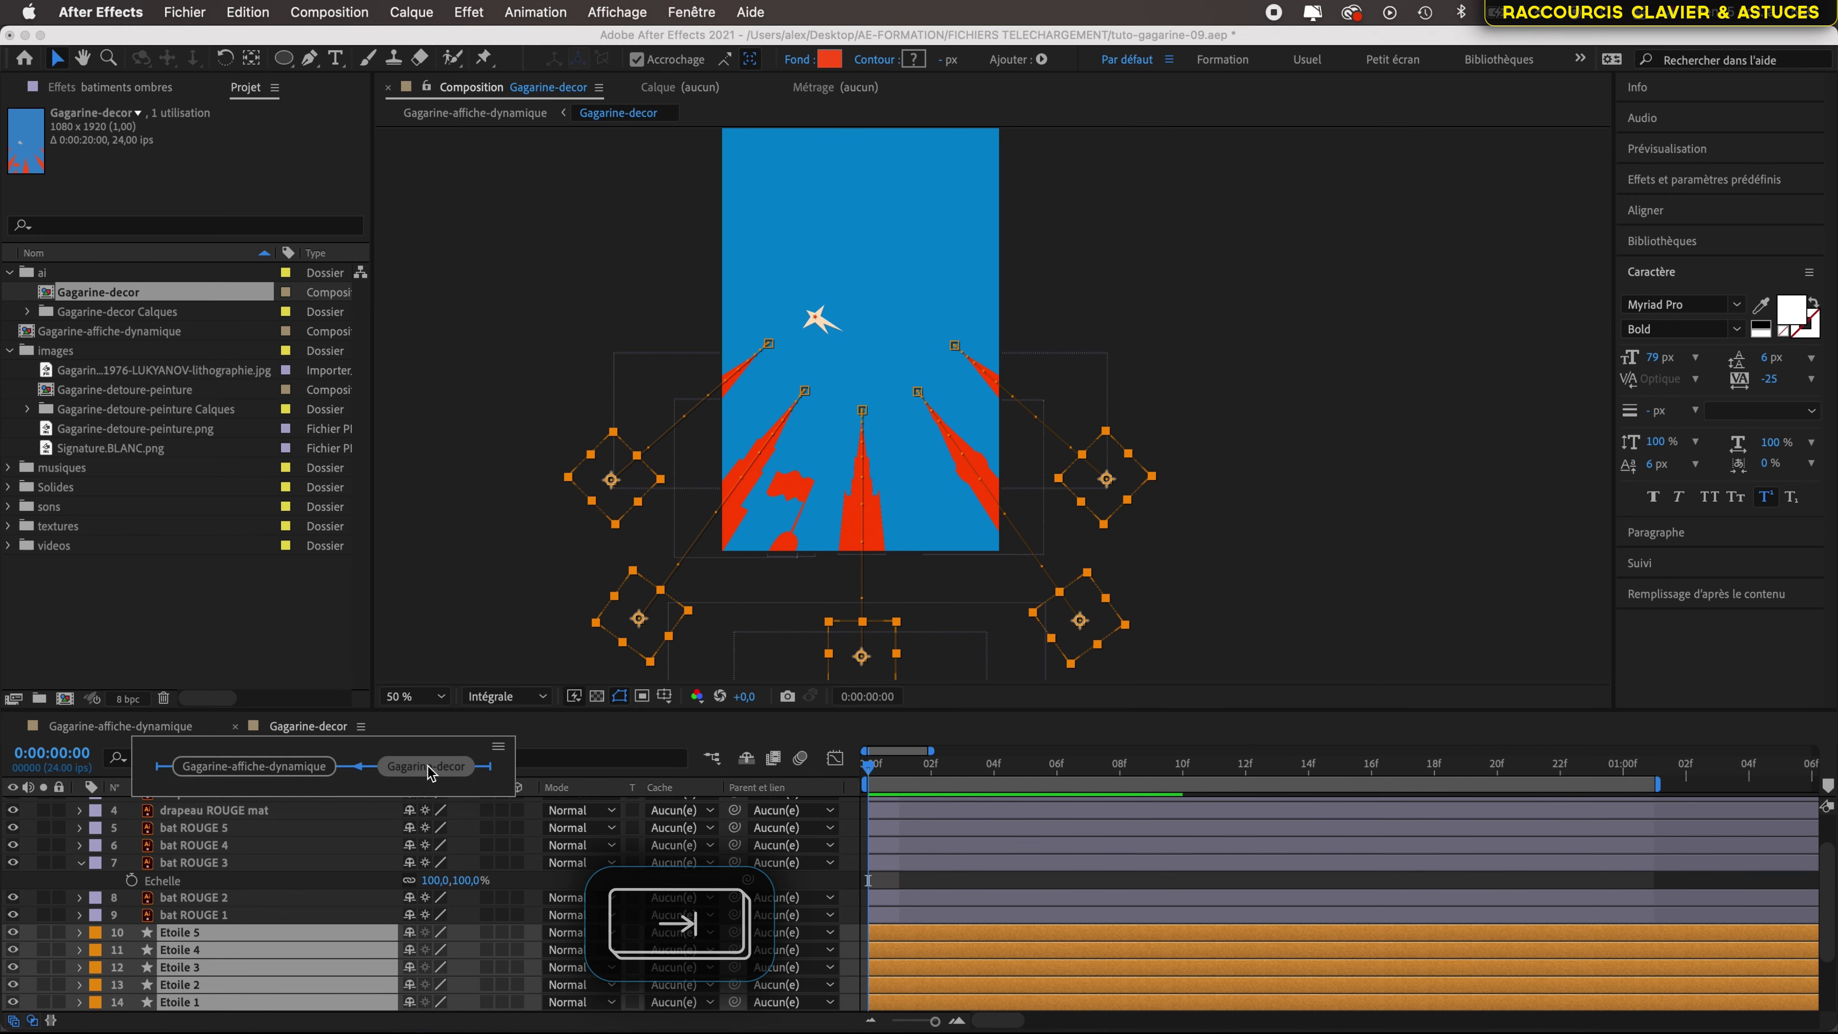
click(281, 771)
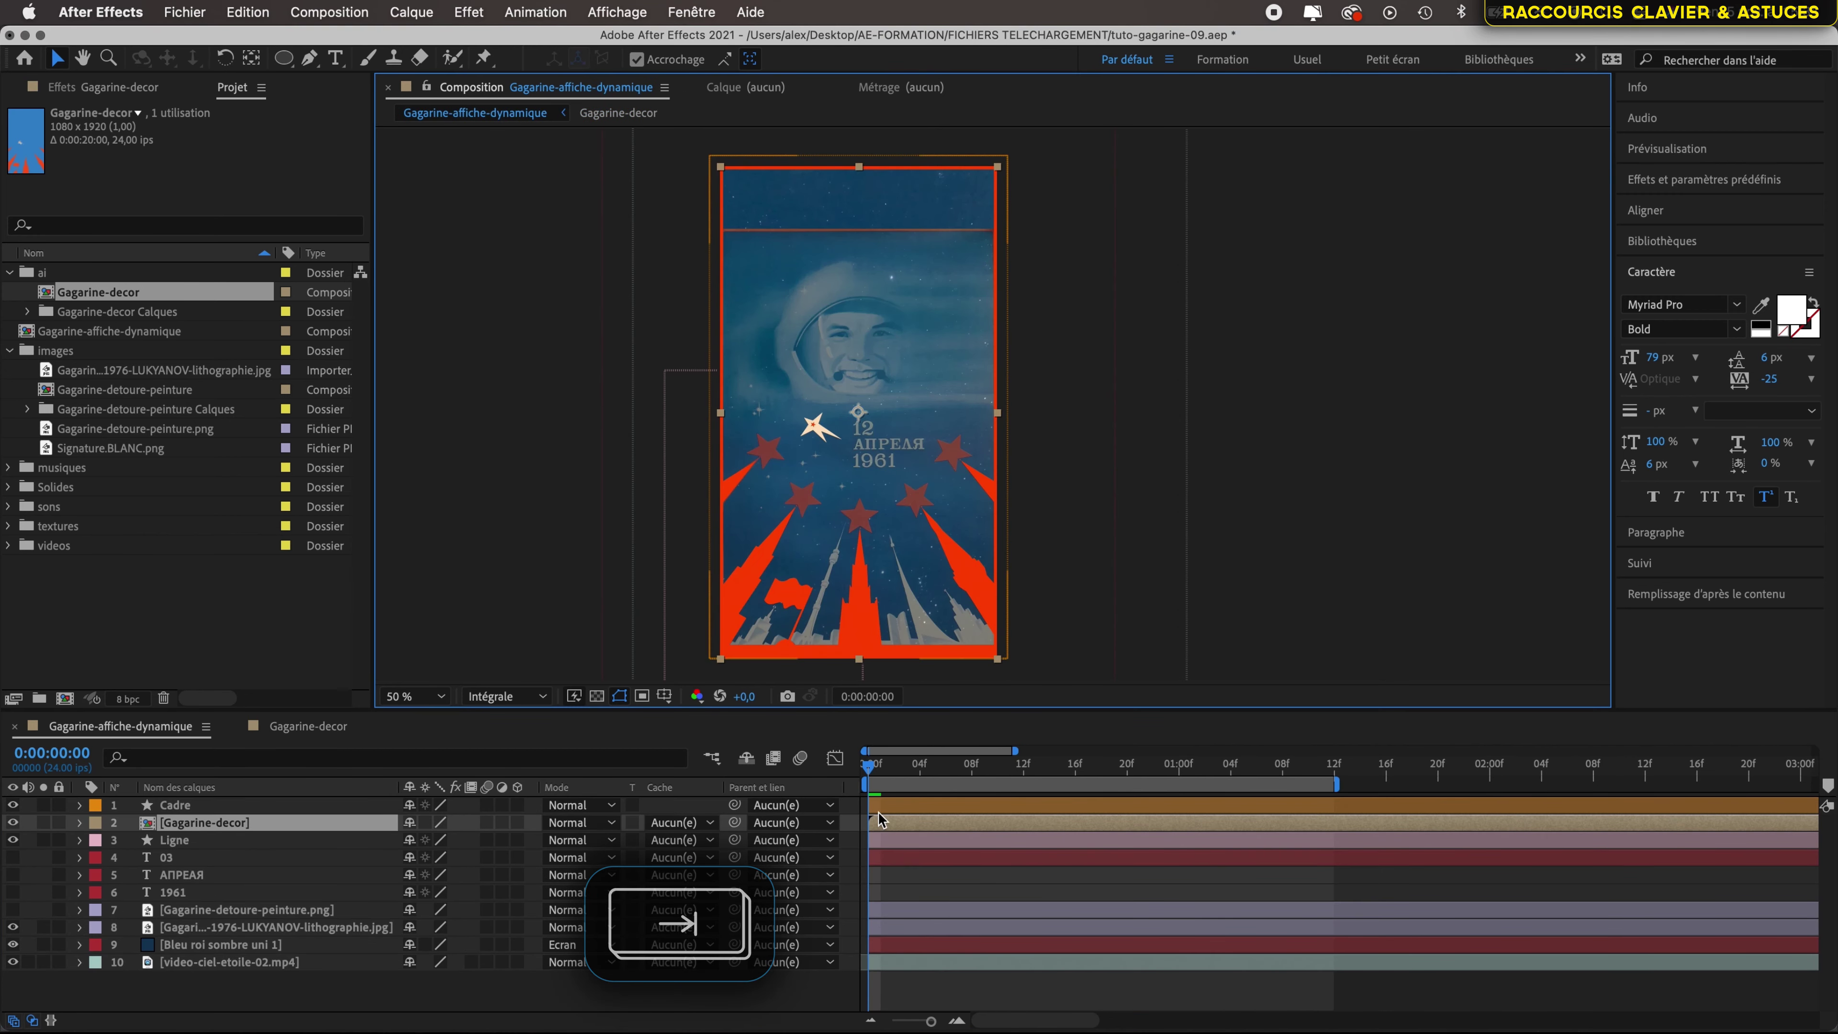
drag(867, 769, 852, 845)
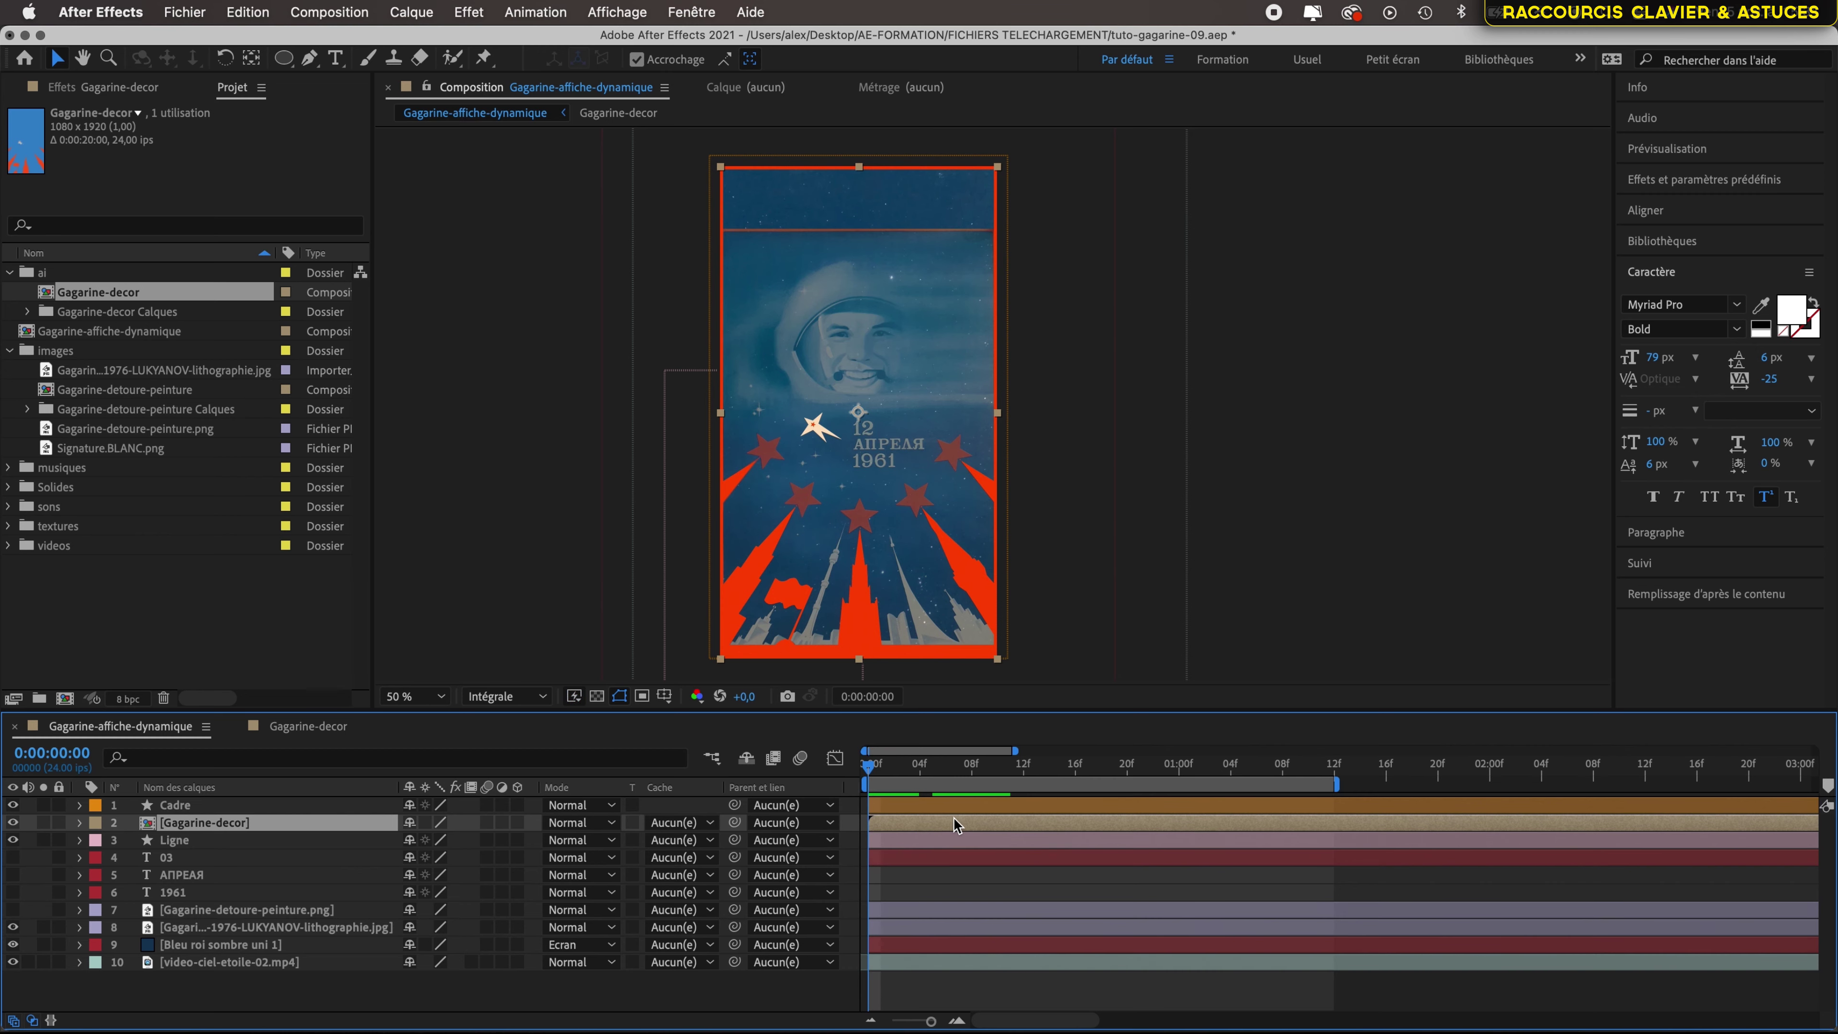
Reopen Gagarine-decor, reveal the Etoile layers' keyframes, and move the current time to their final keyframes at 0:00:00:12
double_click(293, 831)
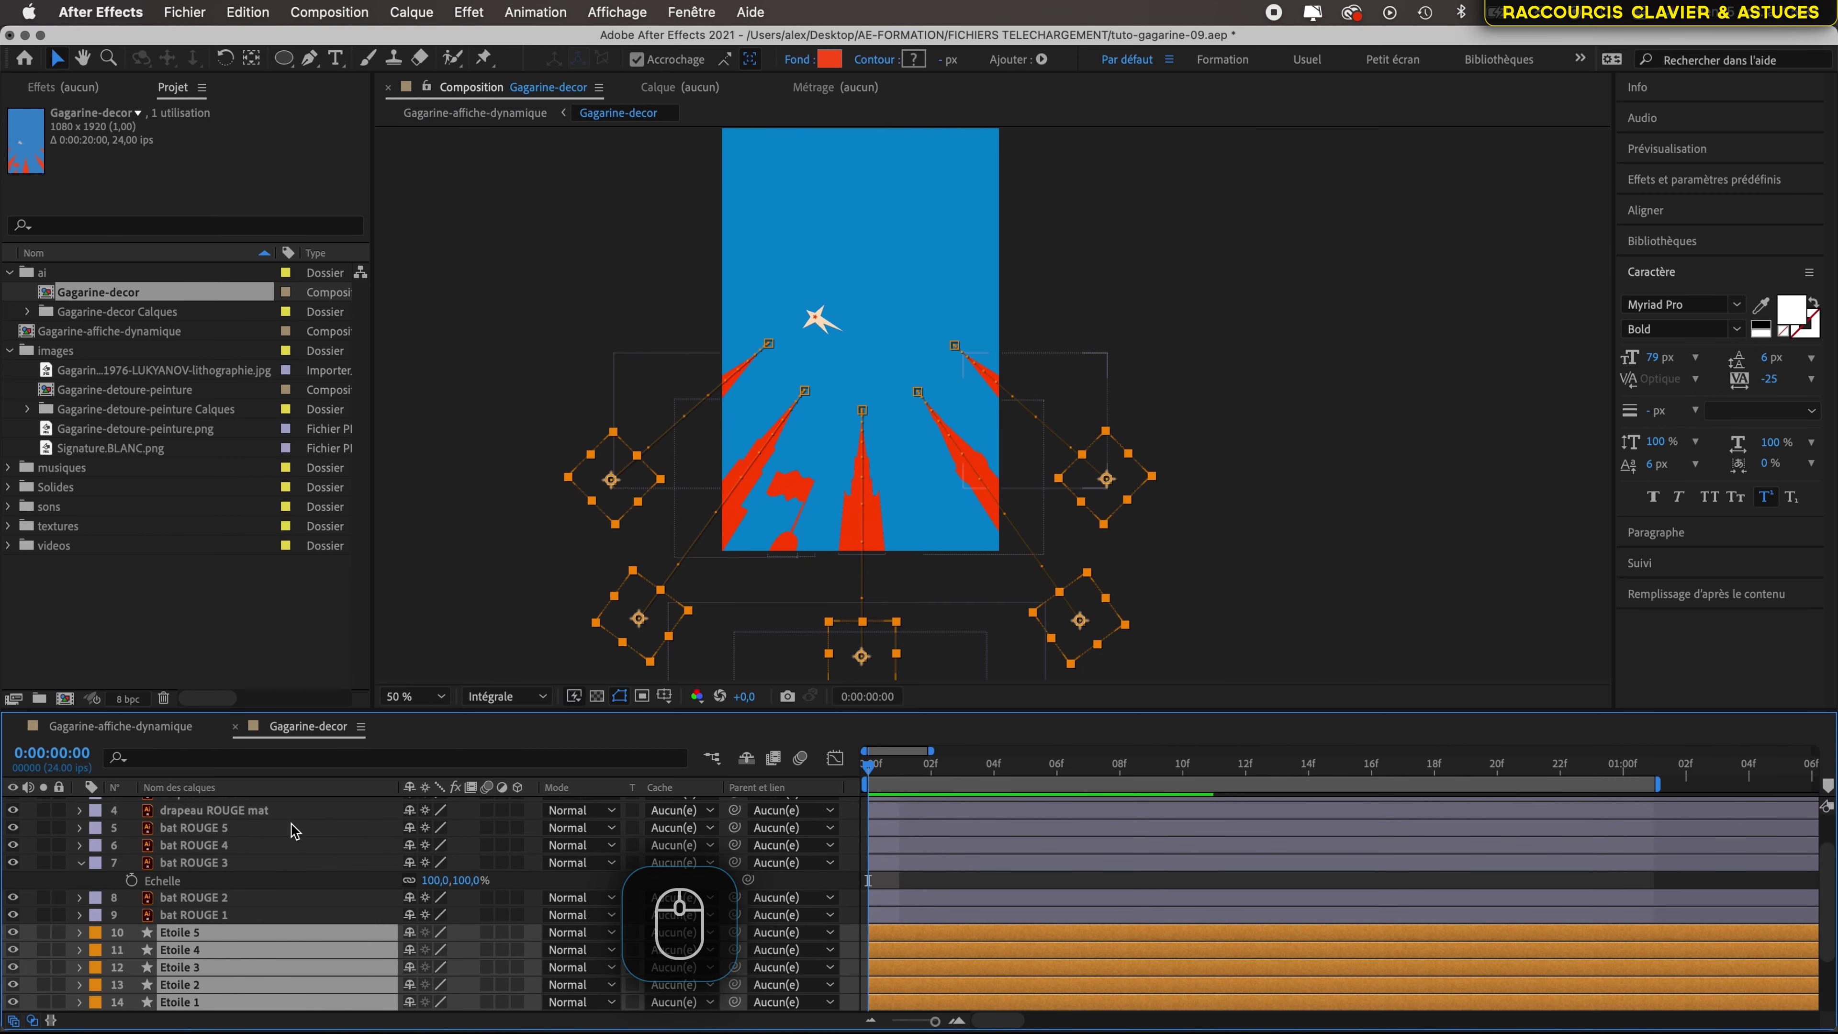
scroll(314, 879, down, 5)
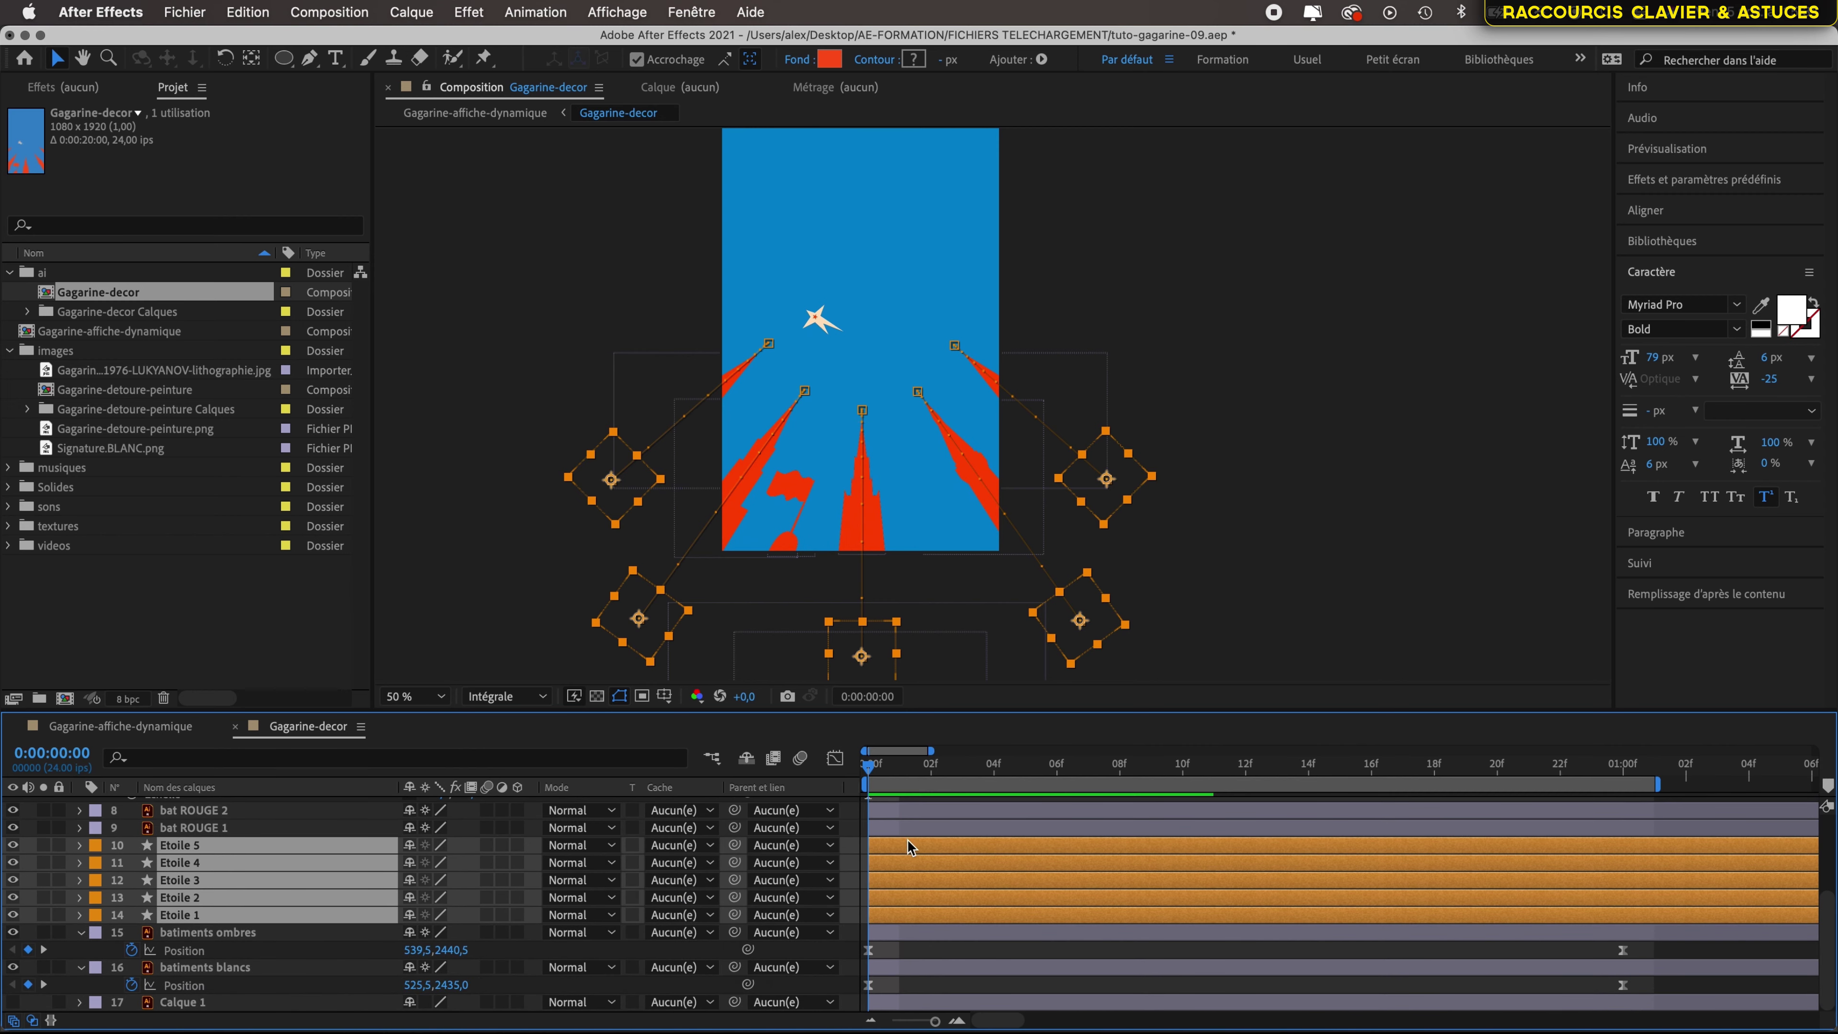
key(u)
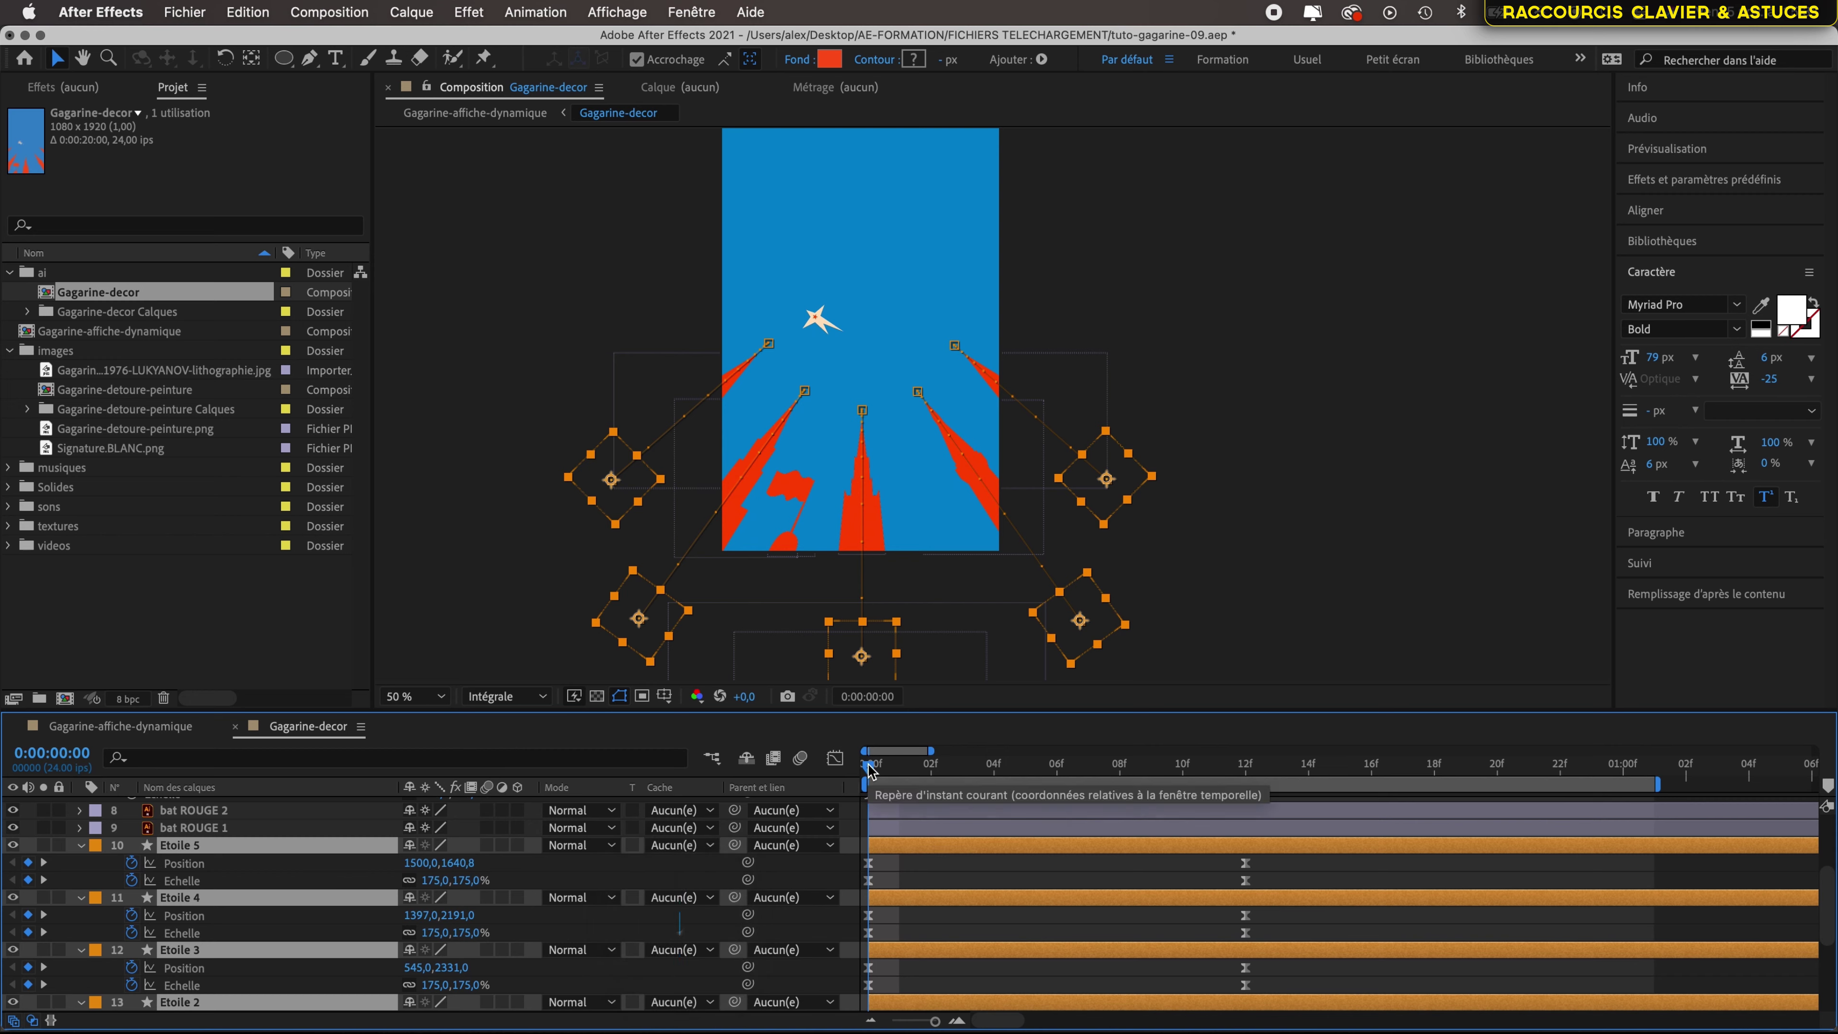
drag(868, 770, 1244, 825)
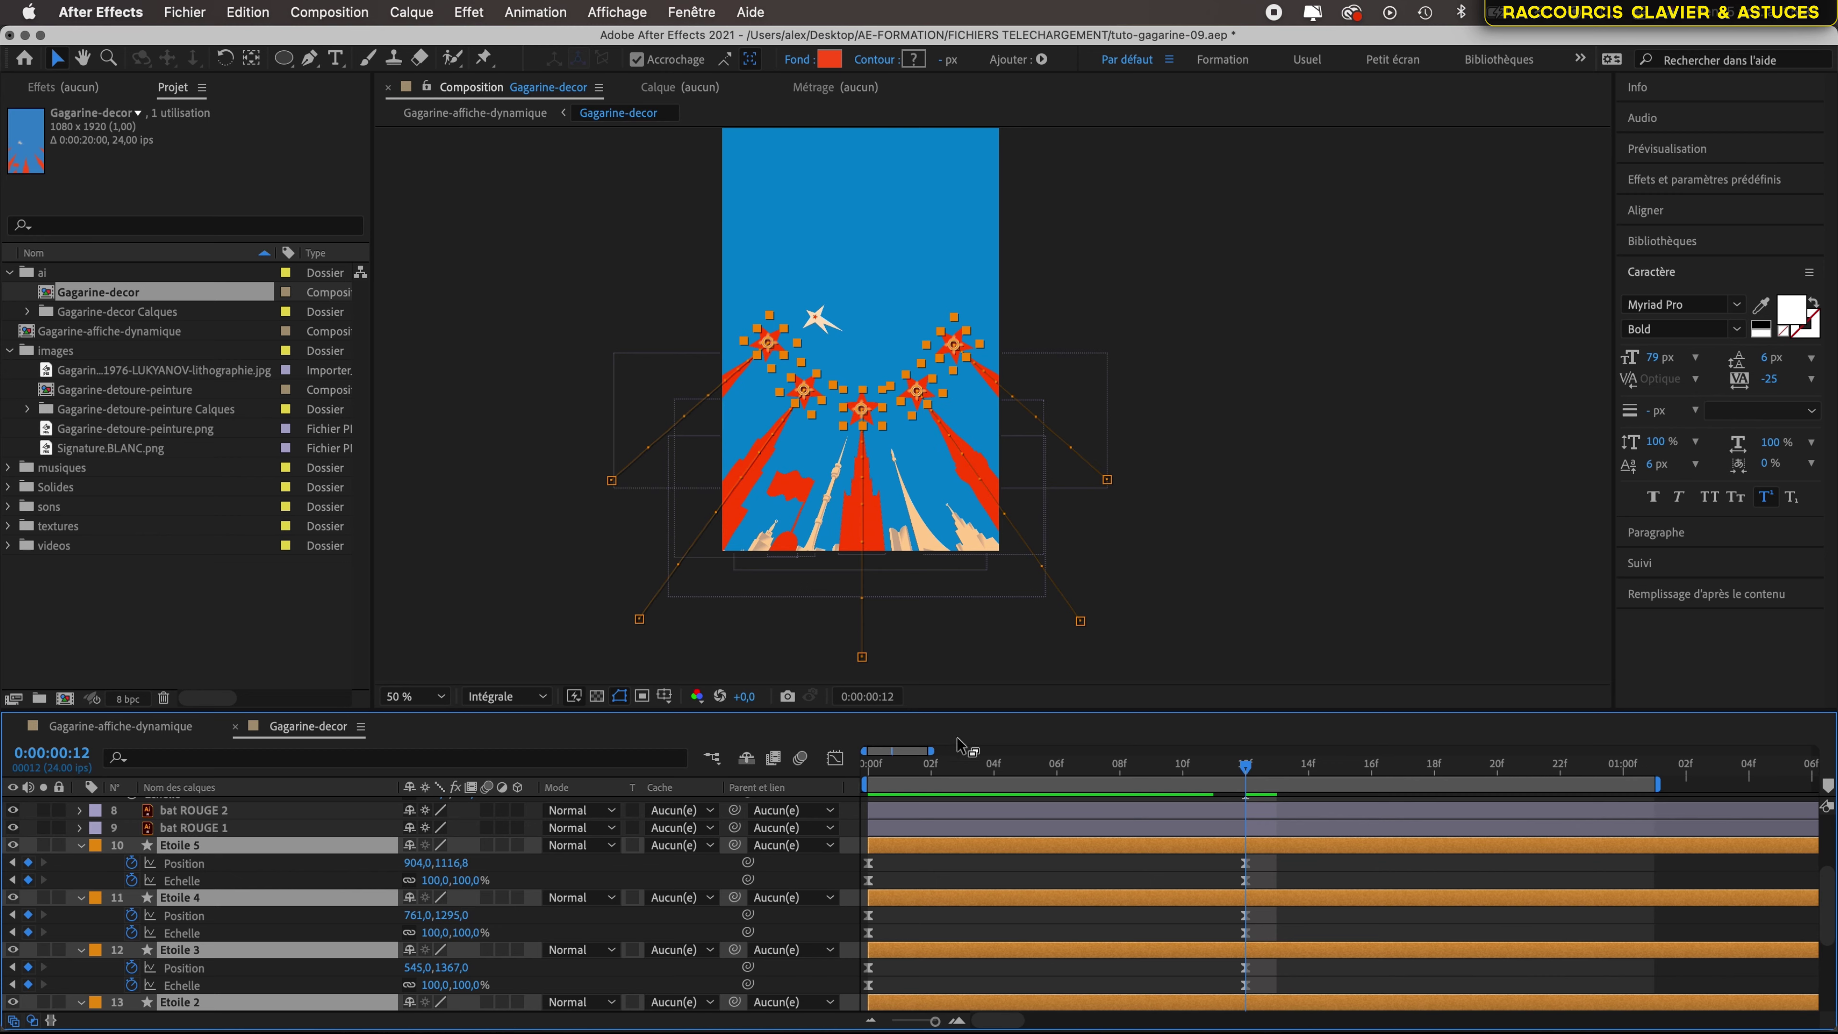
click(928, 859)
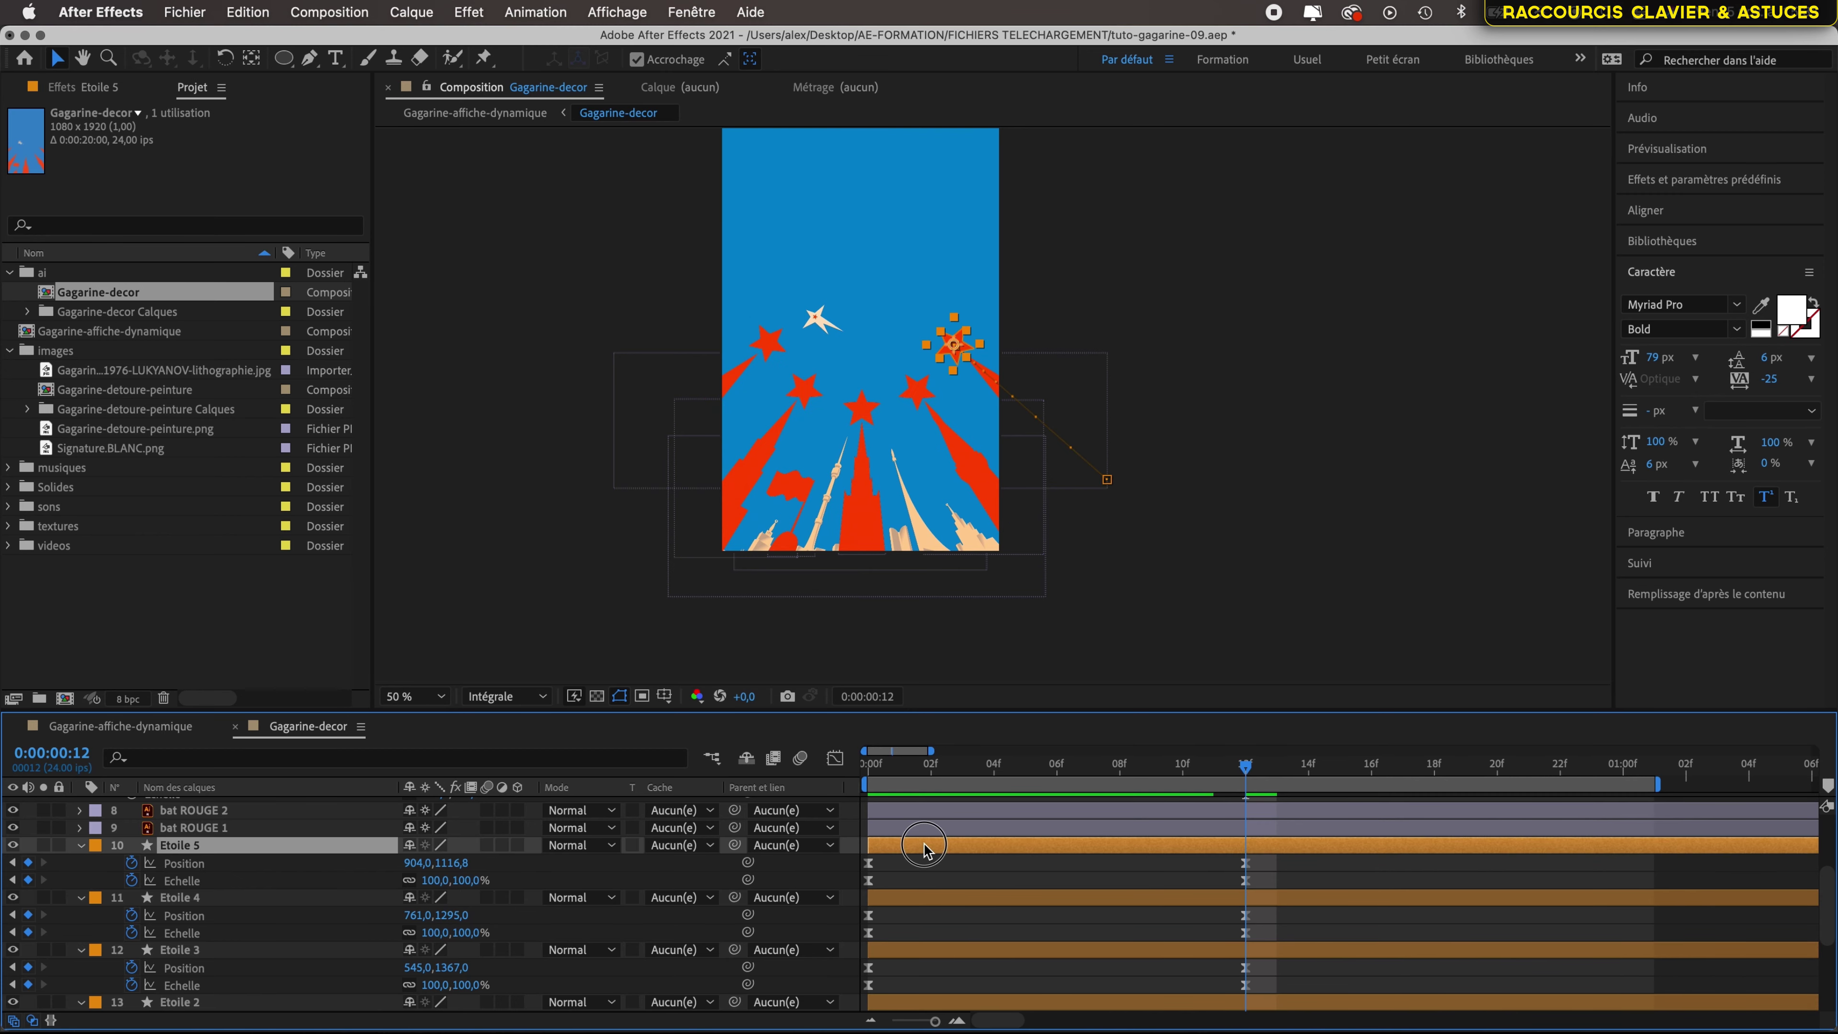
click(924, 844)
scroll(940, 869, down, 2)
scroll(943, 869, down, 4)
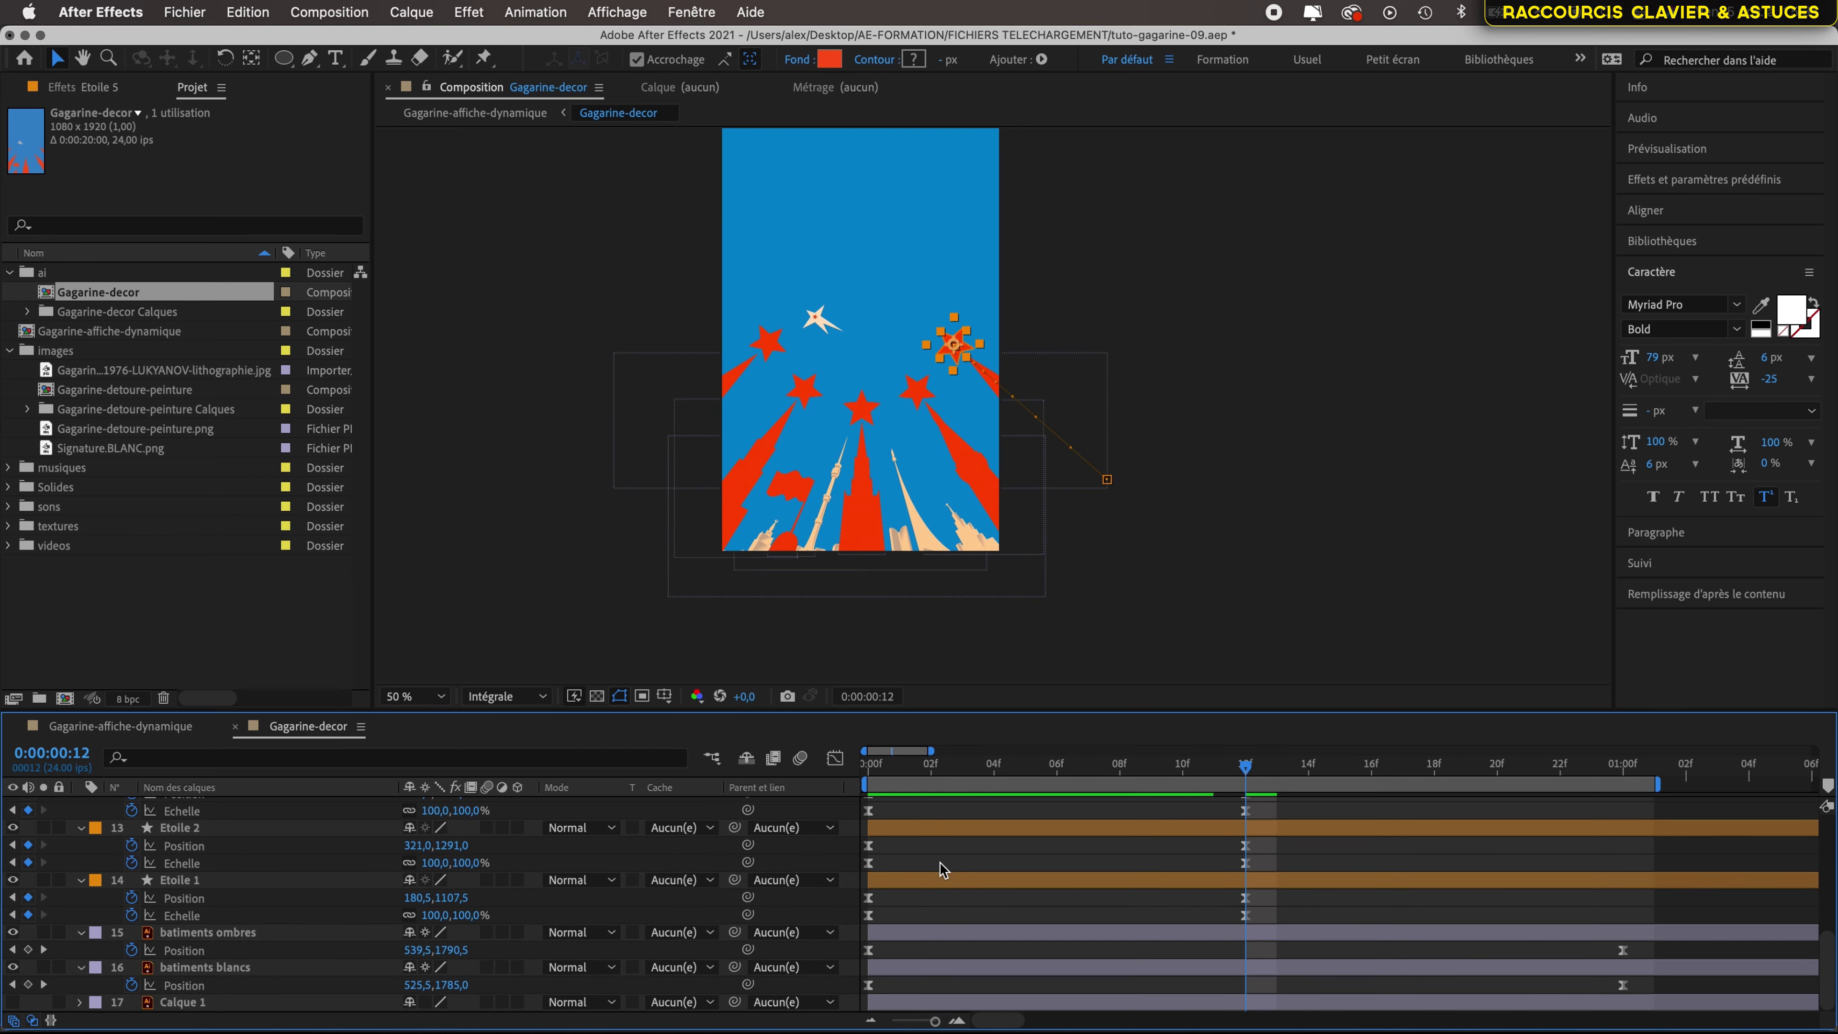
scroll(940, 869, up, 5)
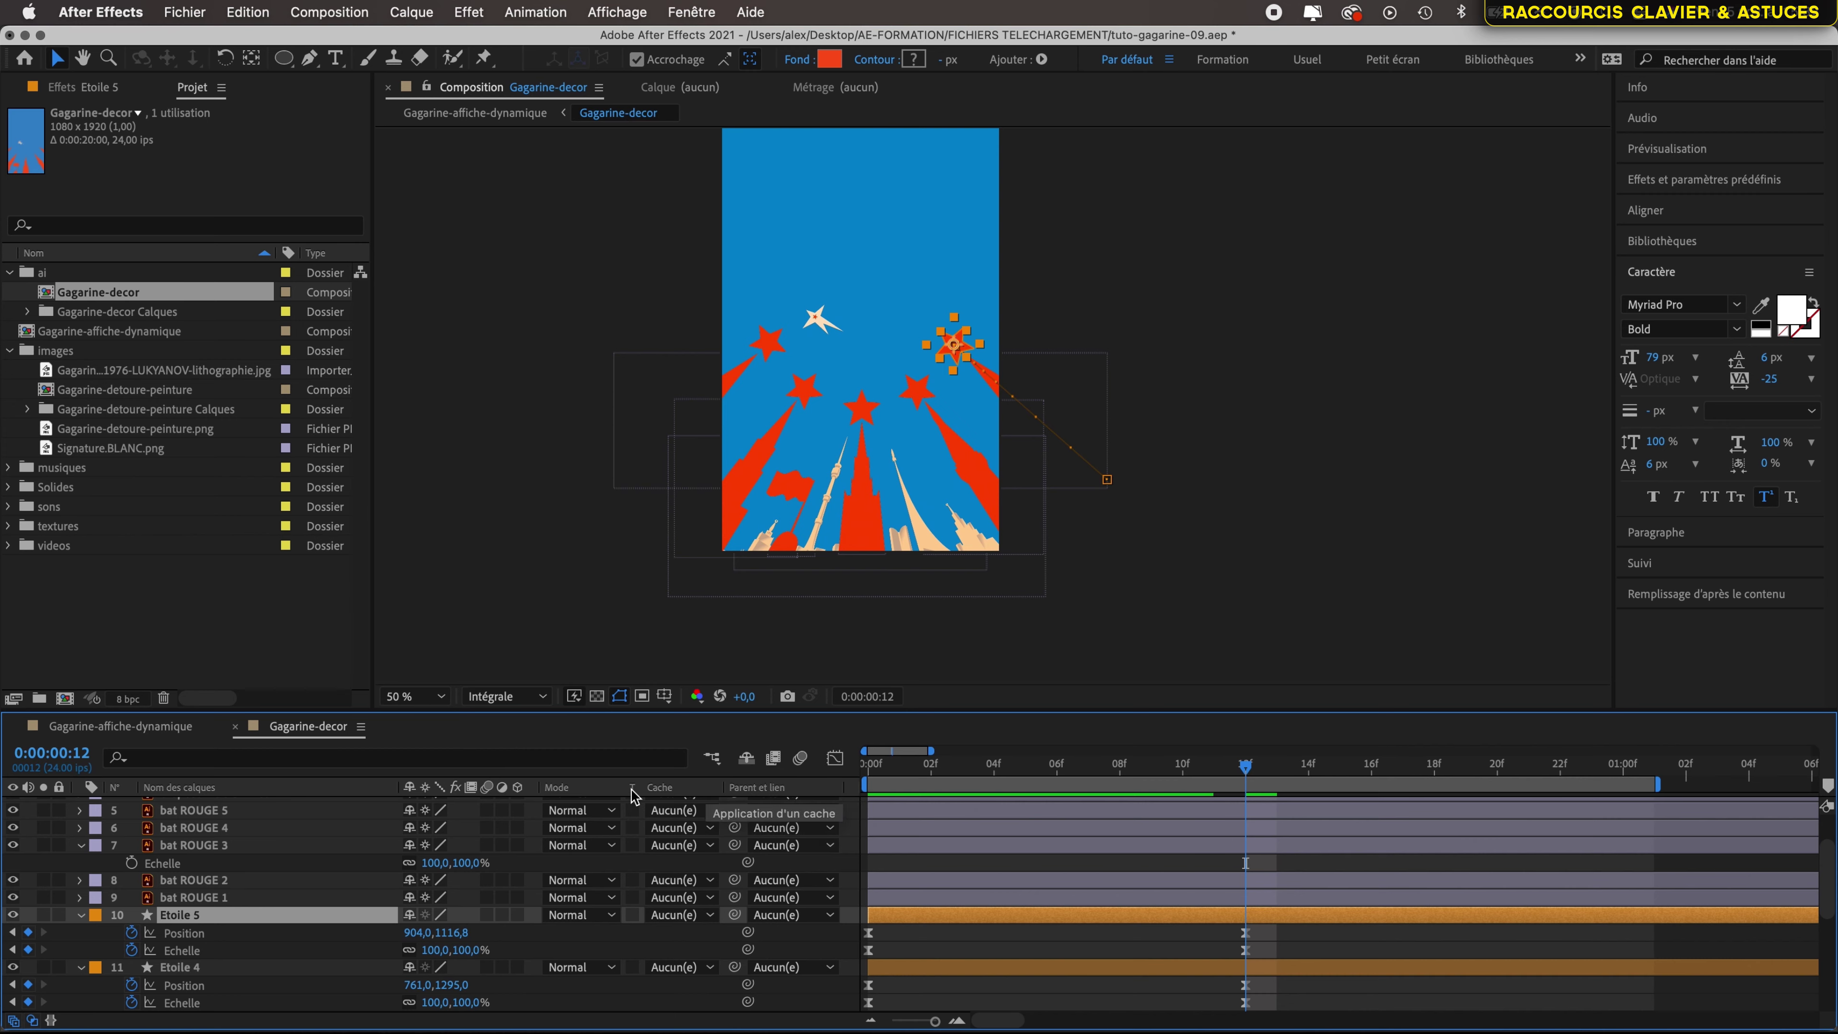
Hide the timeline's Parent et lien column and show it again
right_click(372, 793)
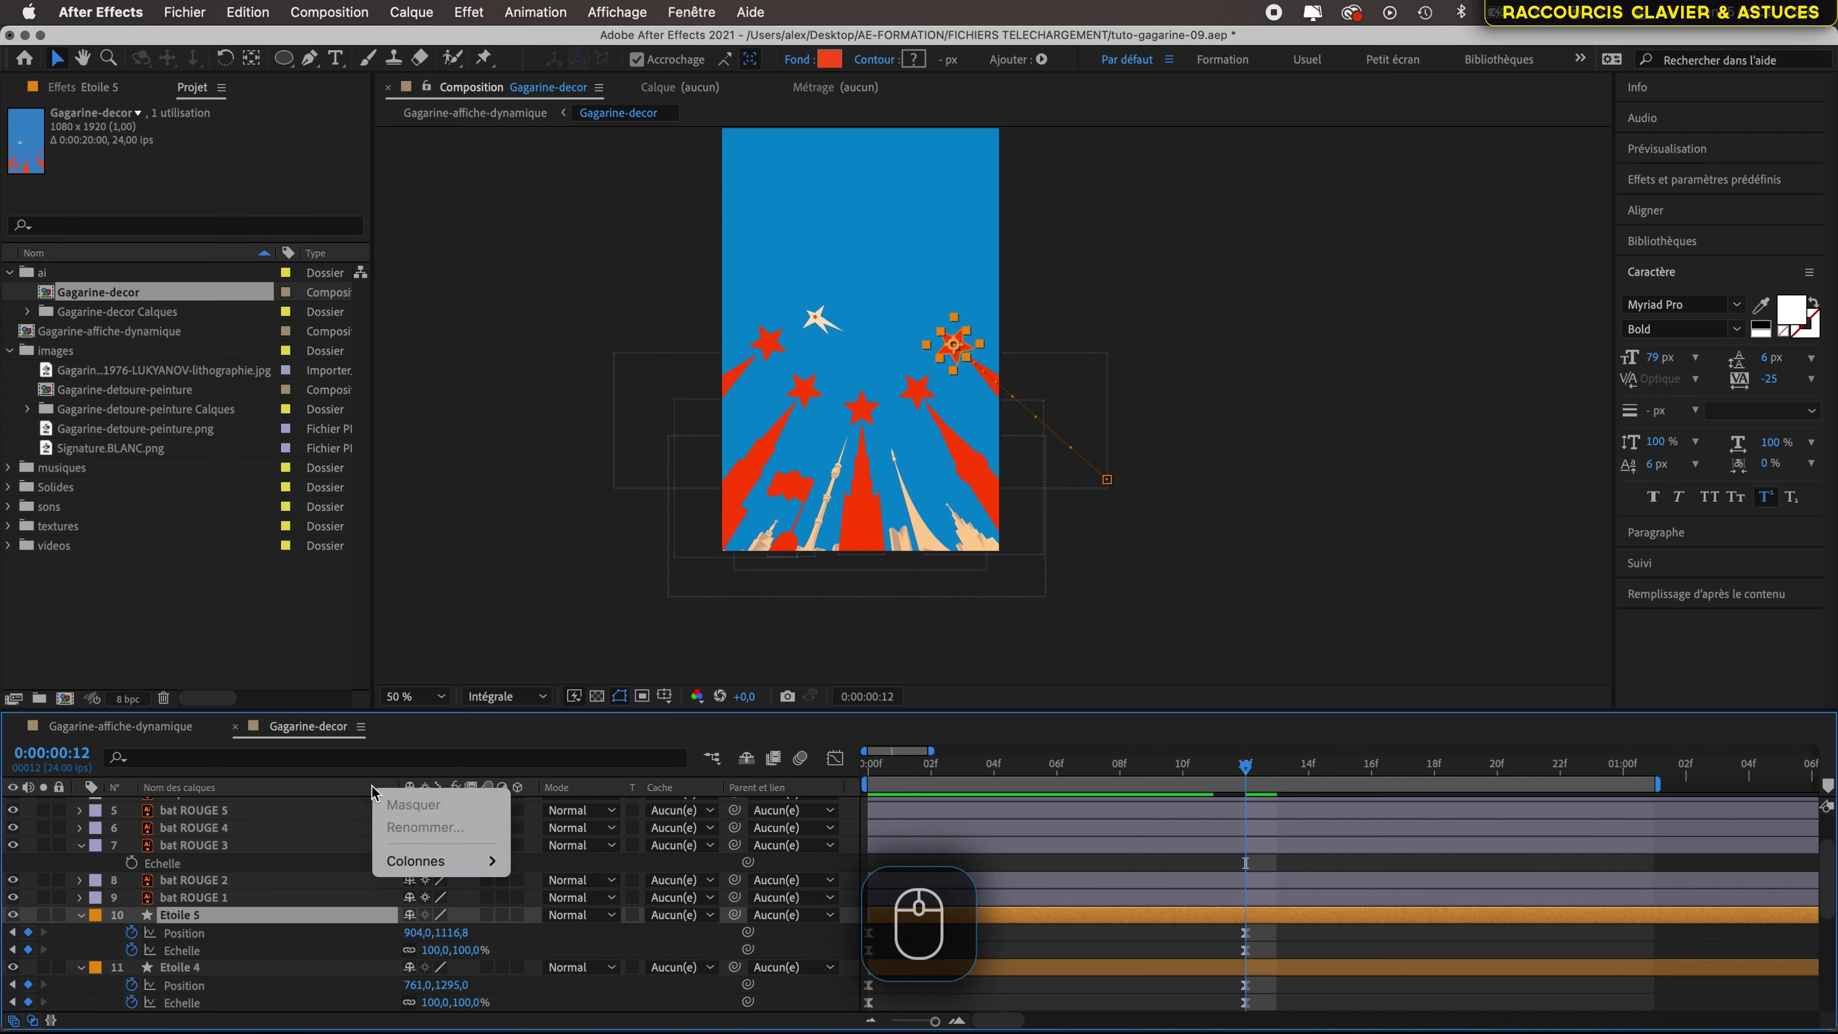
mouse_move(418, 859)
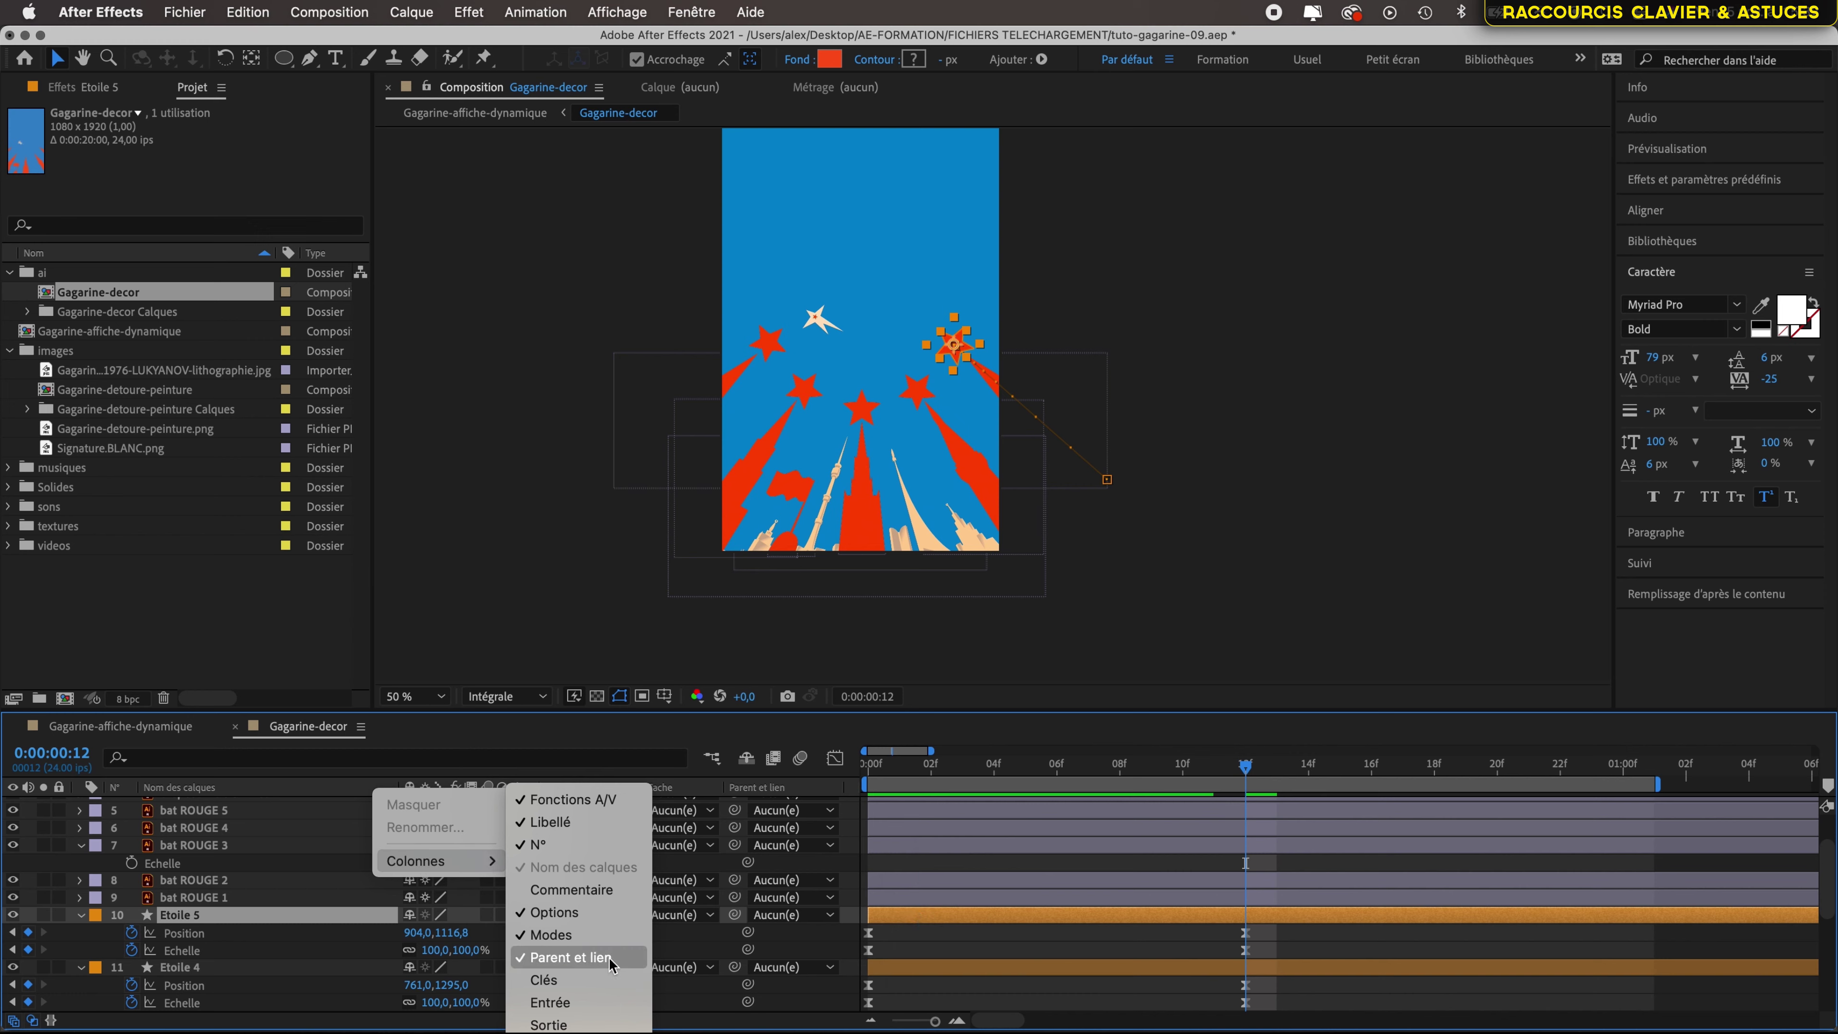
click(584, 958)
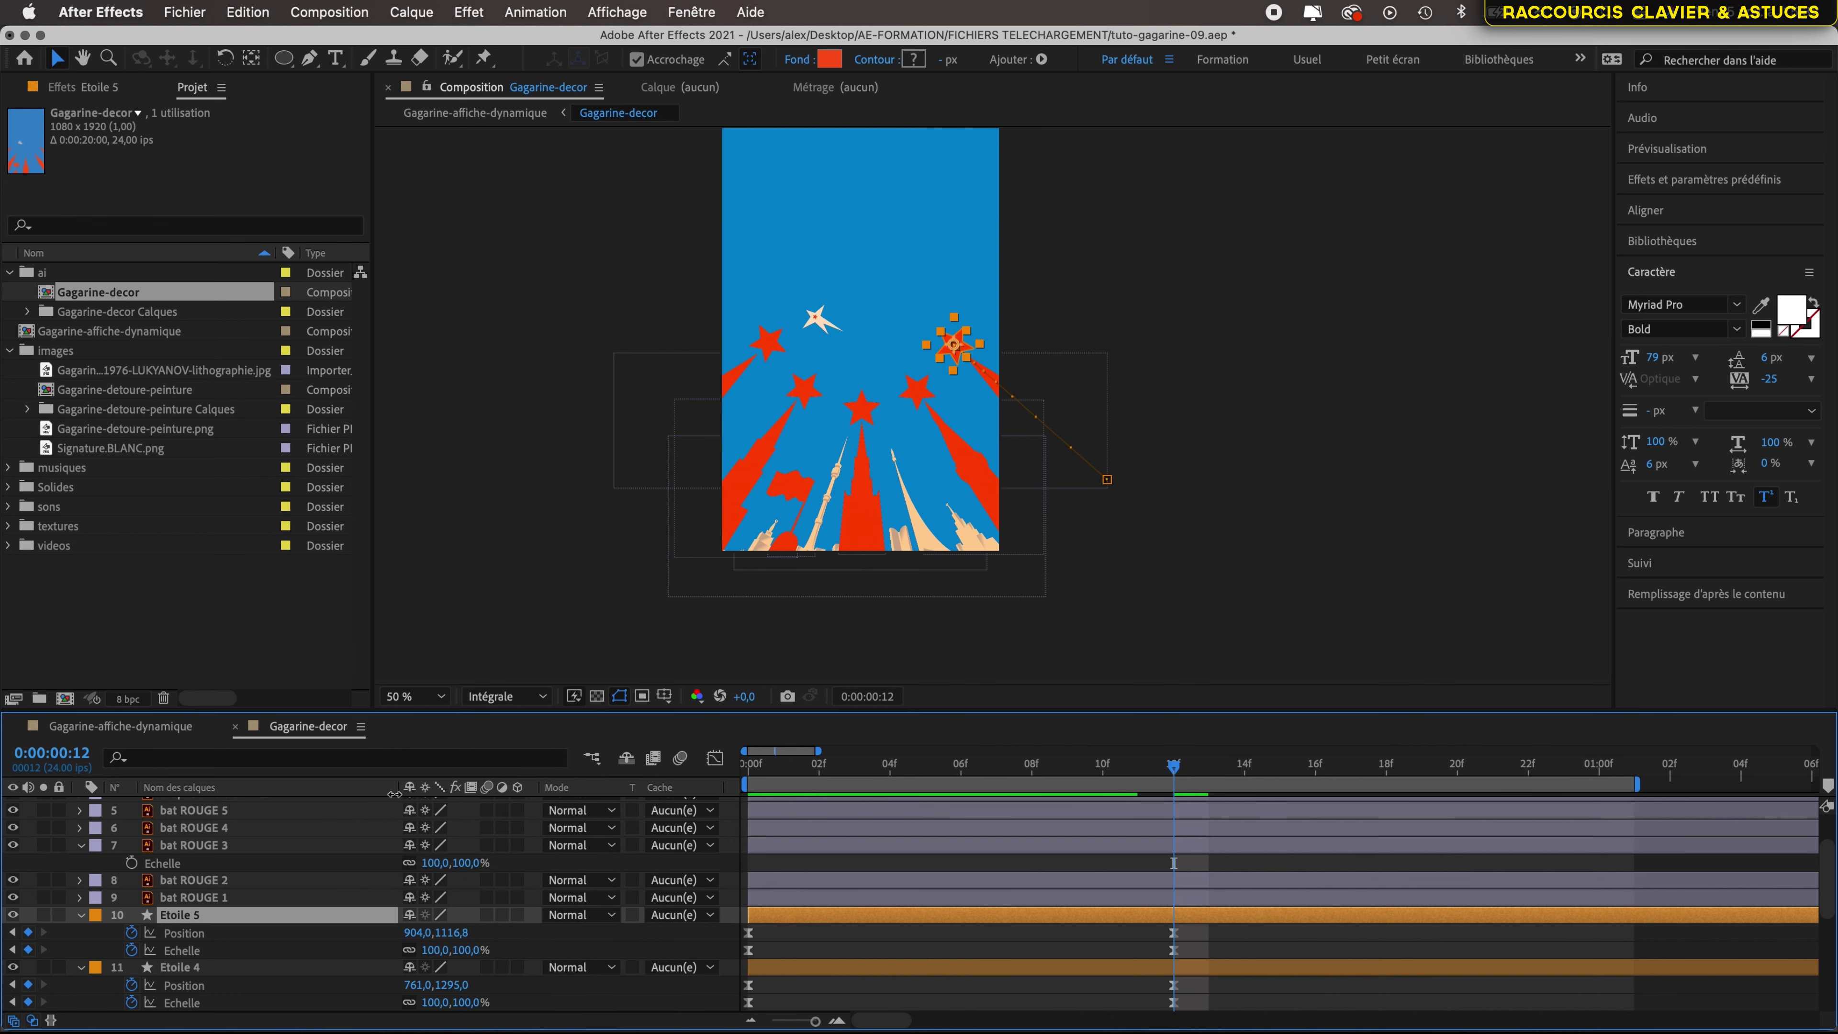
right_click(355, 794)
mouse_move(410, 862)
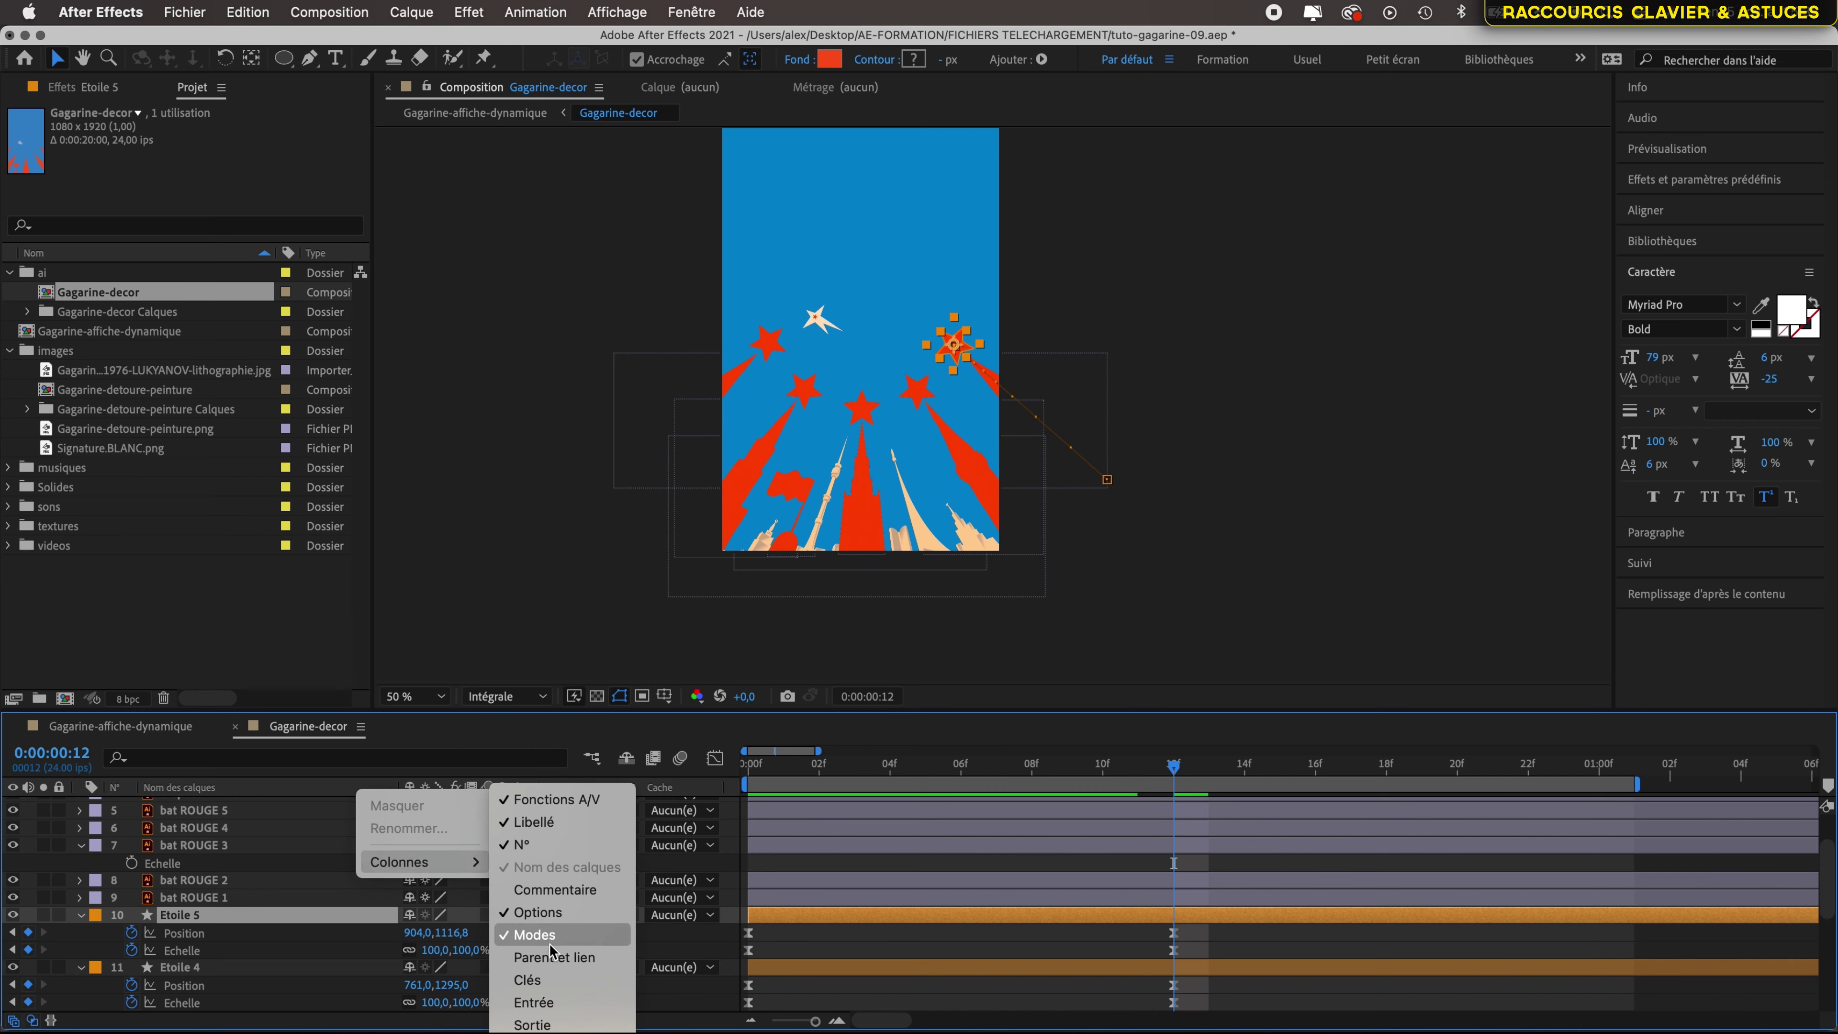
click(554, 959)
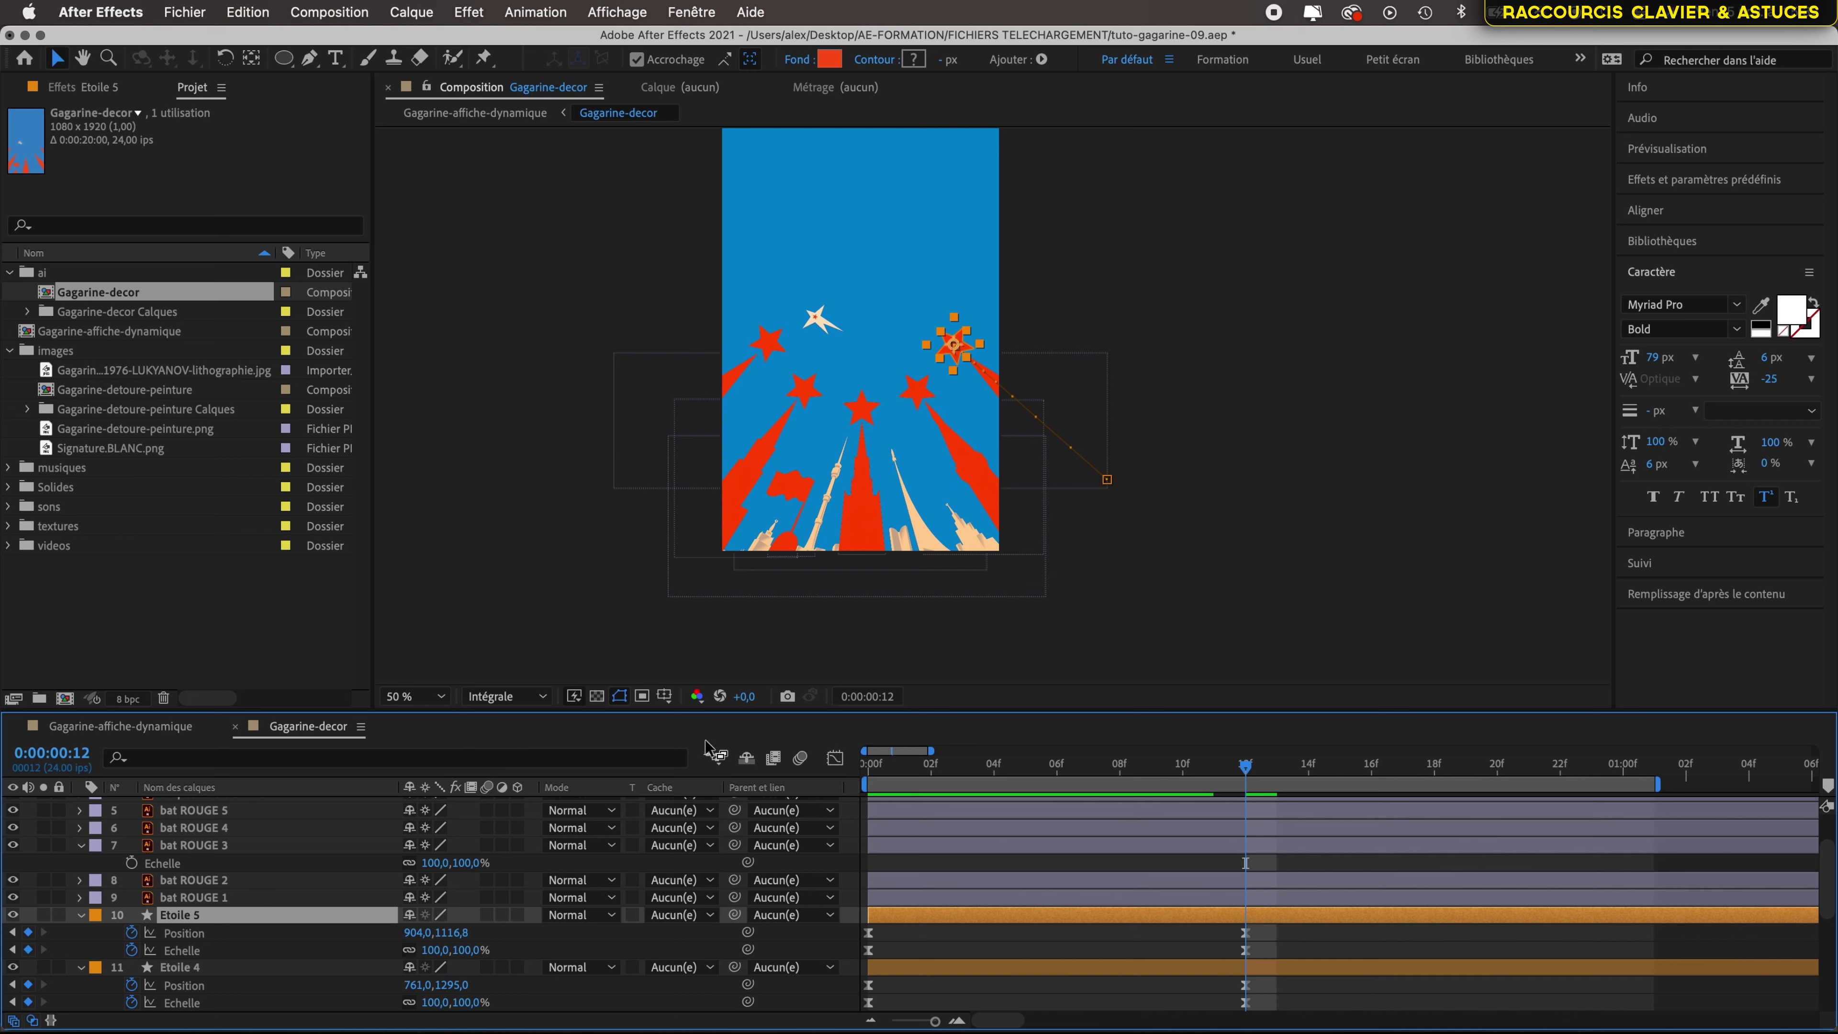
Parent the bat ROUGE 5 layer to Etoile 5 at 0:00:00:12 and scrub the timeline to check the link
click(320, 901)
click(288, 919)
click(281, 812)
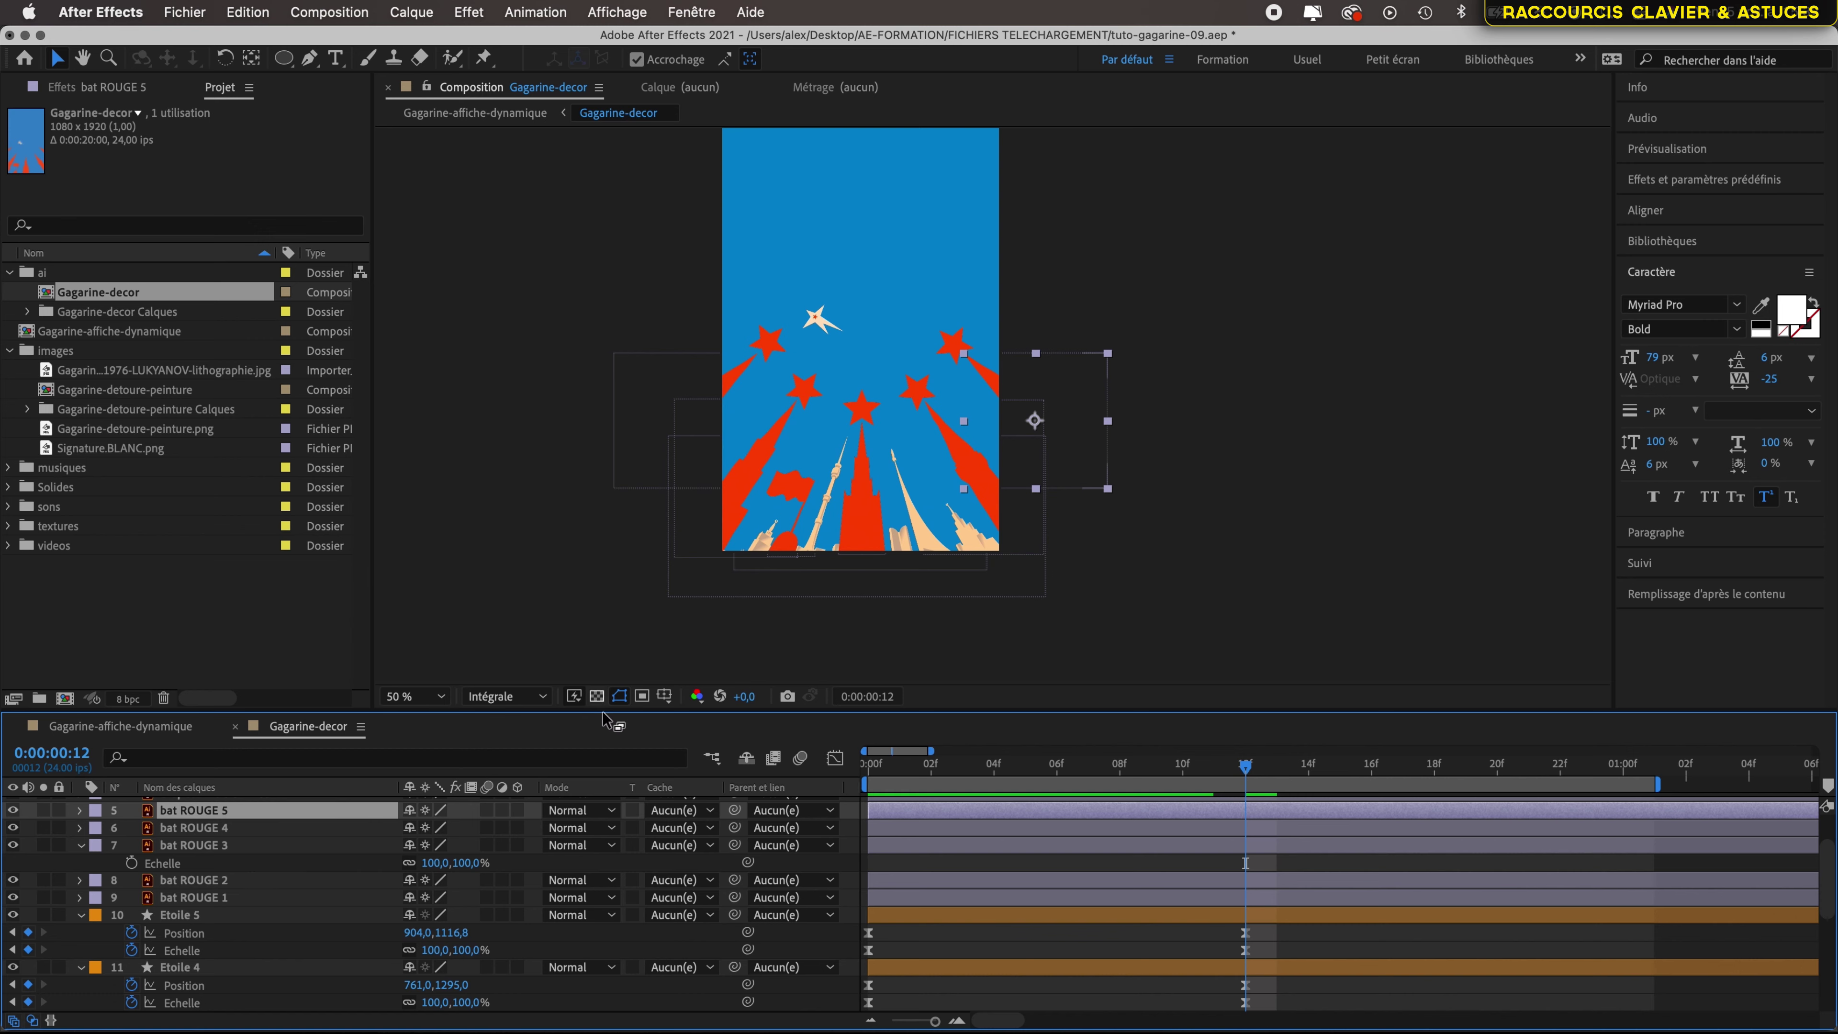
click(283, 917)
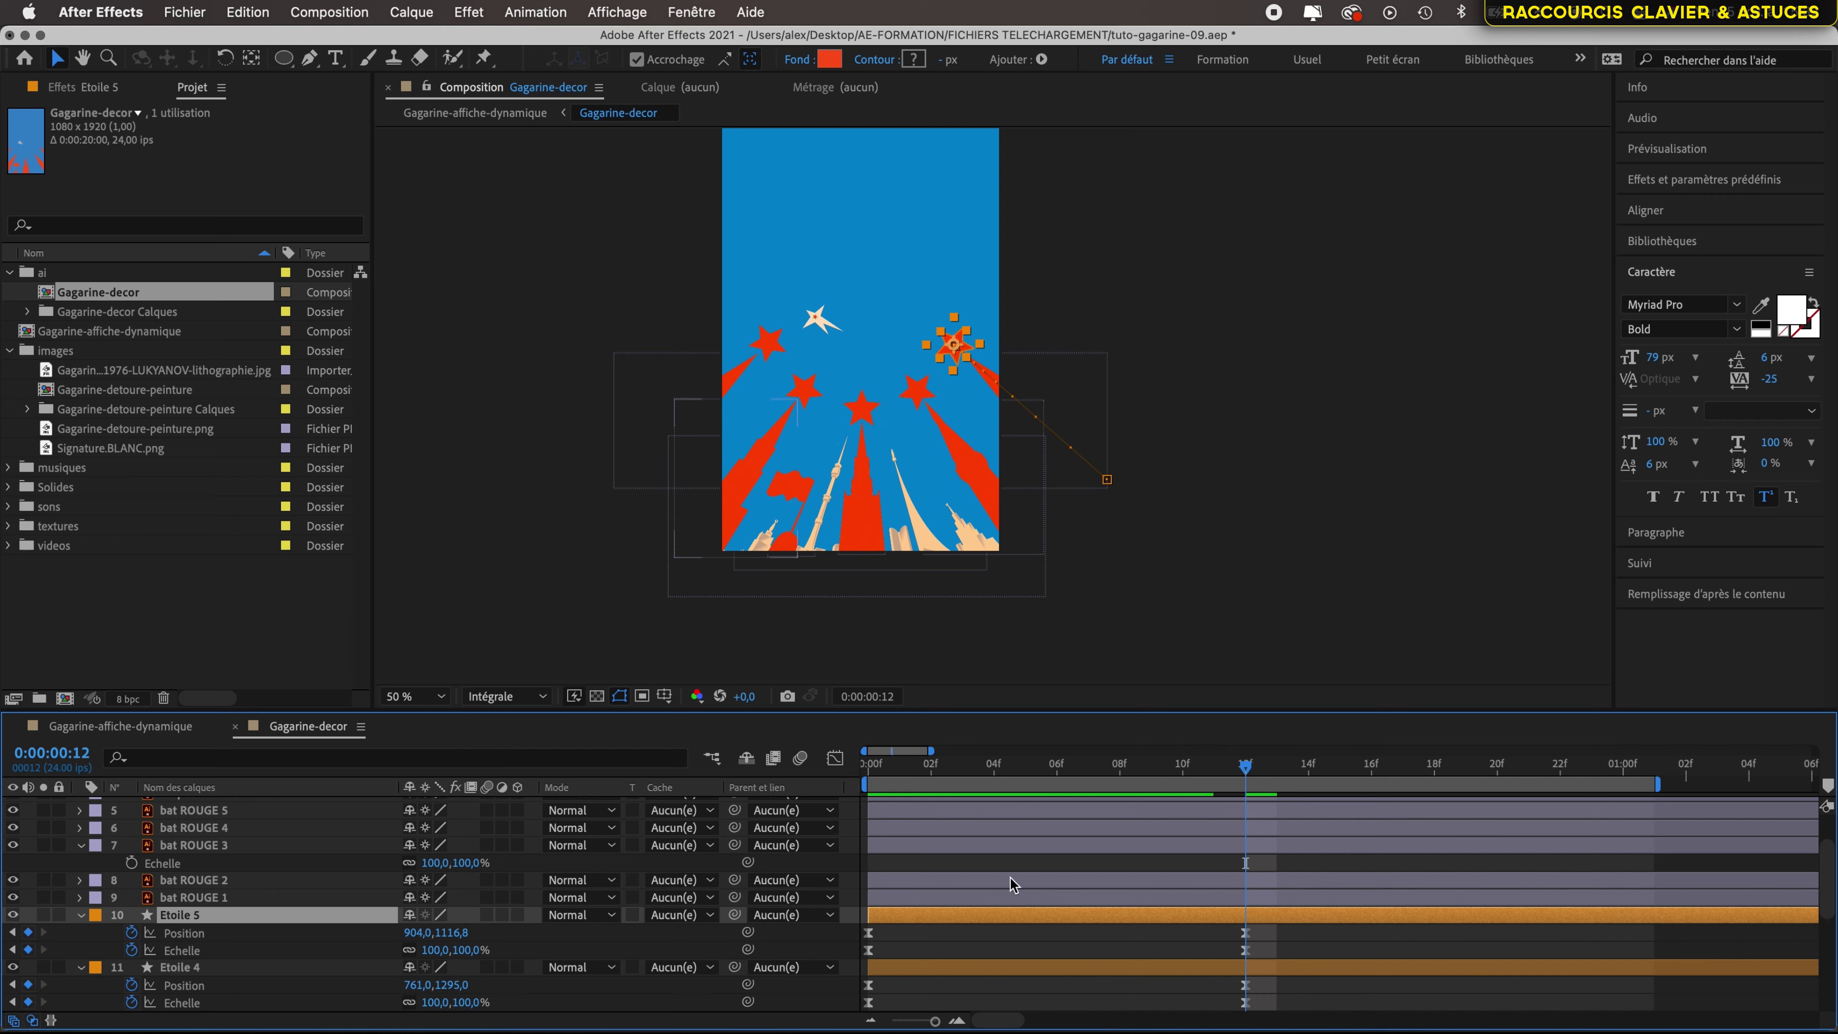
mouse_move(1252, 763)
mouse_down()
mouse_move(857, 781)
mouse_move(1248, 767)
mouse_move(995, 773)
mouse_move(934, 797)
mouse_move(1246, 772)
mouse_up()
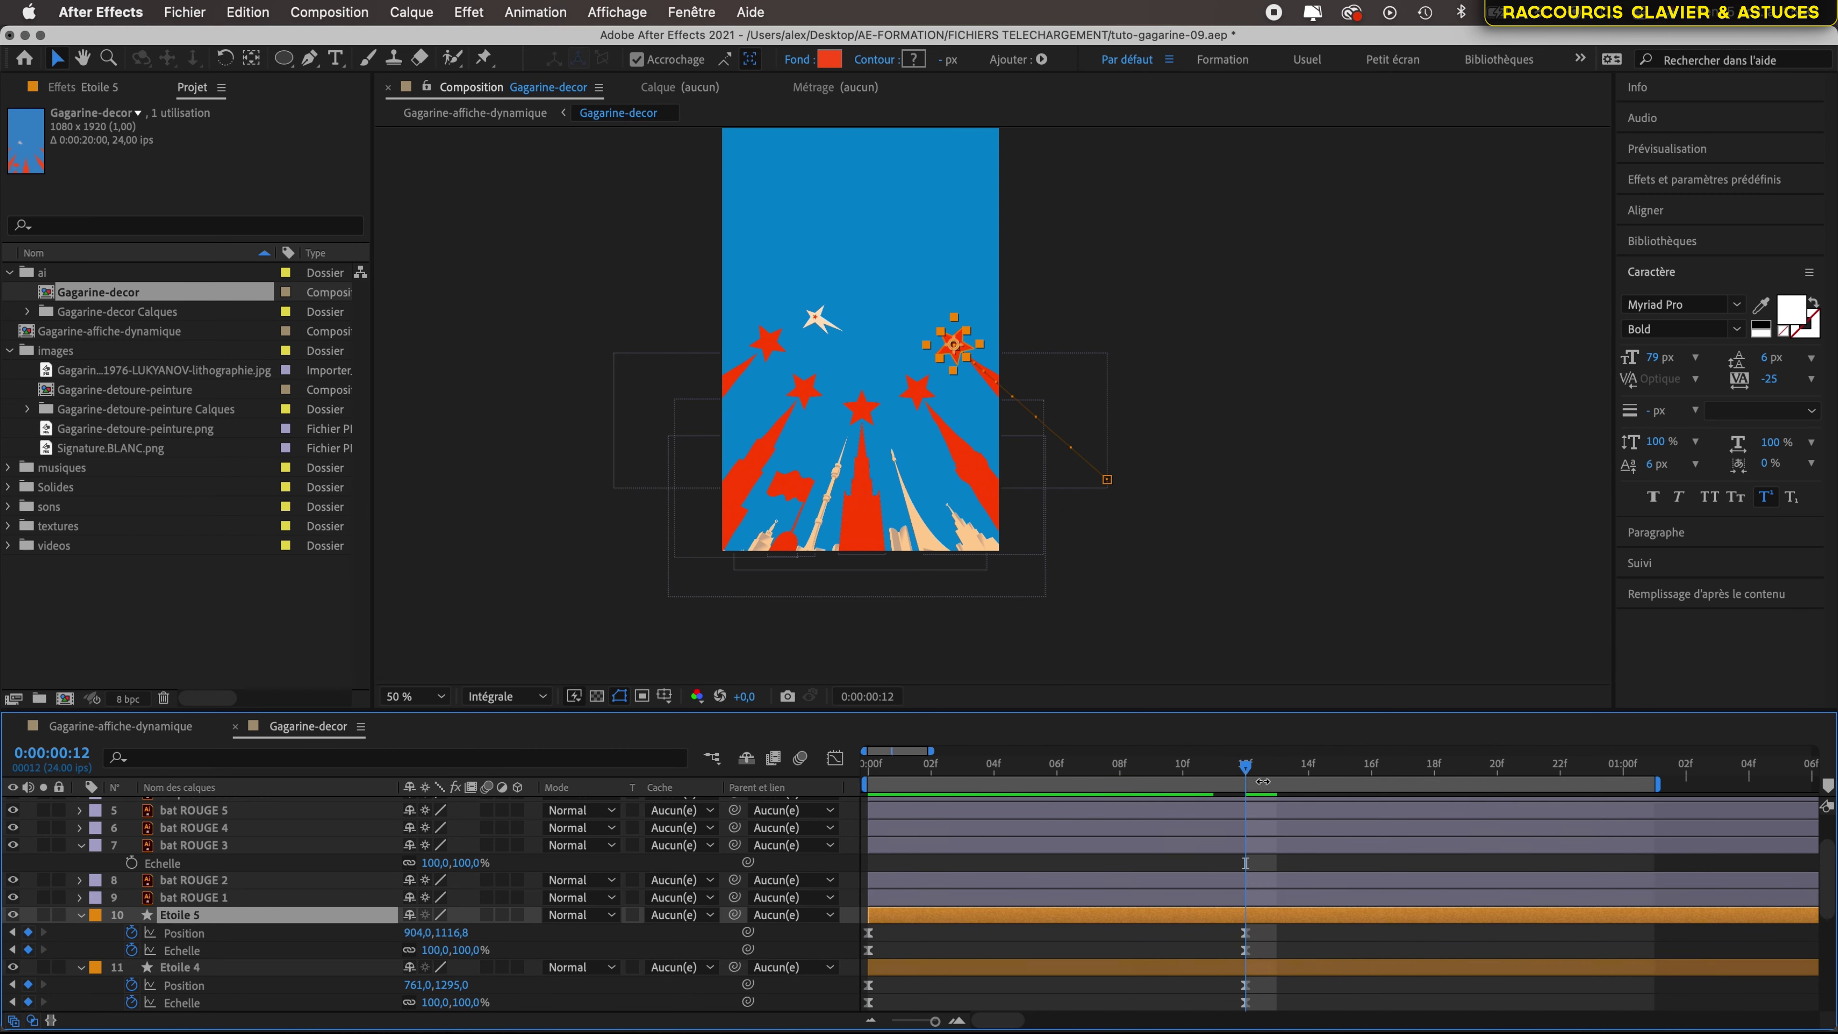
click(303, 811)
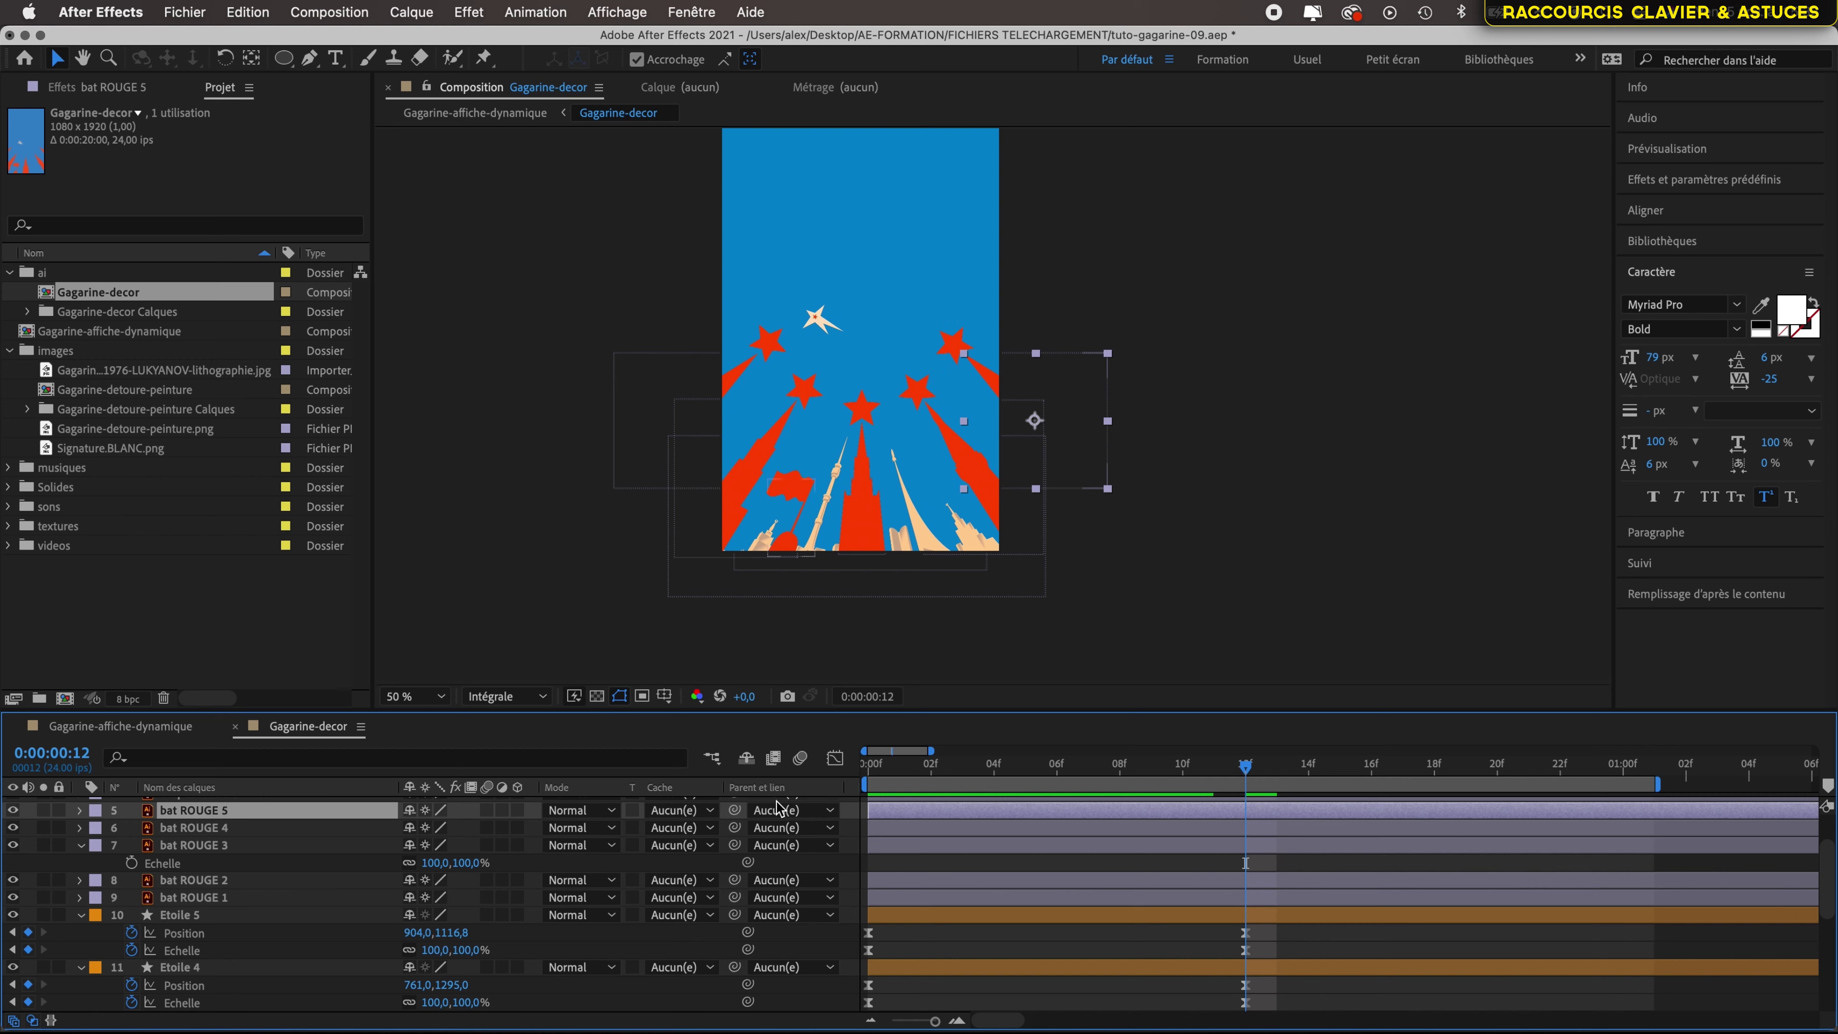
click(808, 810)
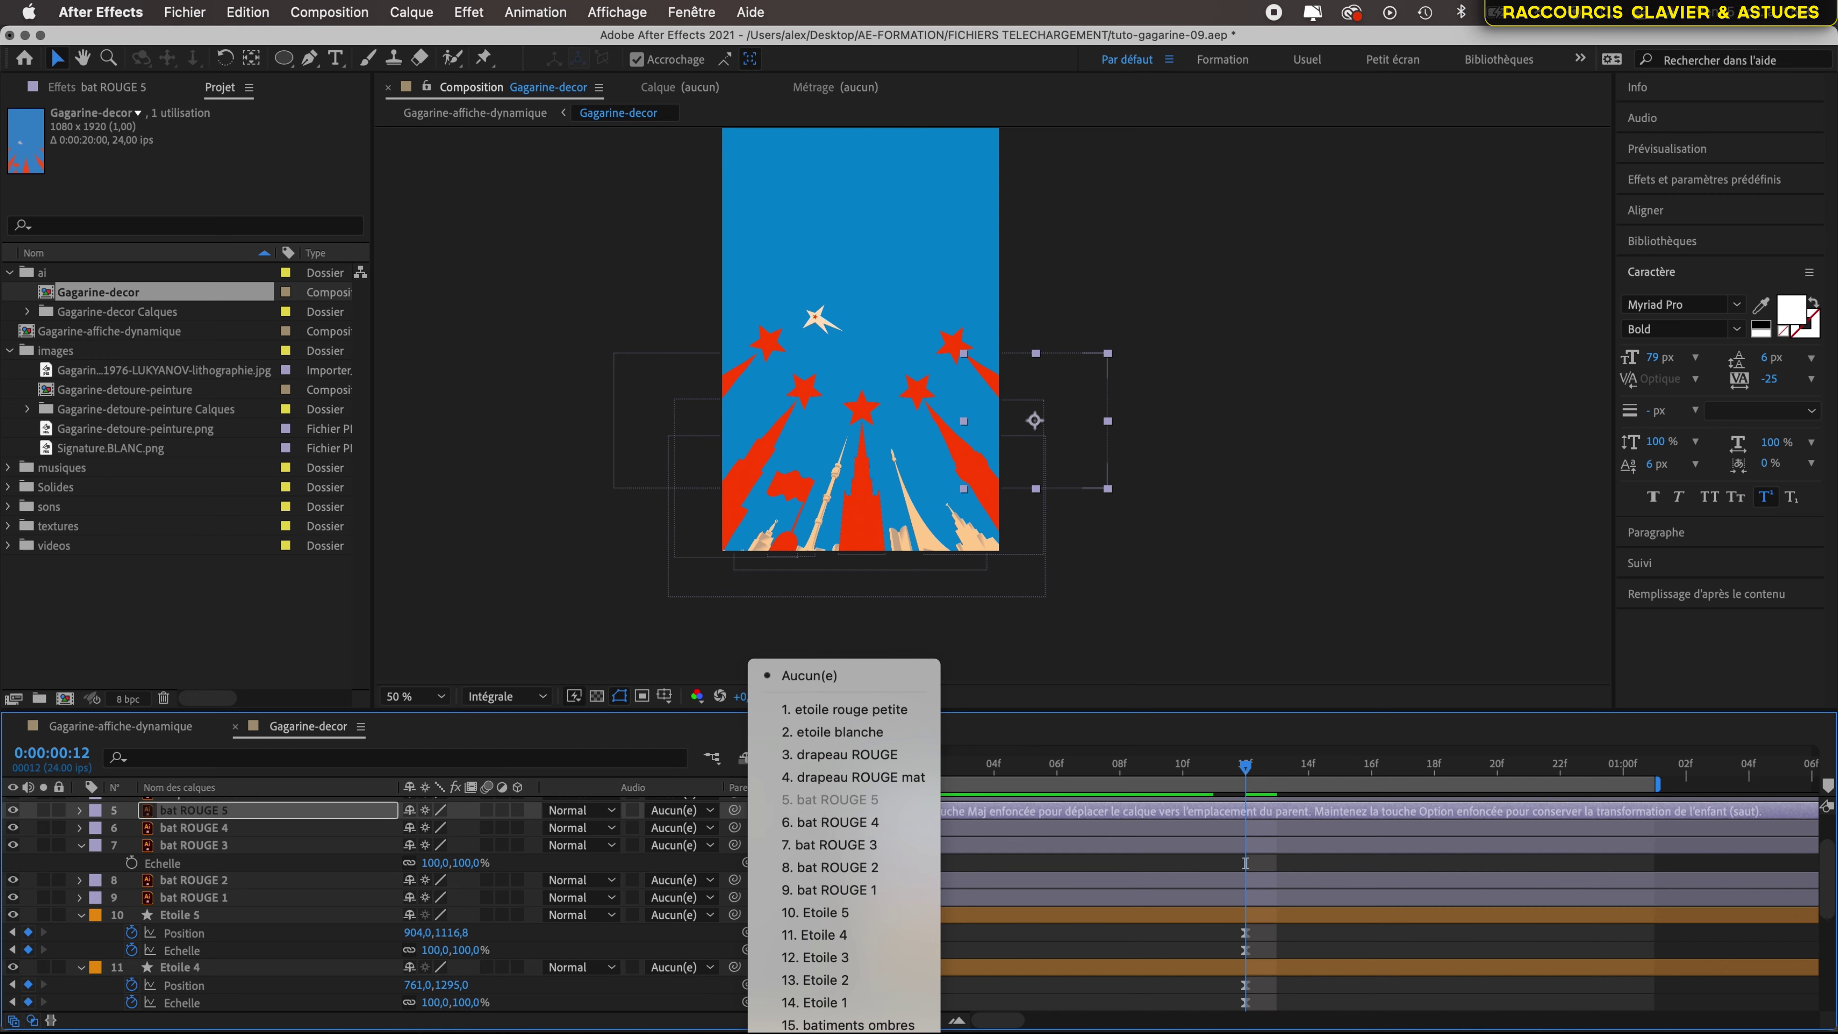
click(828, 913)
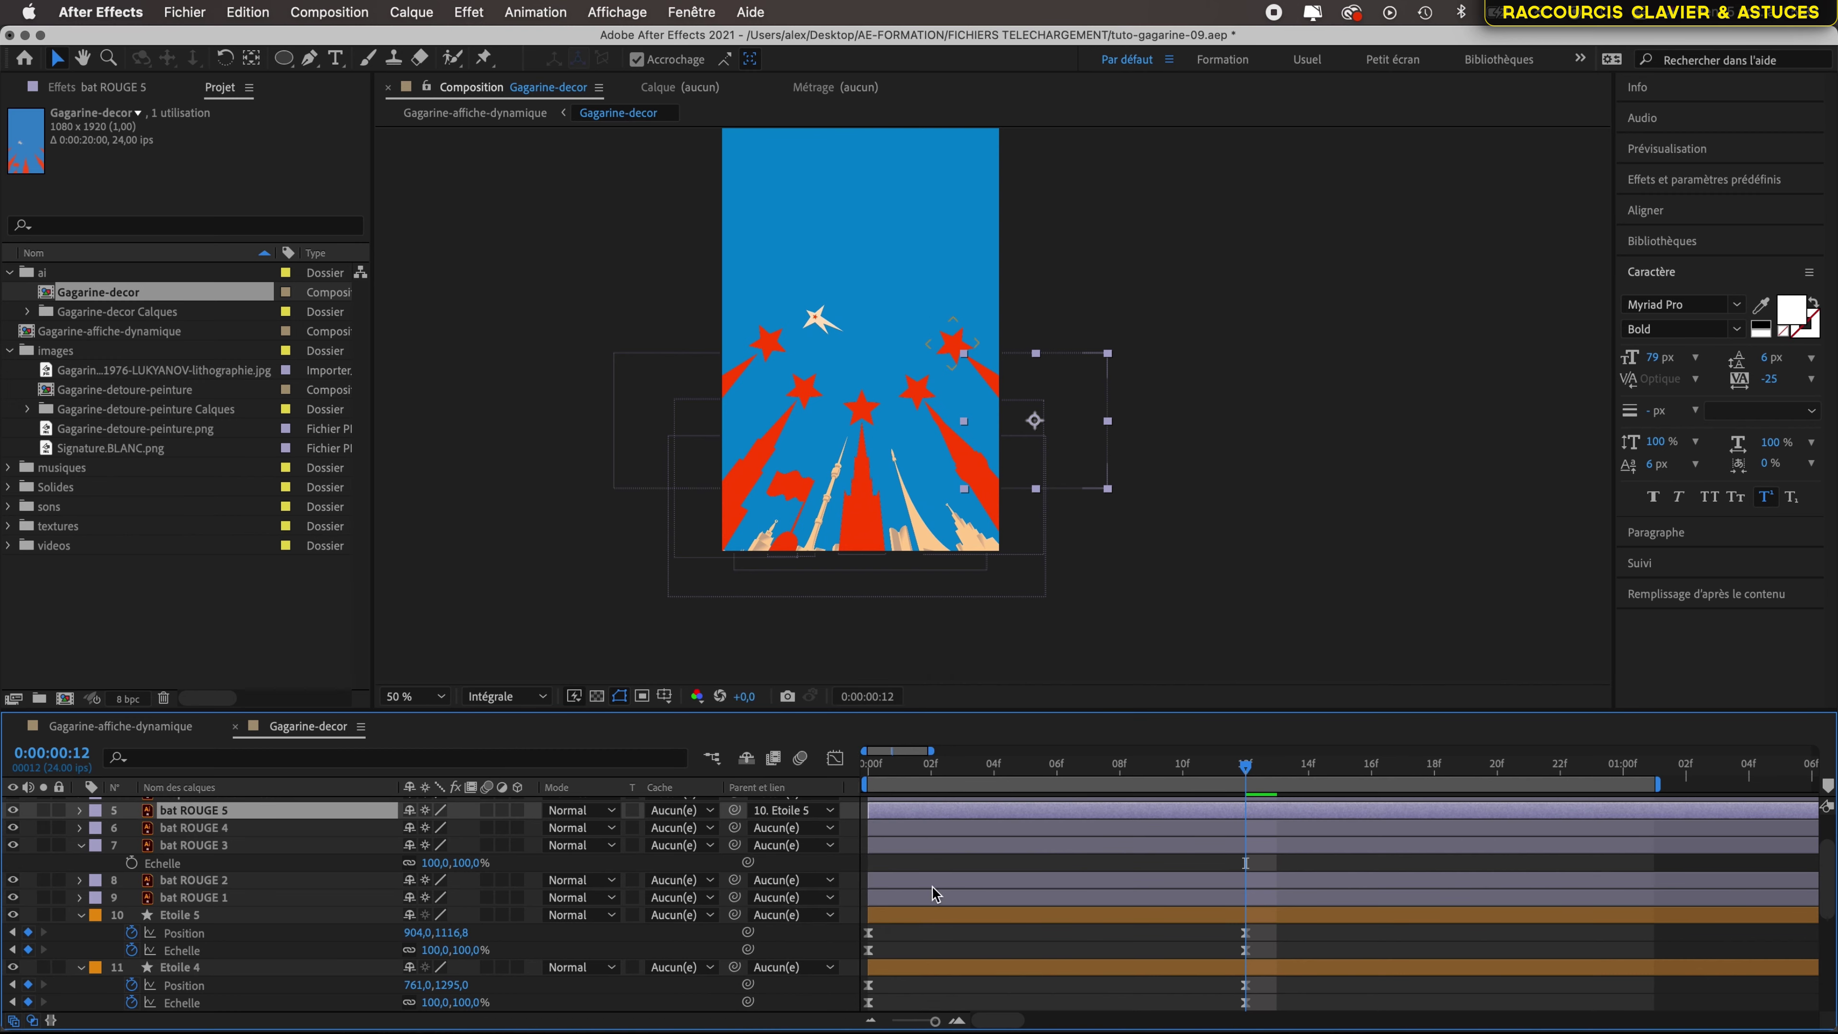
drag(1246, 771, 1241, 831)
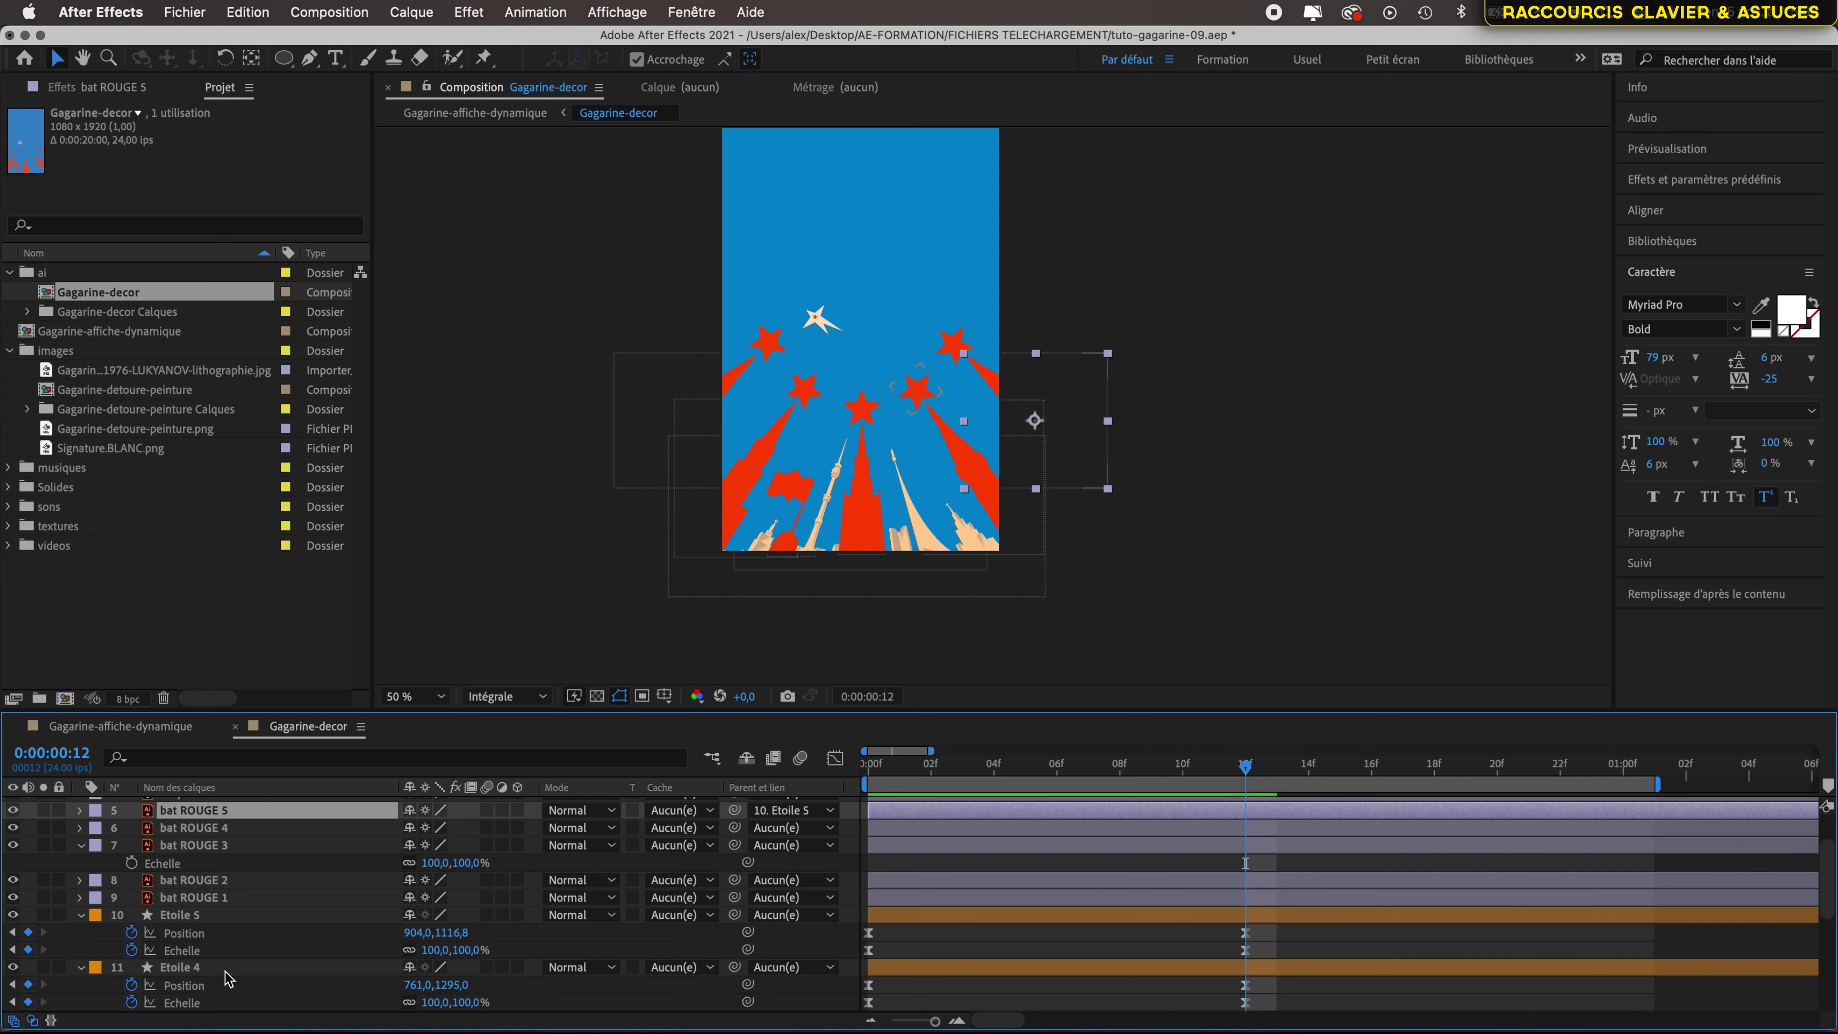
Parent bat ROUGE 4 to Etoile 4 and bat ROUGE 3 to Etoile 3 at 0:00:00:12
click(289, 824)
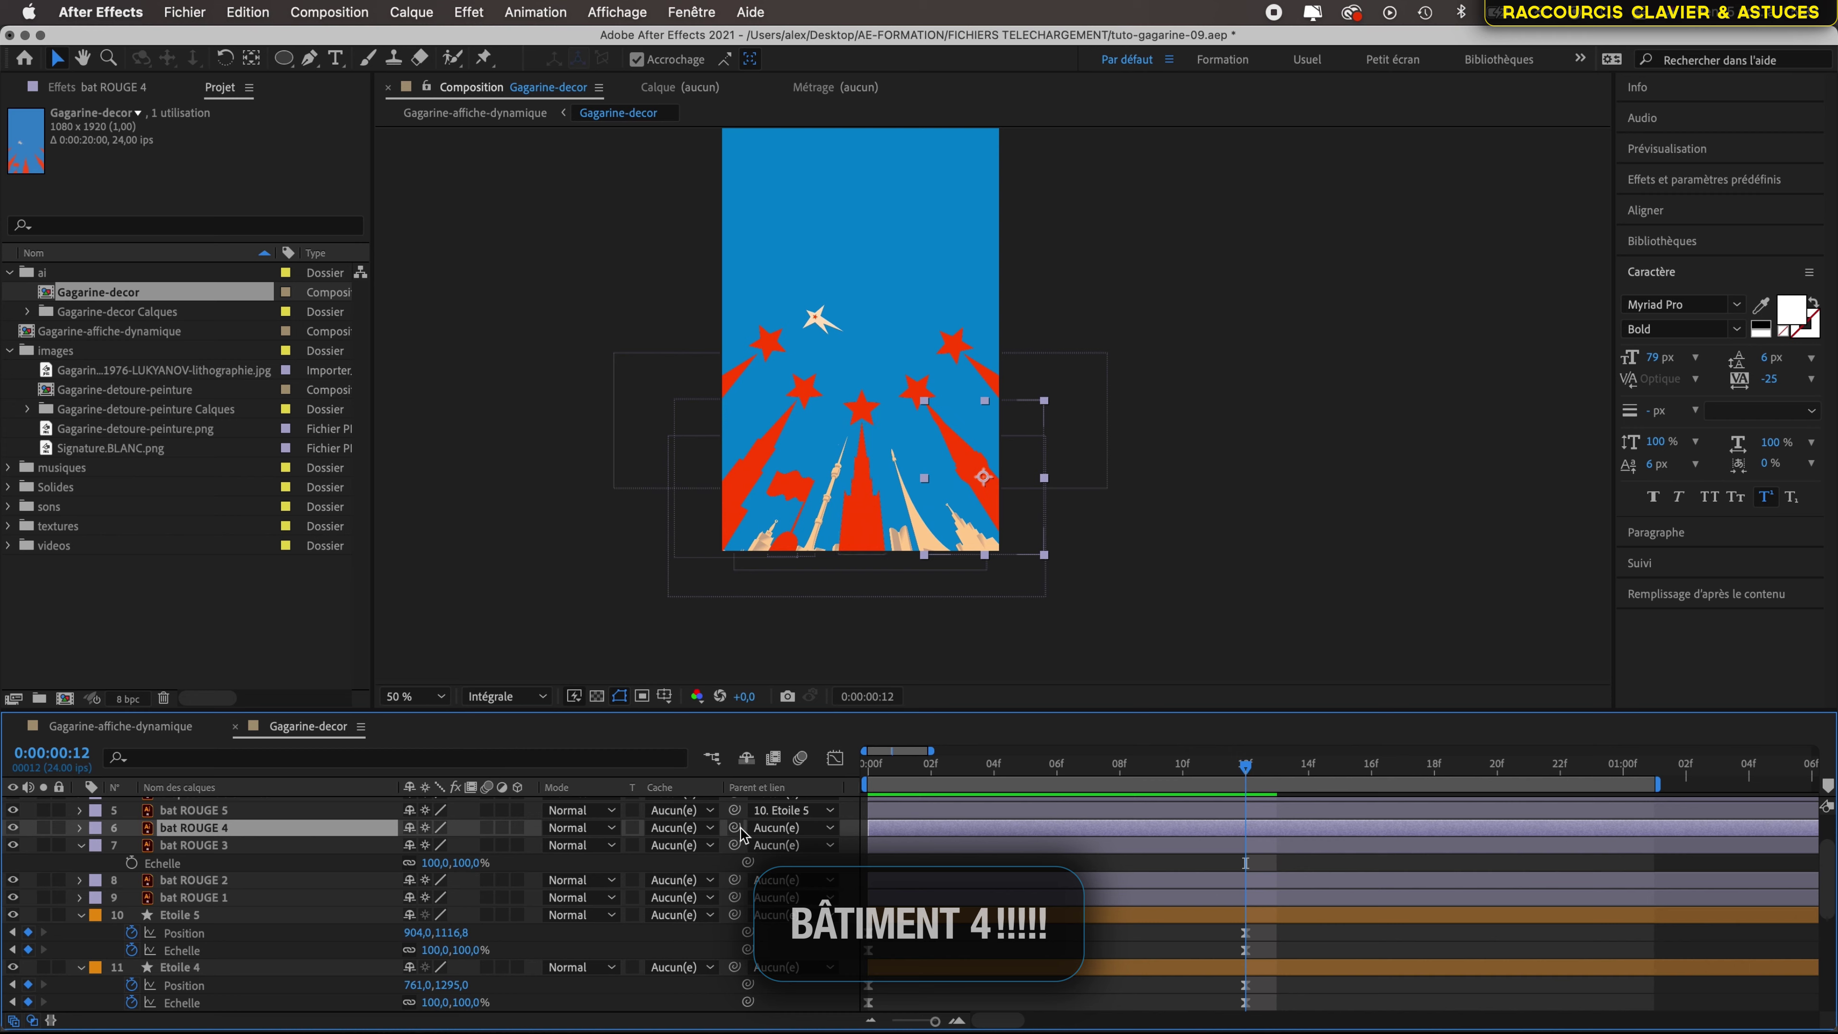
drag(736, 829, 346, 972)
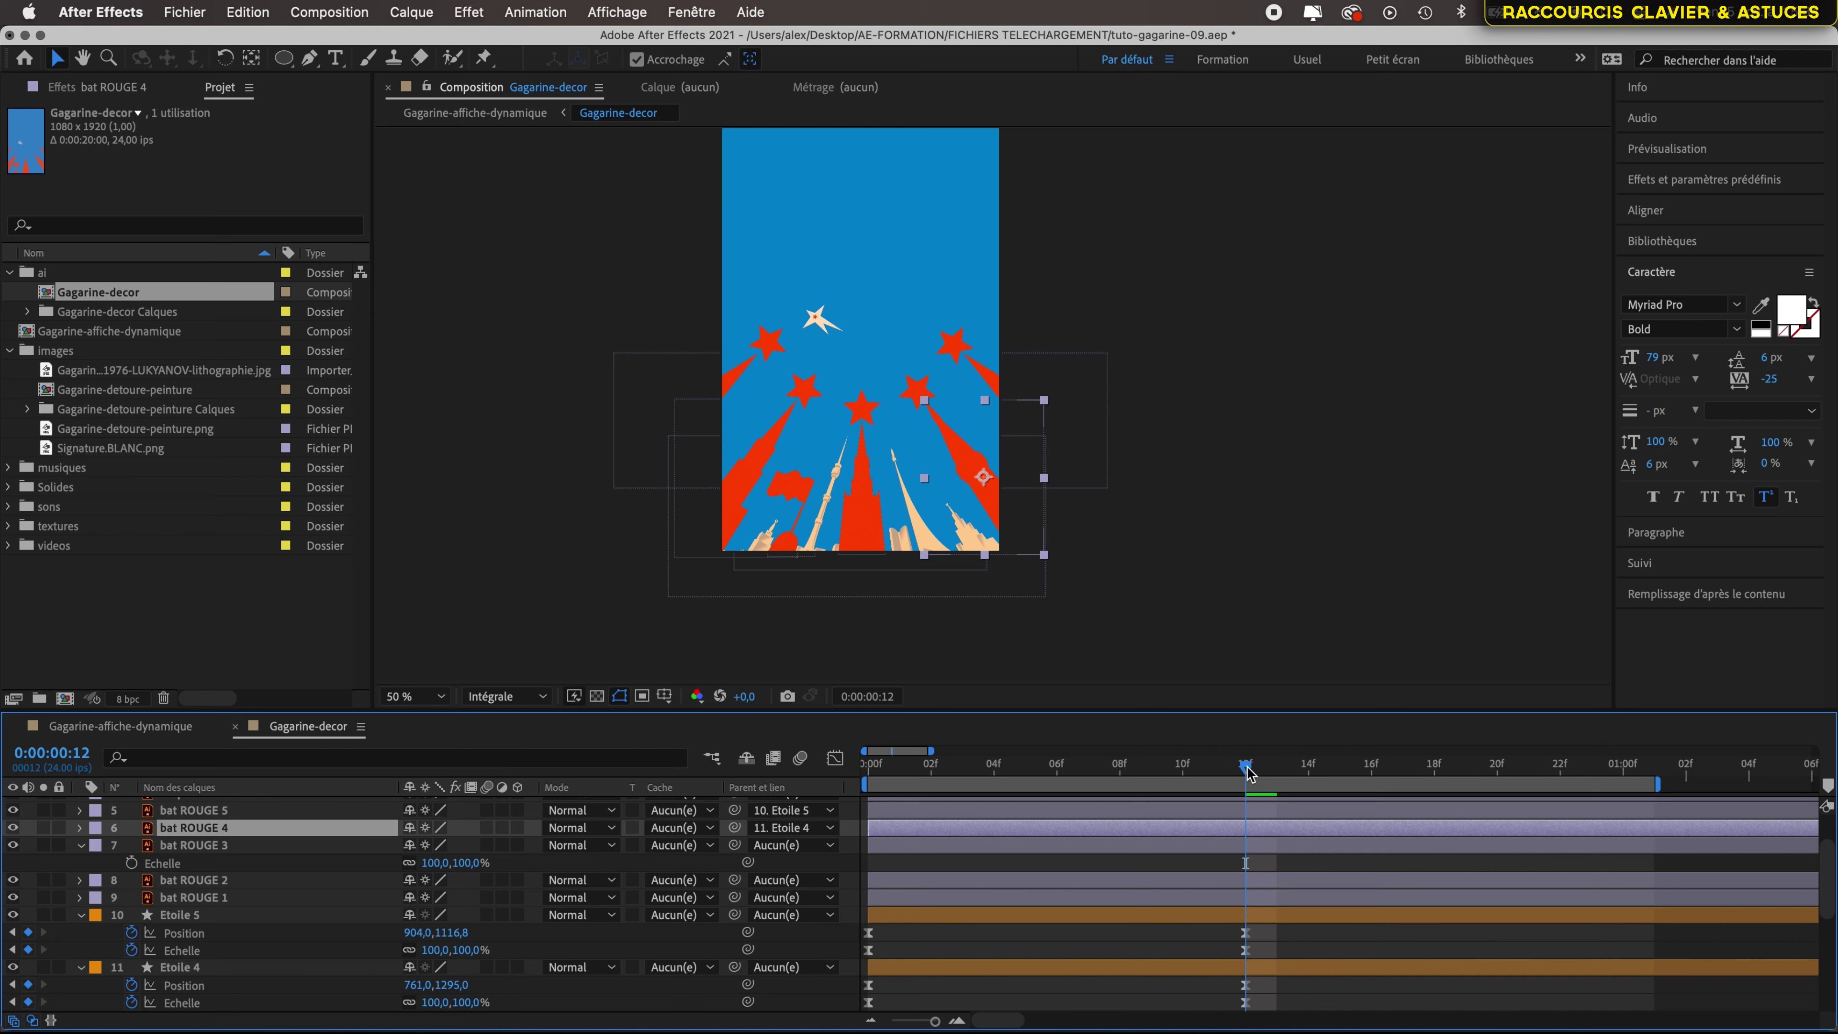
mouse_move(1246, 773)
mouse_down()
mouse_move(898, 764)
mouse_move(1245, 767)
mouse_move(941, 768)
mouse_move(1202, 768)
mouse_move(1246, 774)
mouse_move(1246, 793)
mouse_up()
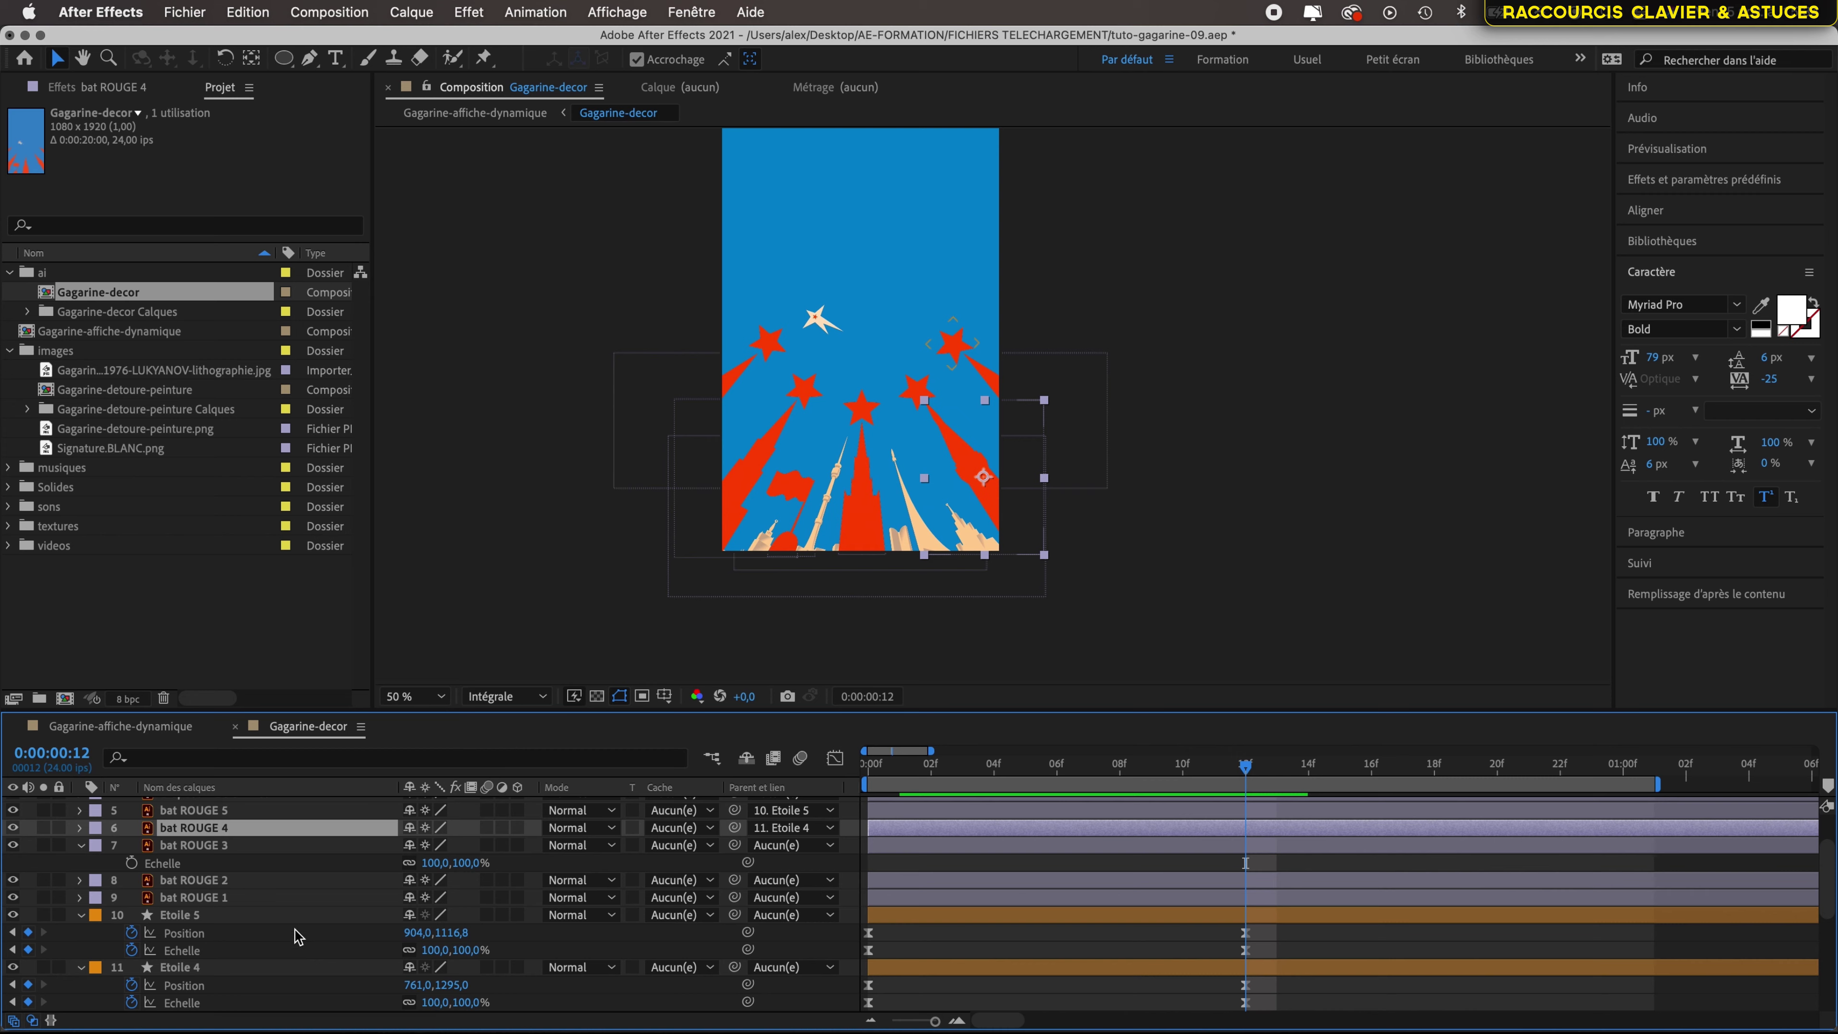
click(295, 846)
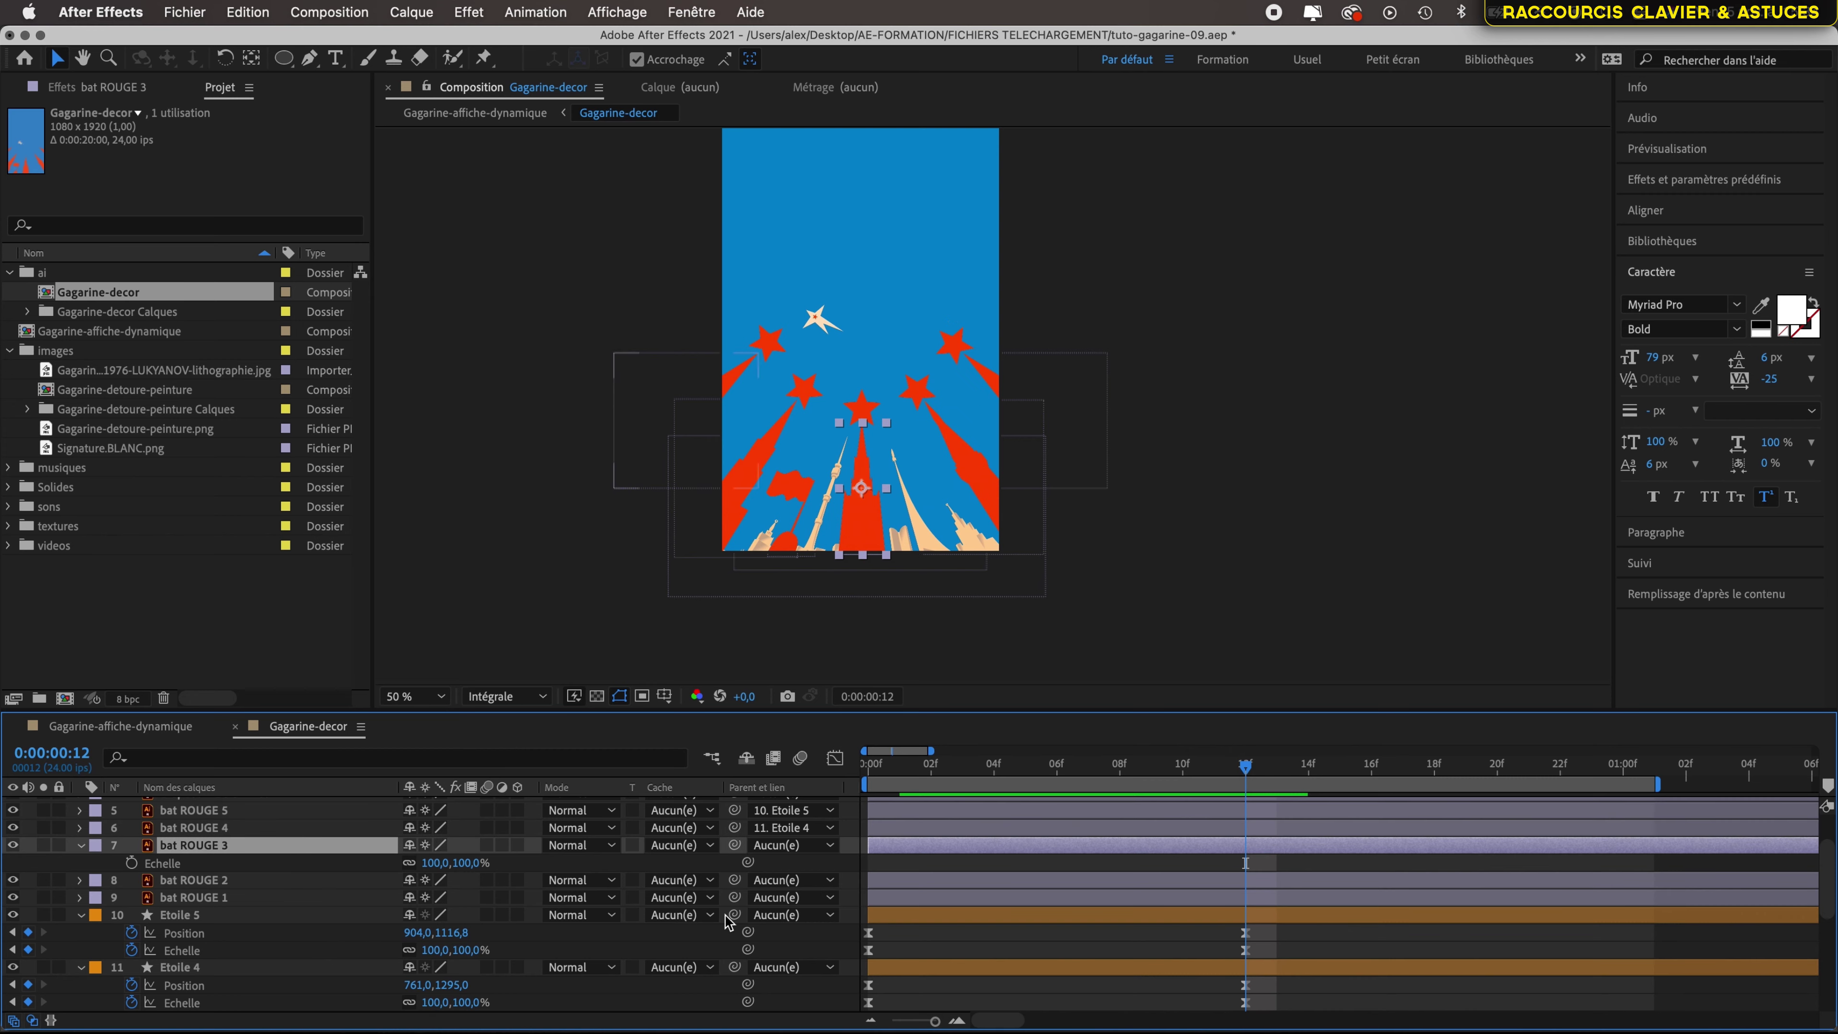
scroll(215, 934, down, 2)
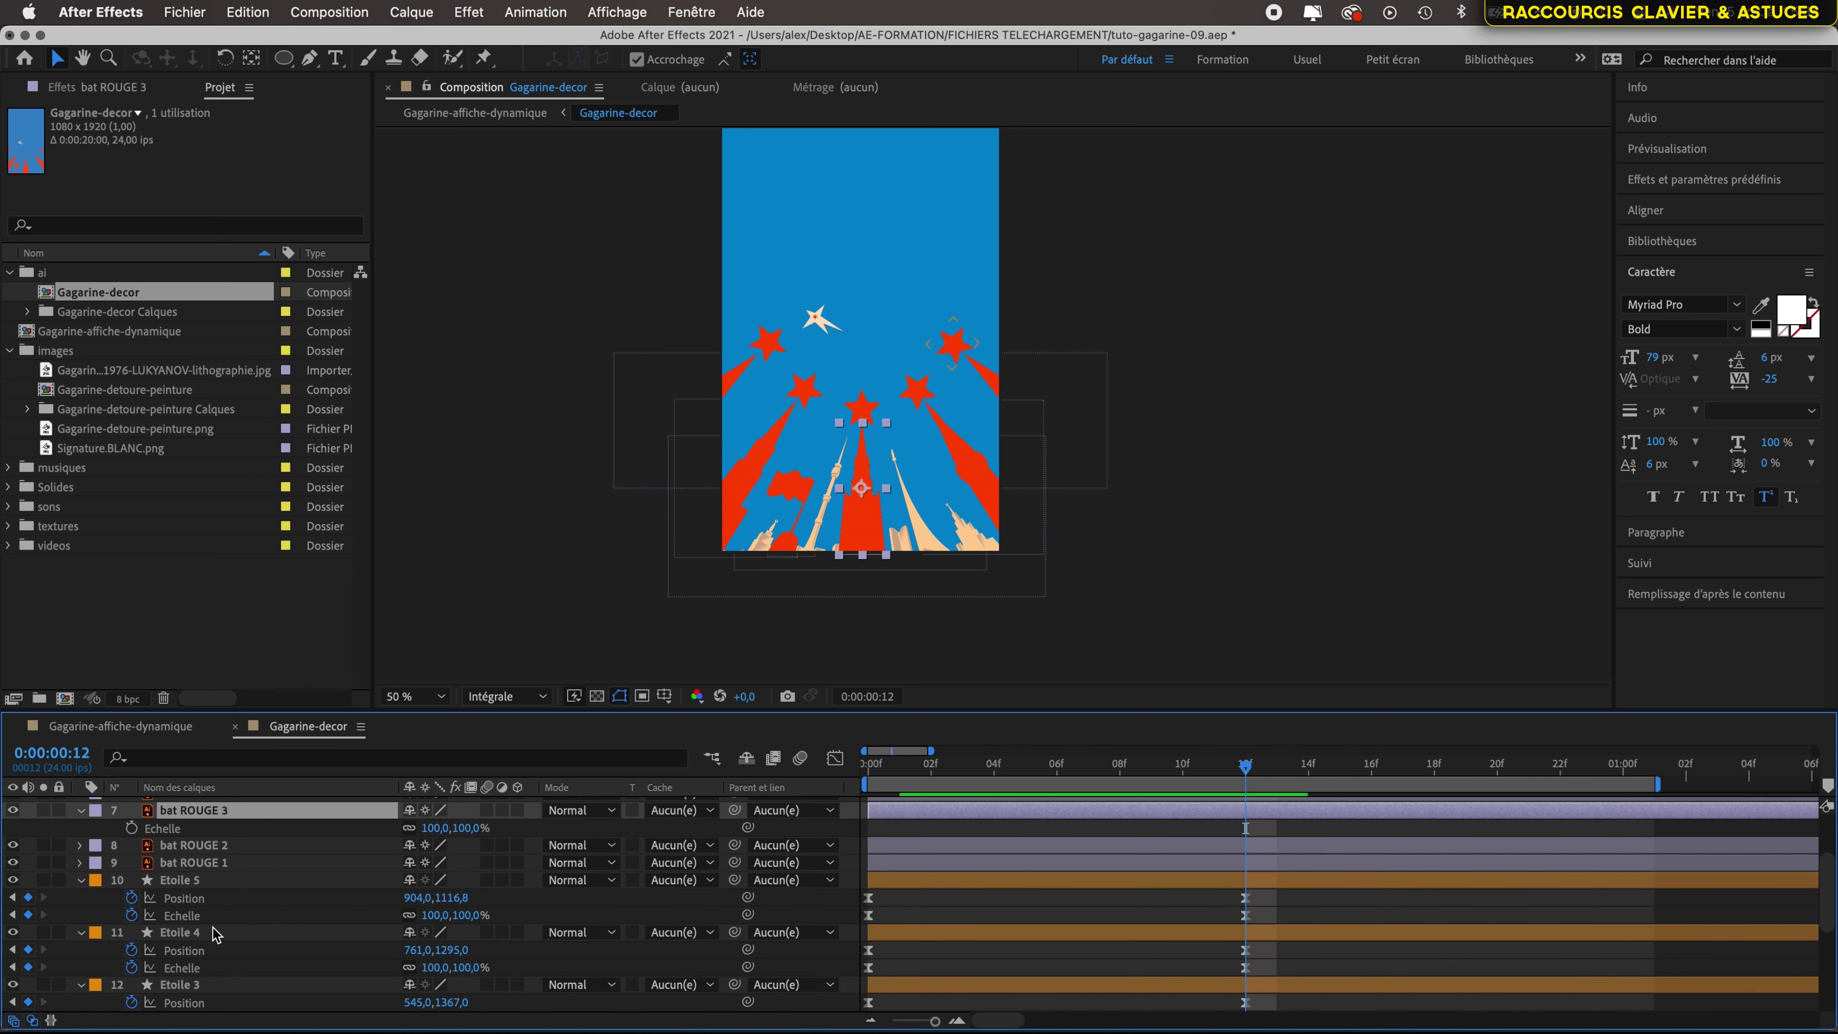
drag(734, 815, 317, 993)
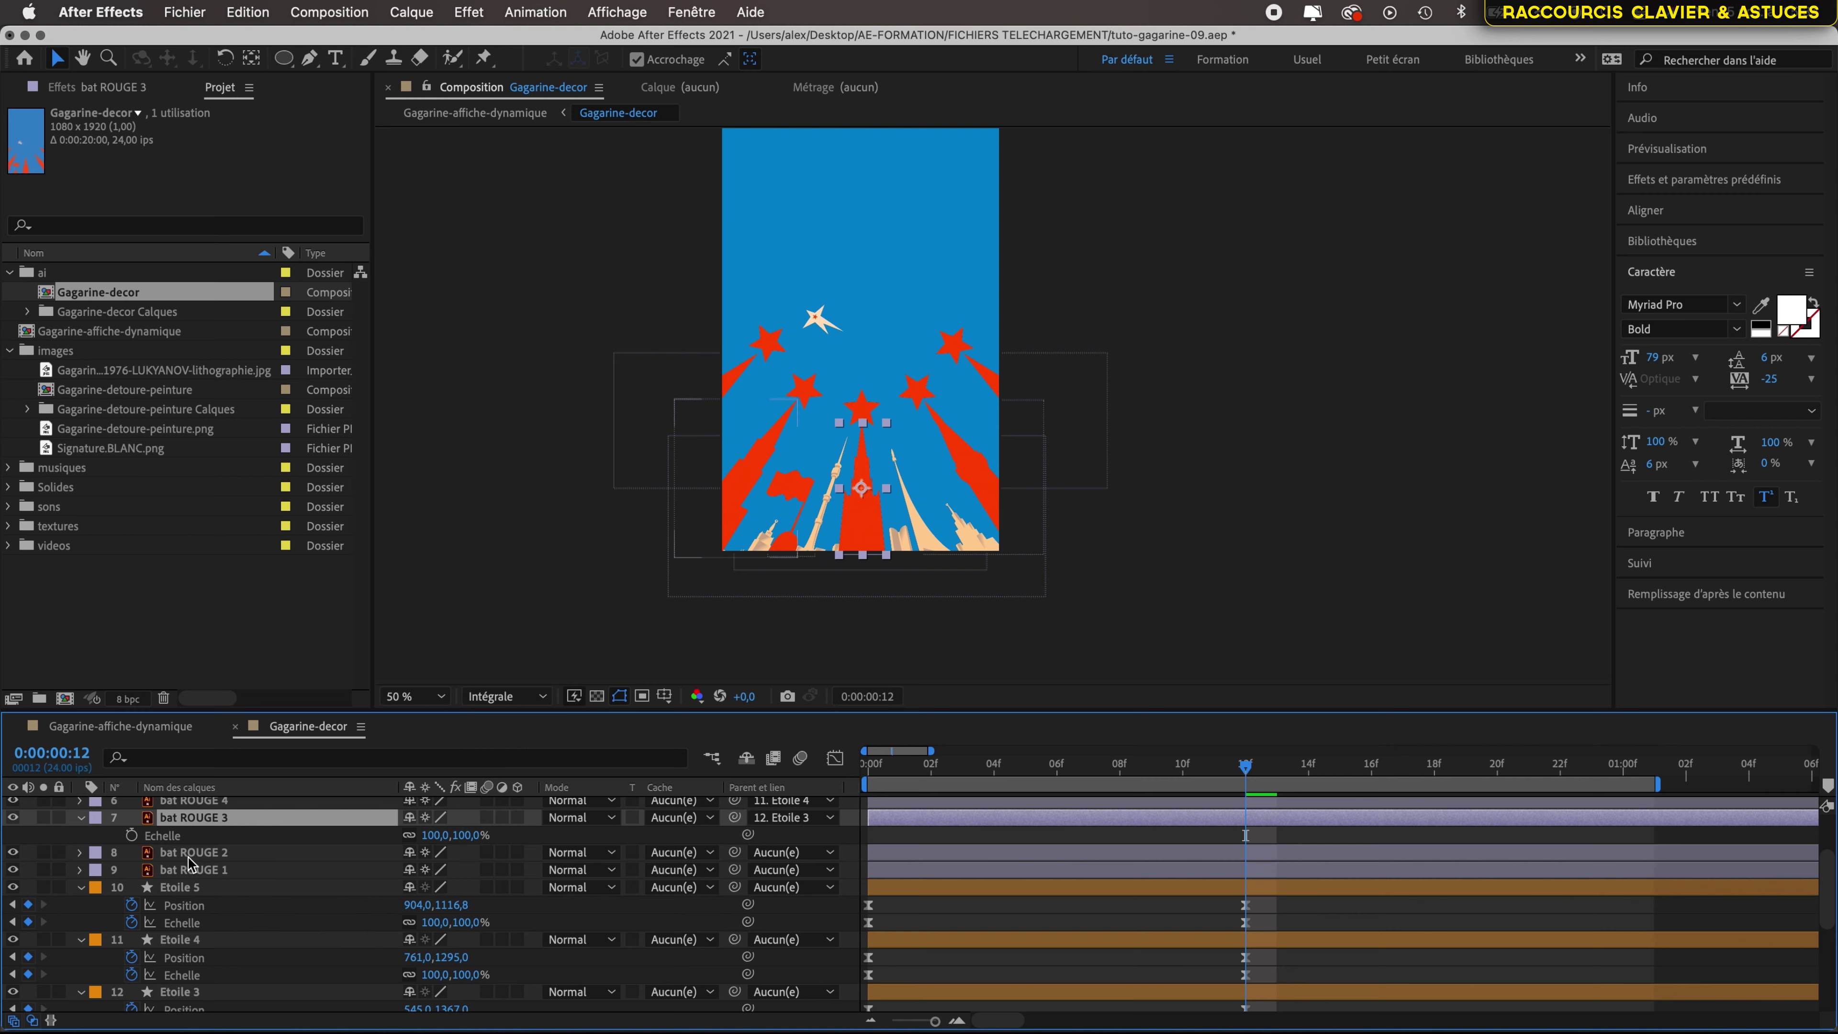
Parent bat ROUGE 2 to Etoile 2 and bat ROUGE 1 to Etoile 1
click(218, 853)
click(810, 853)
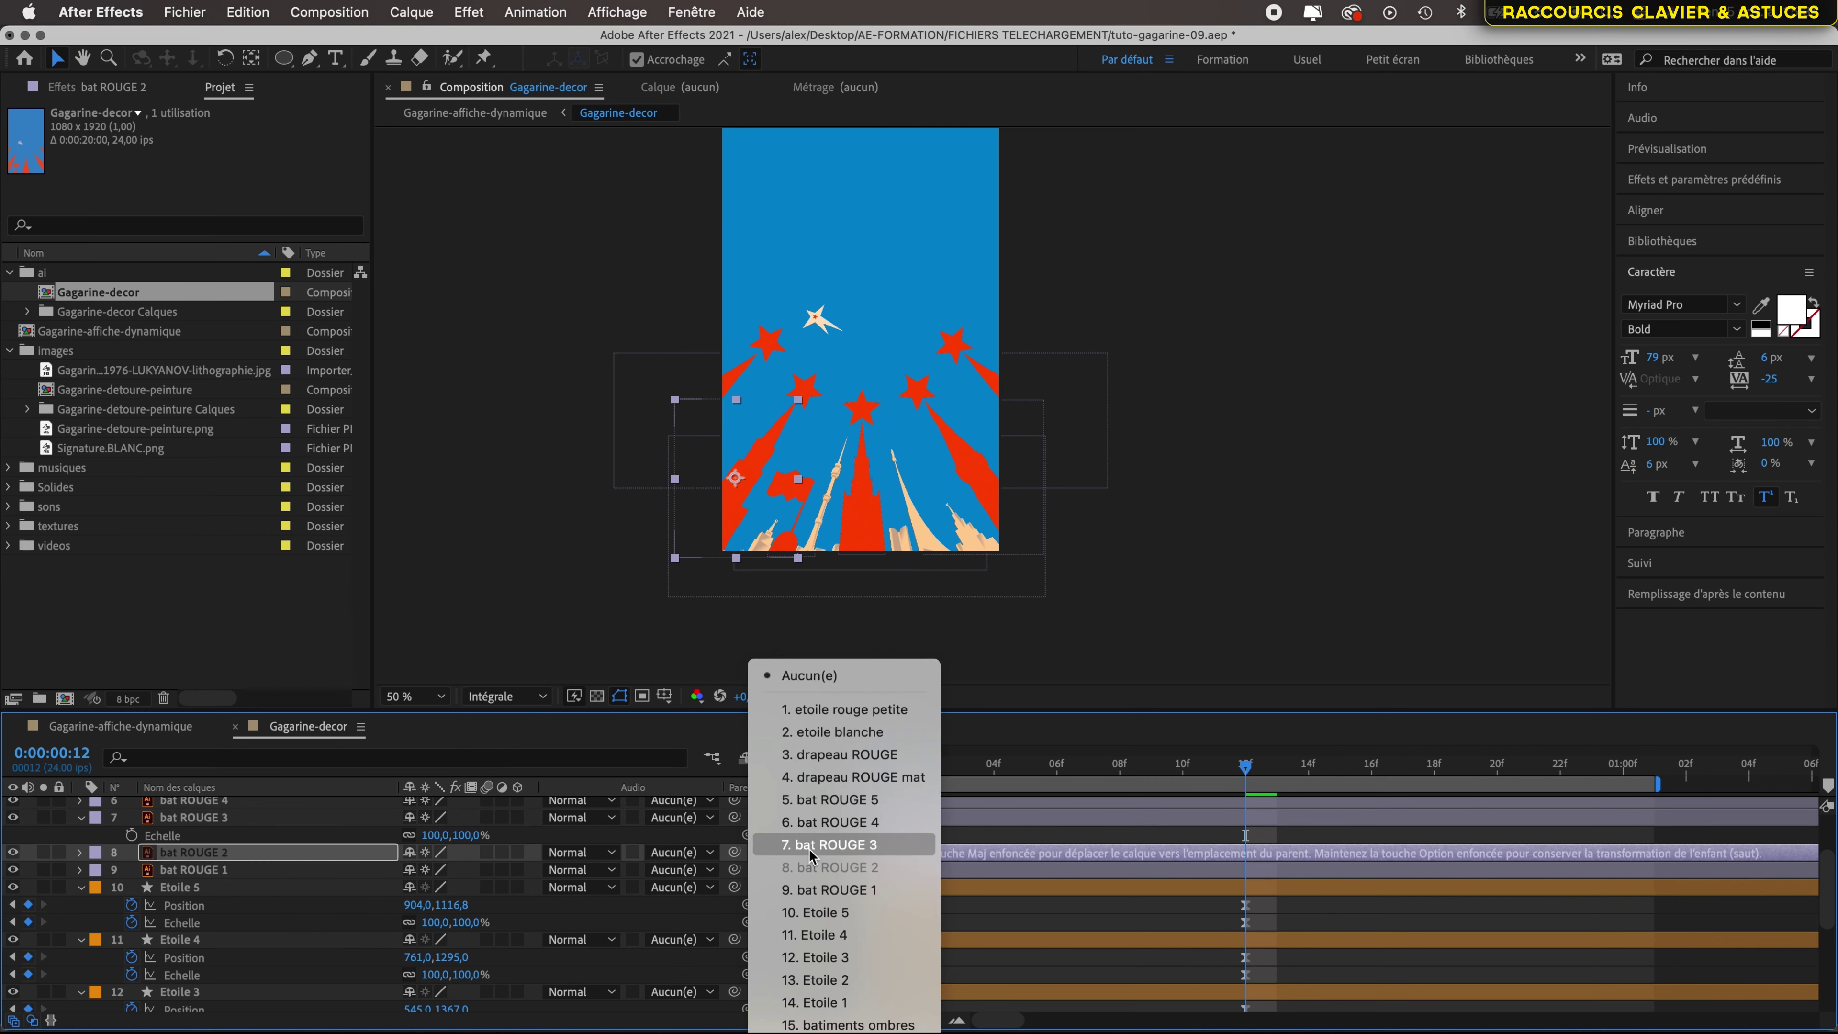
click(814, 980)
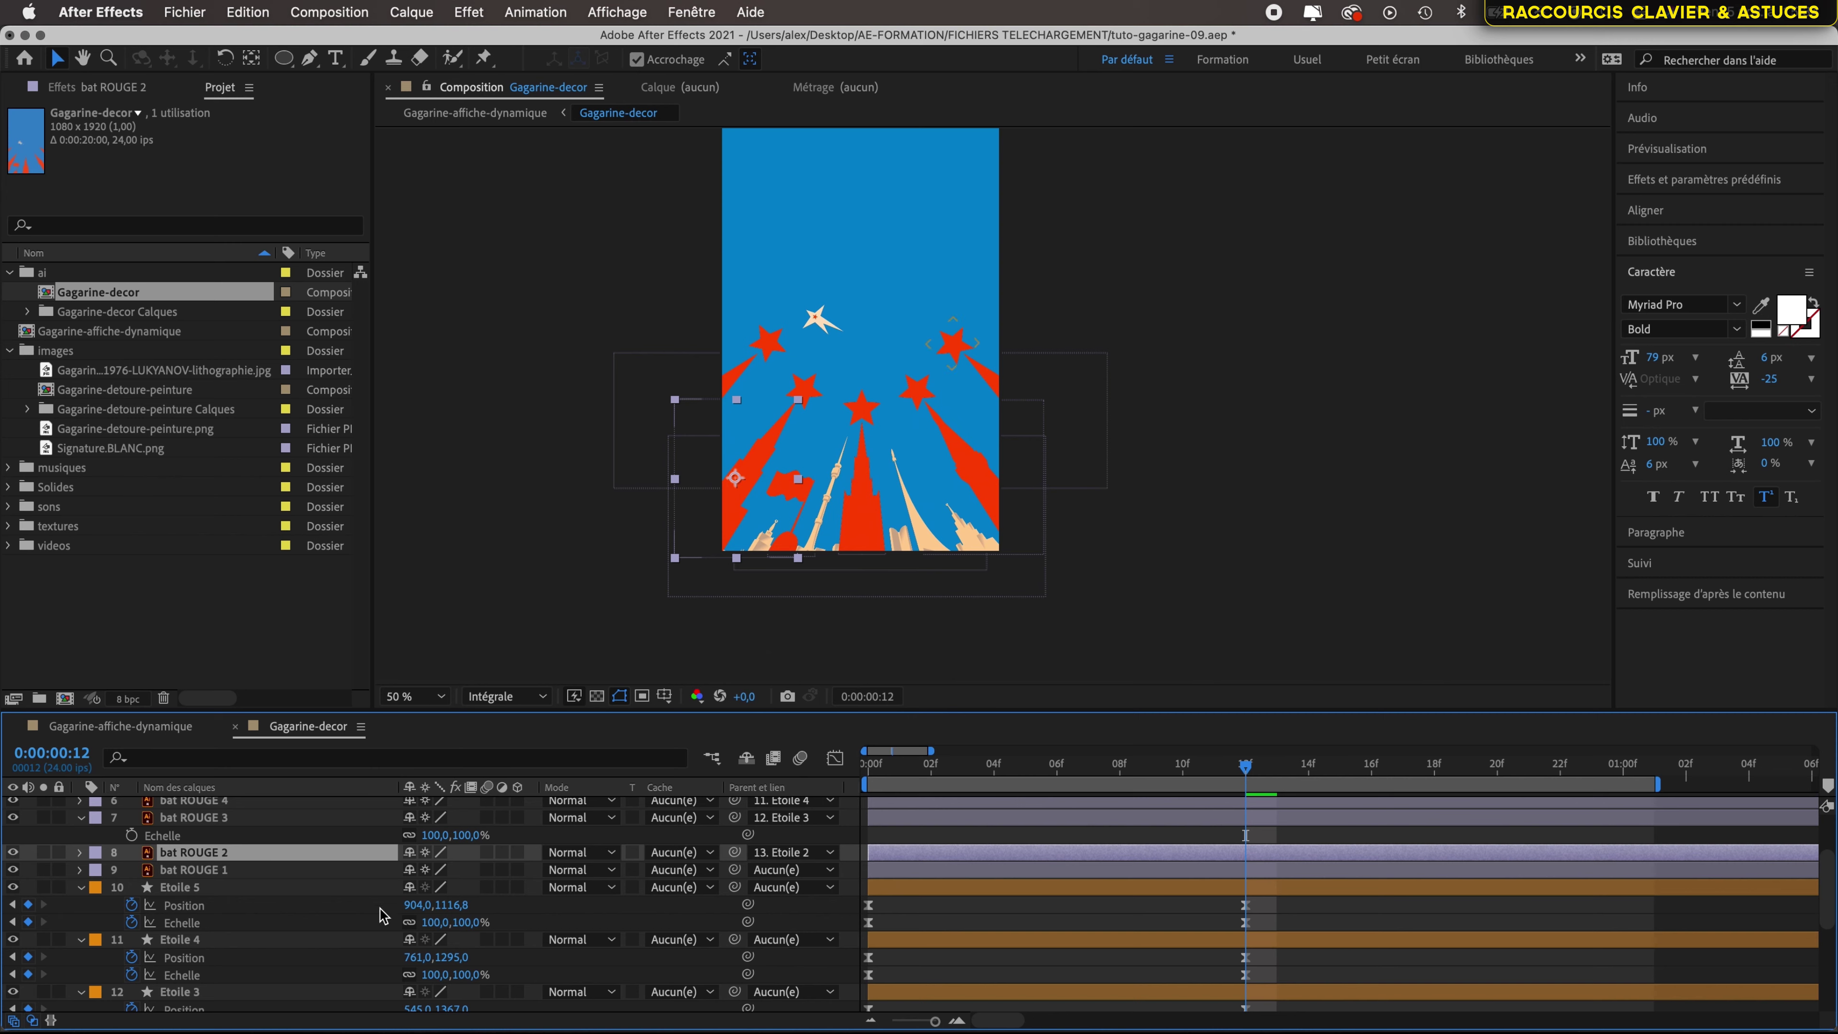
click(310, 870)
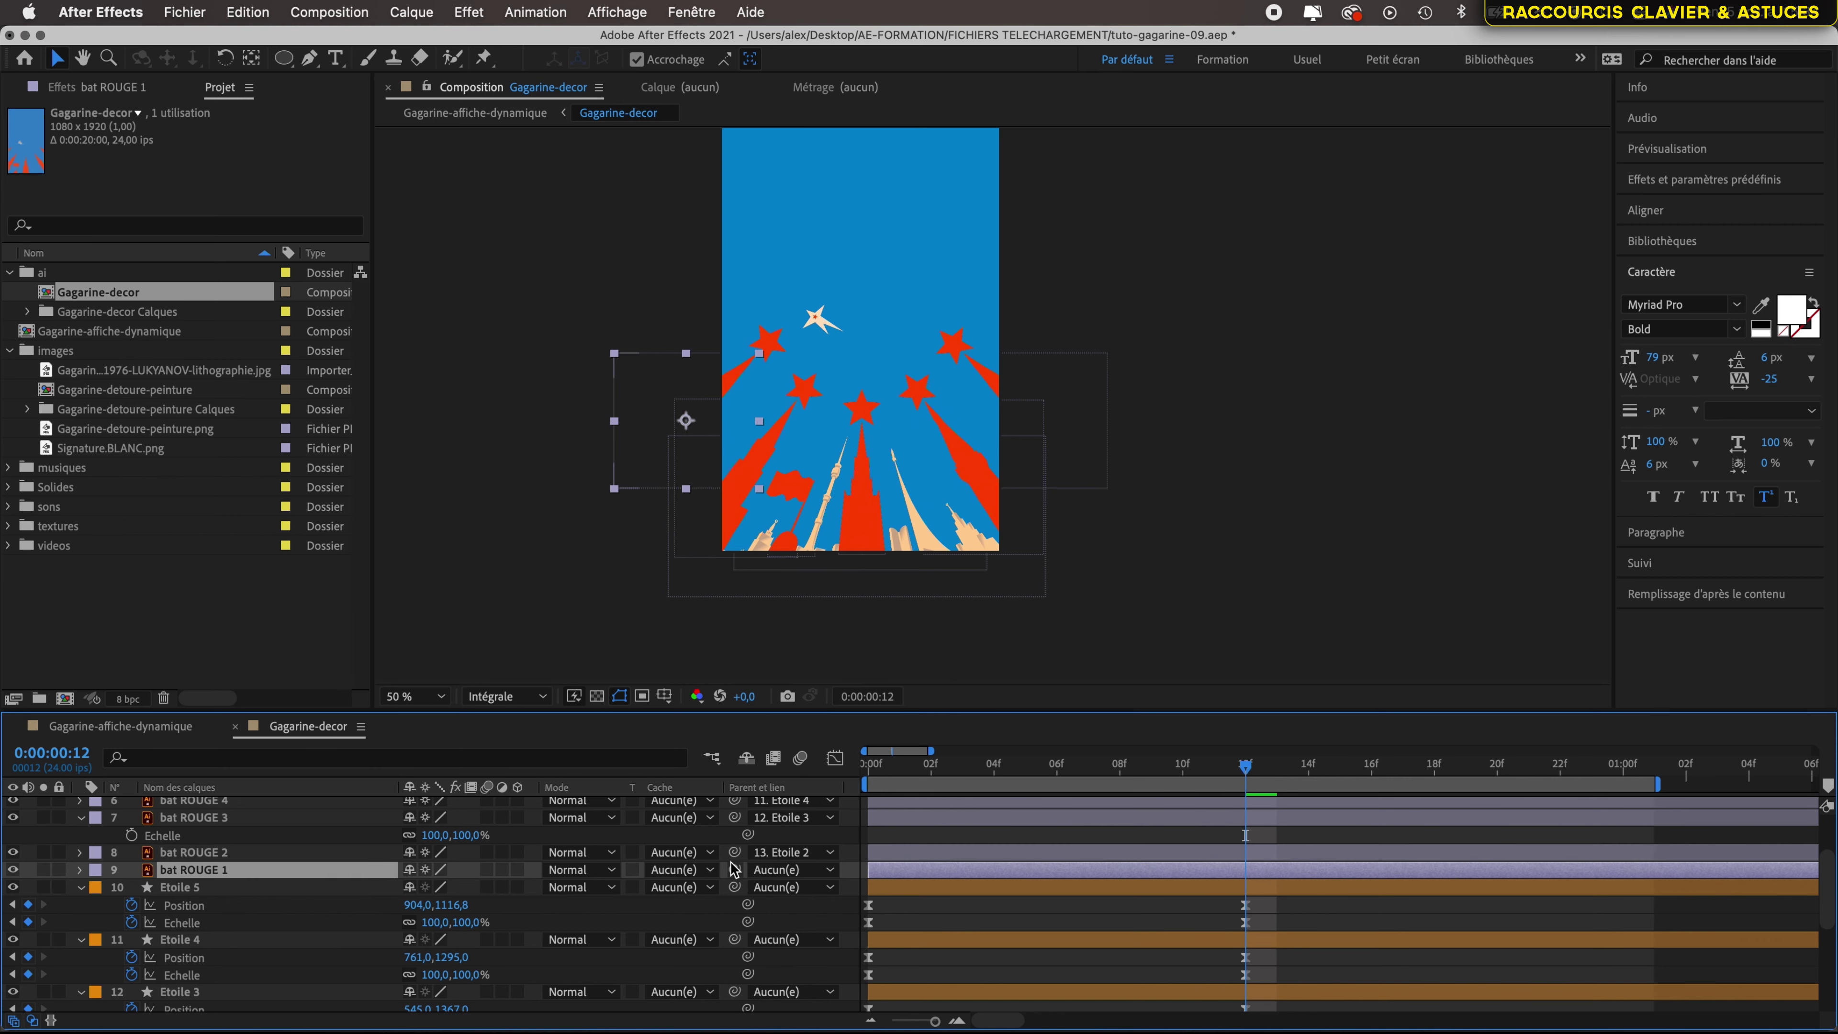
click(781, 870)
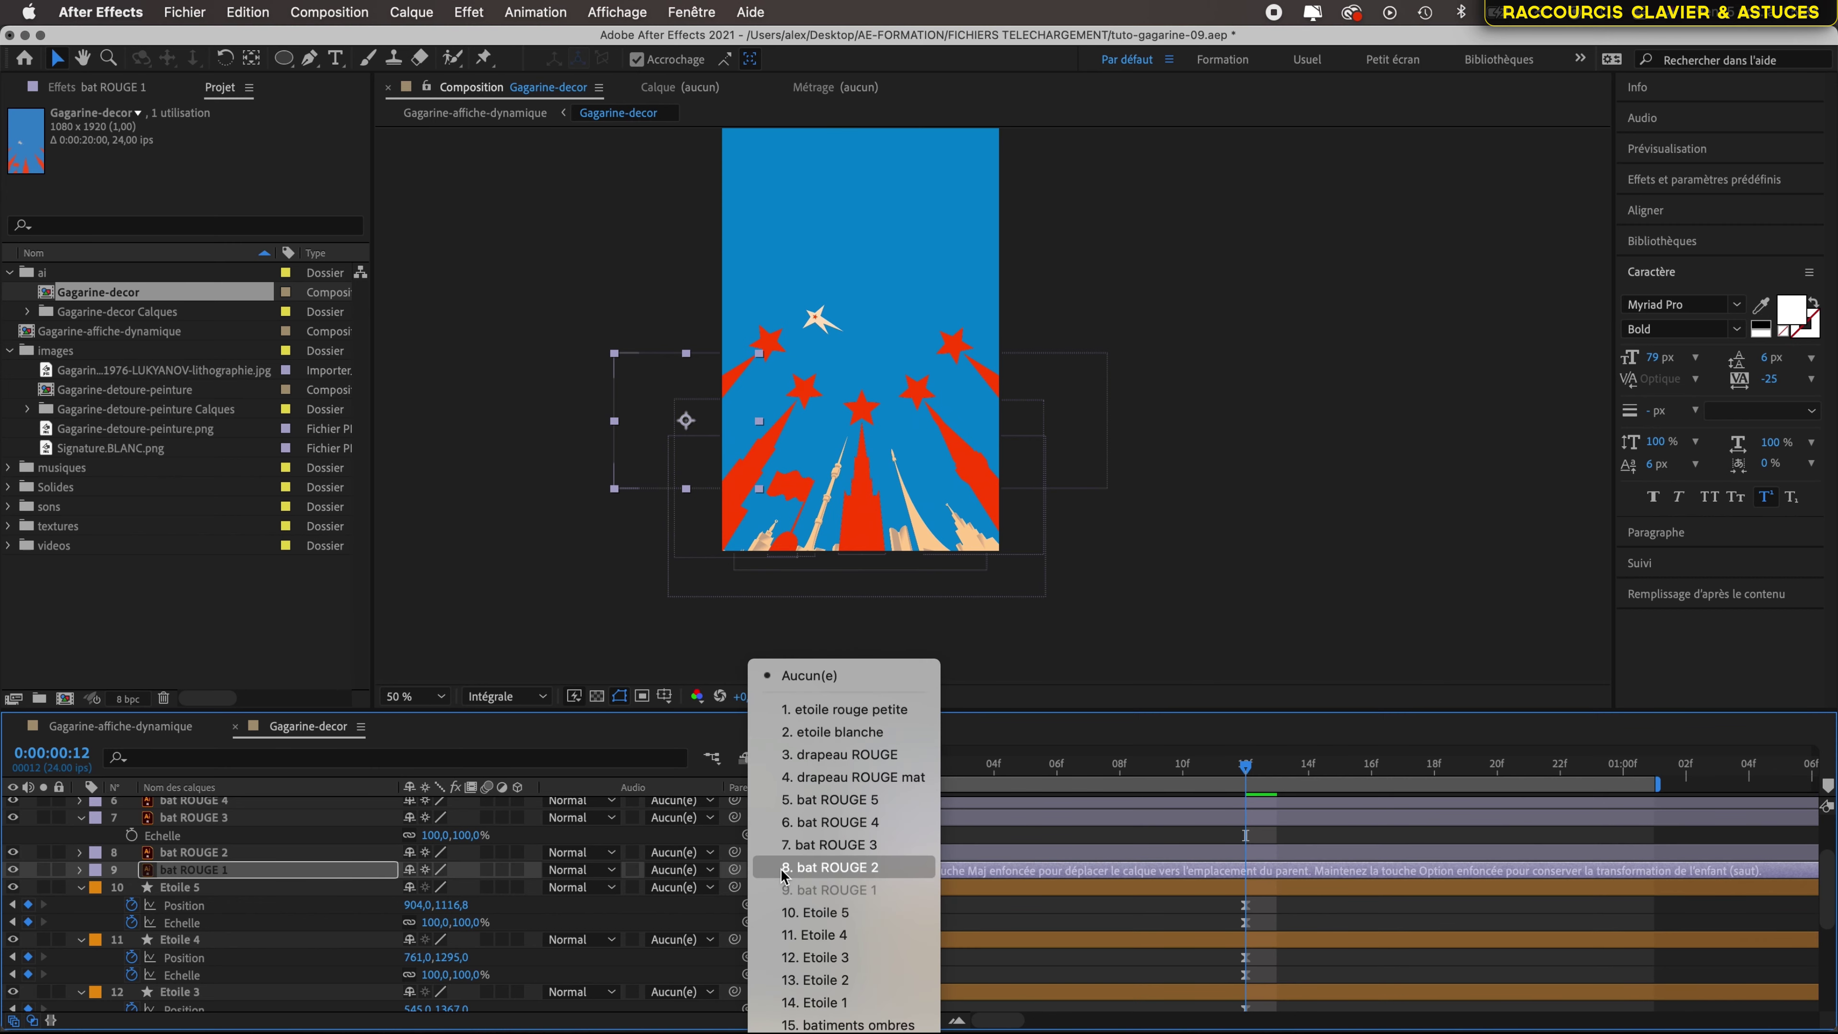
click(810, 1002)
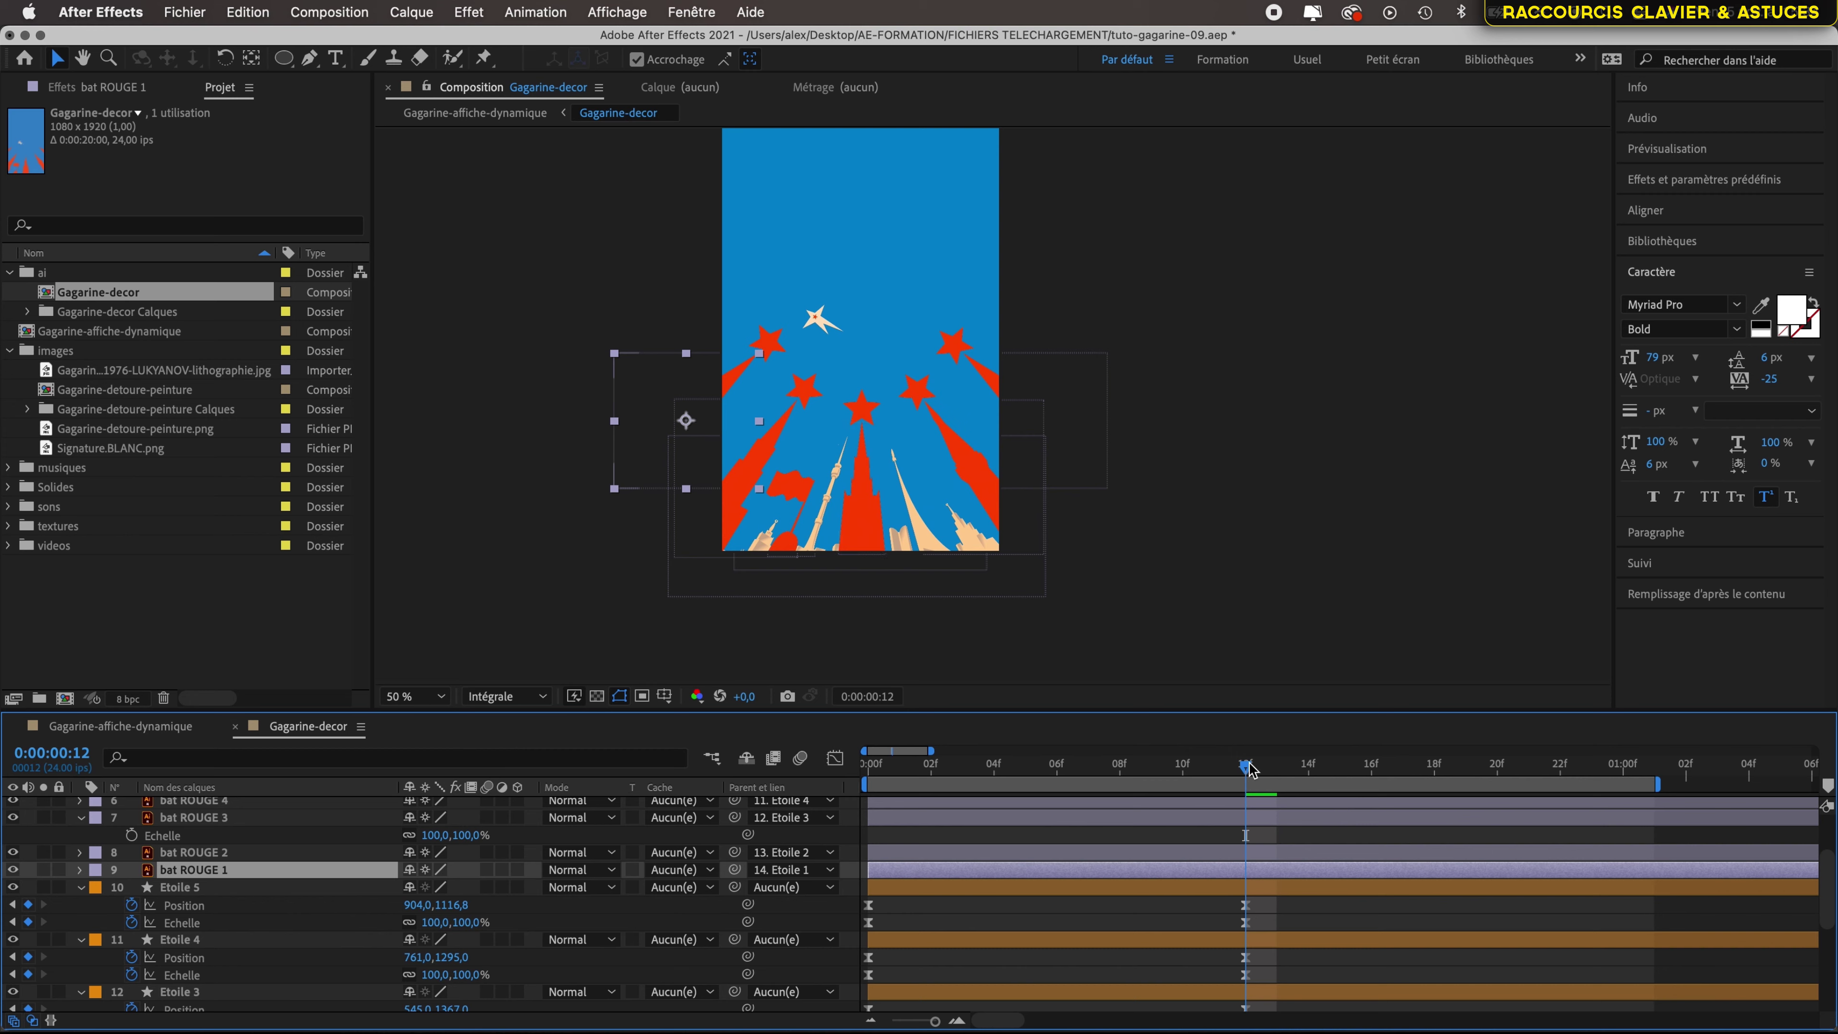
Preview the linked stars and red buildings from the first frame, then scrub to 0:00:00:12
mouse_move(1249, 769)
mouse_down()
mouse_move(934, 764)
mouse_move(1278, 779)
mouse_move(845, 798)
mouse_move(1108, 800)
mouse_move(1223, 826)
mouse_move(887, 818)
mouse_move(1231, 825)
mouse_move(873, 853)
mouse_move(1250, 811)
mouse_move(852, 827)
mouse_up()
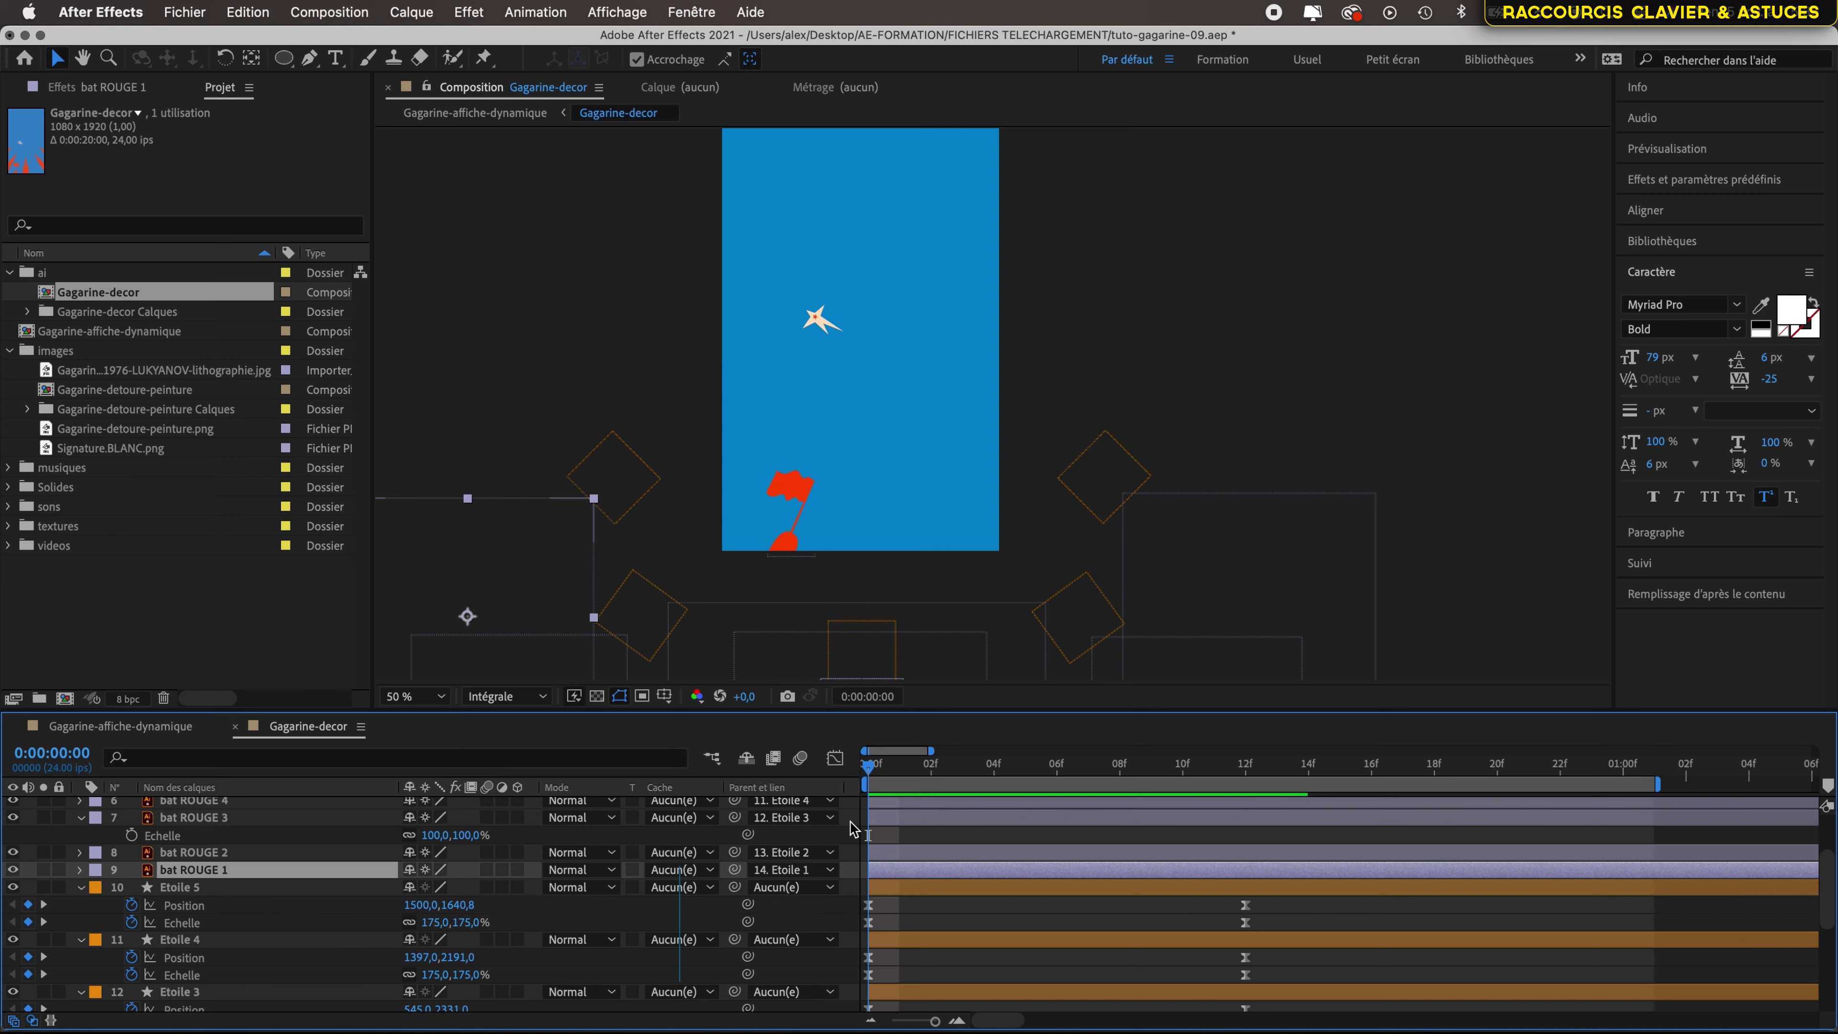
key(space)
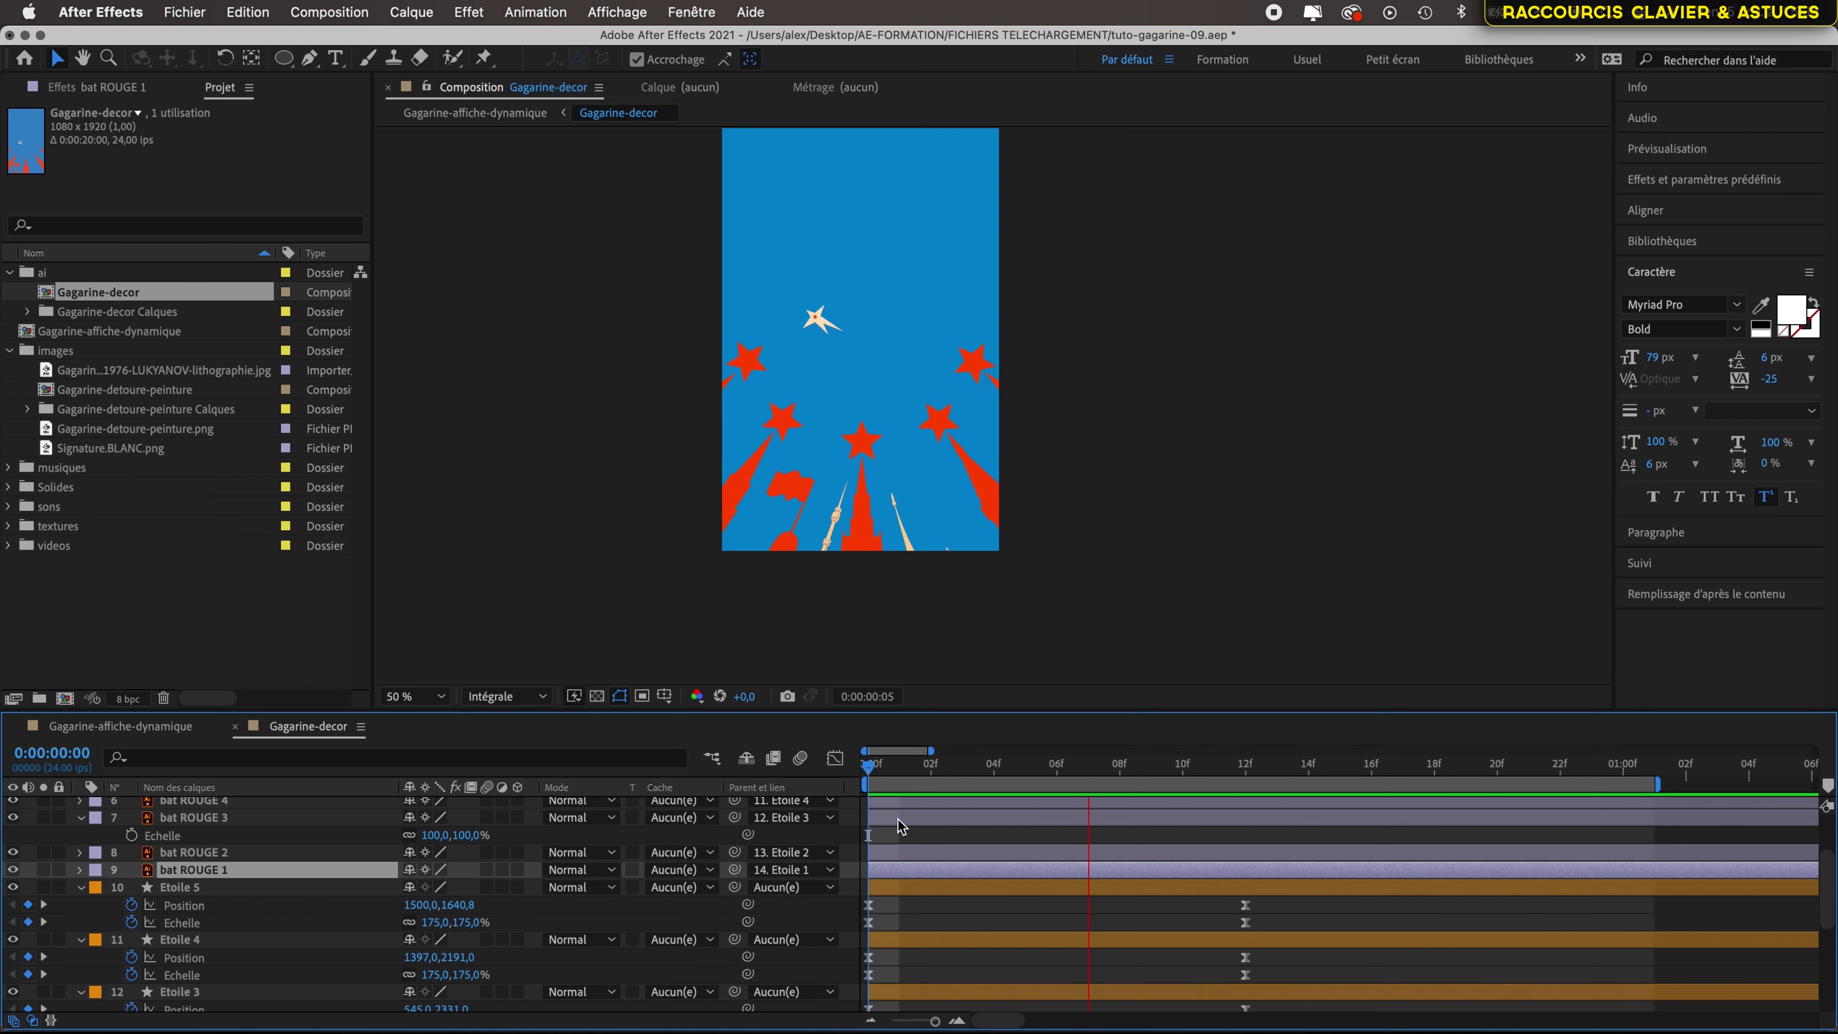
drag(869, 765, 1261, 849)
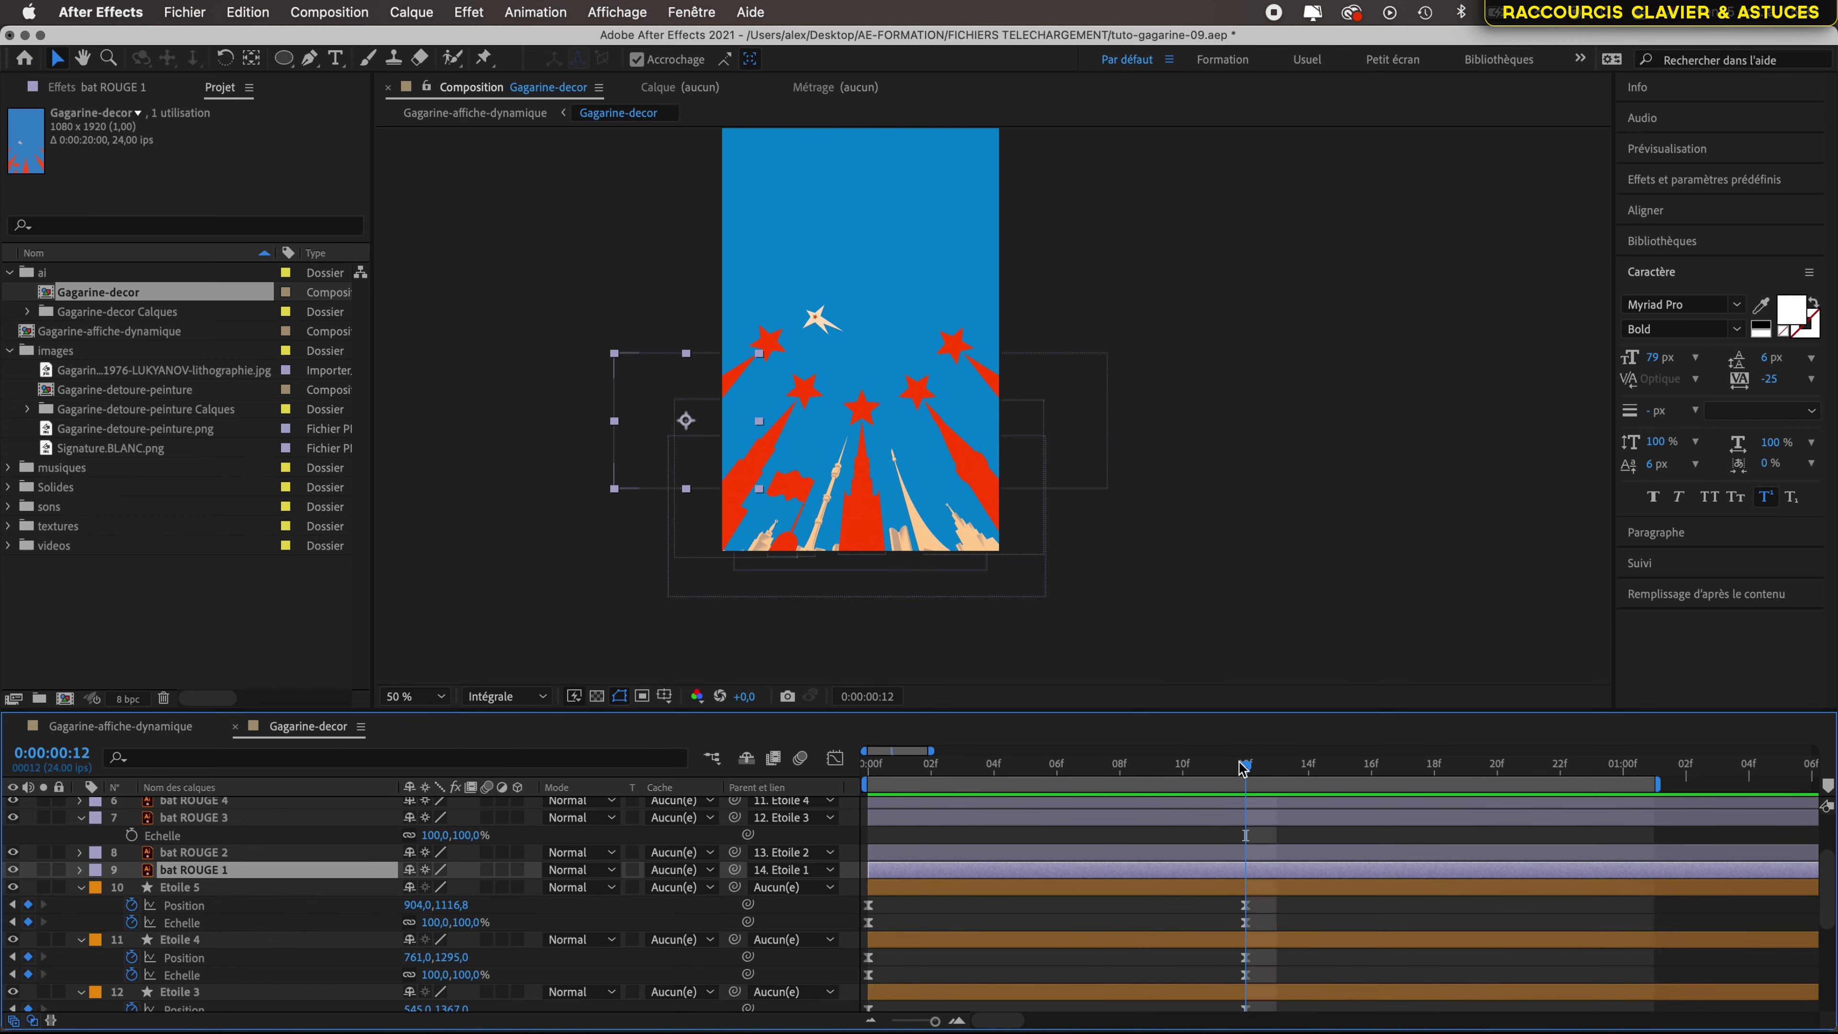
Move the final Position and Echelle keyframes of all five Etoile layers to 0:00:01:00 and preview the animation
drag(1243, 768, 1623, 765)
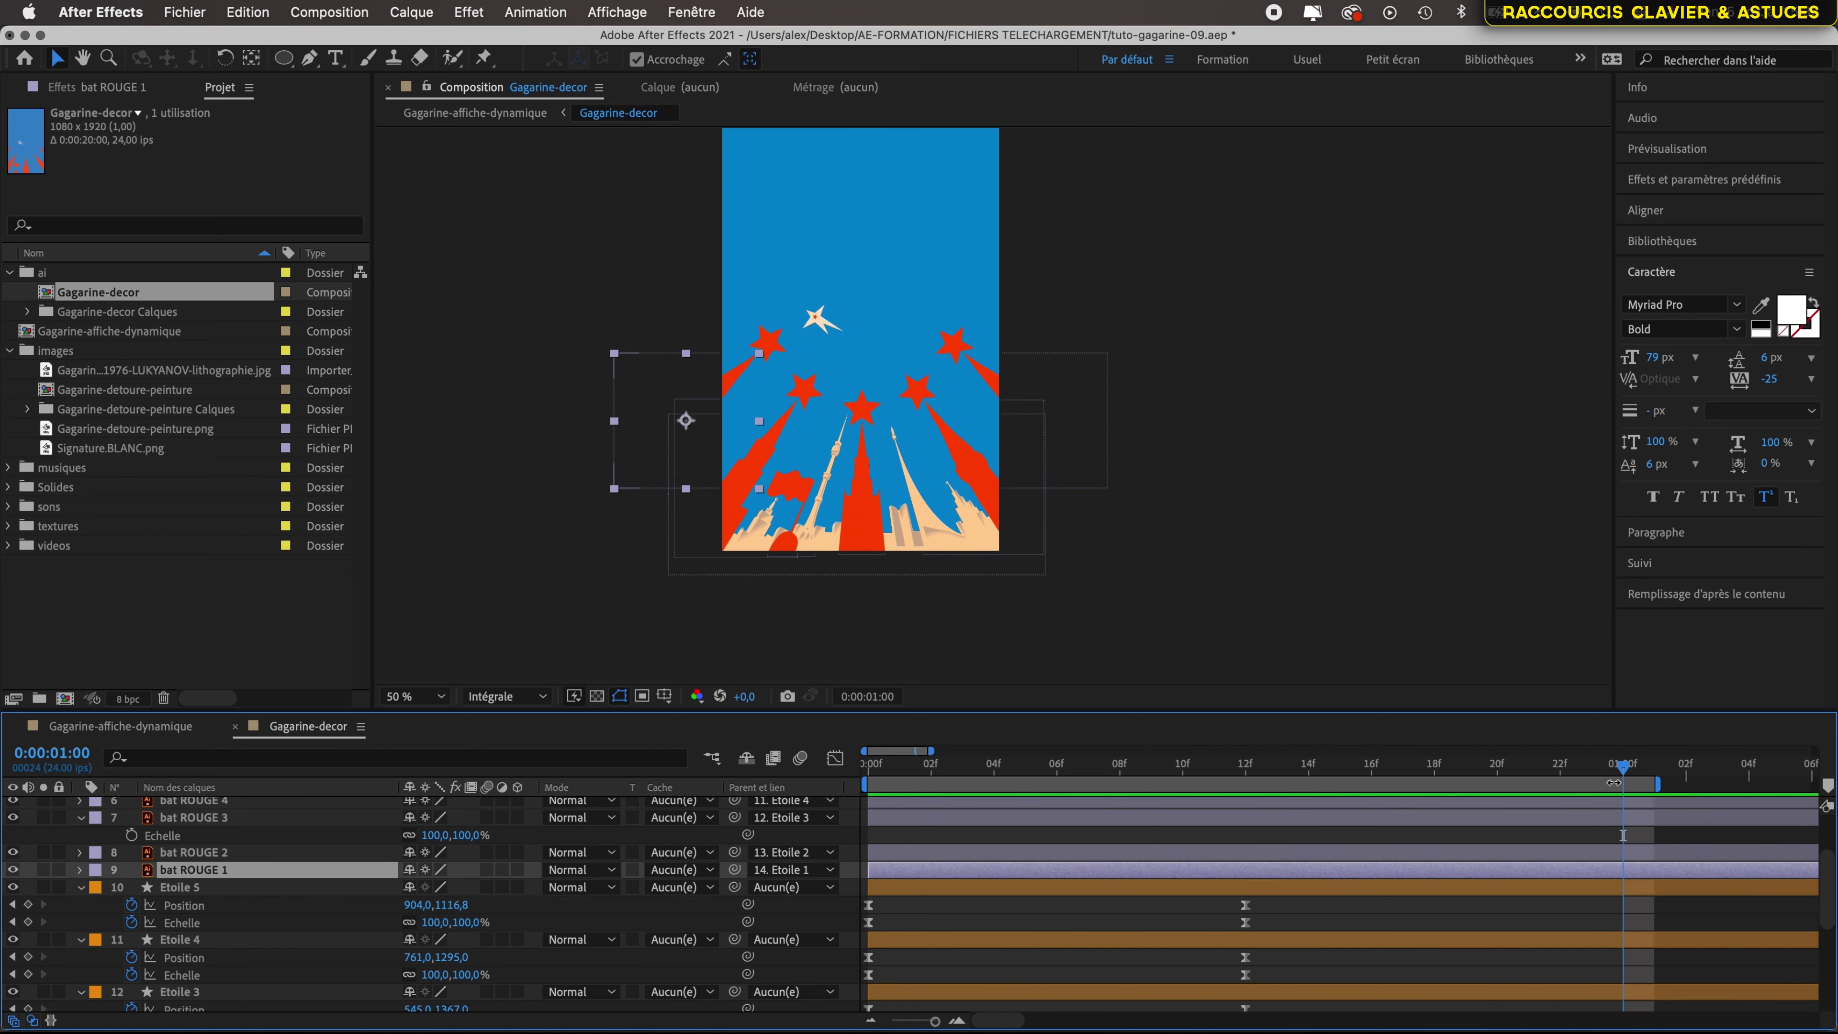
scroll(1258, 894, down, 3)
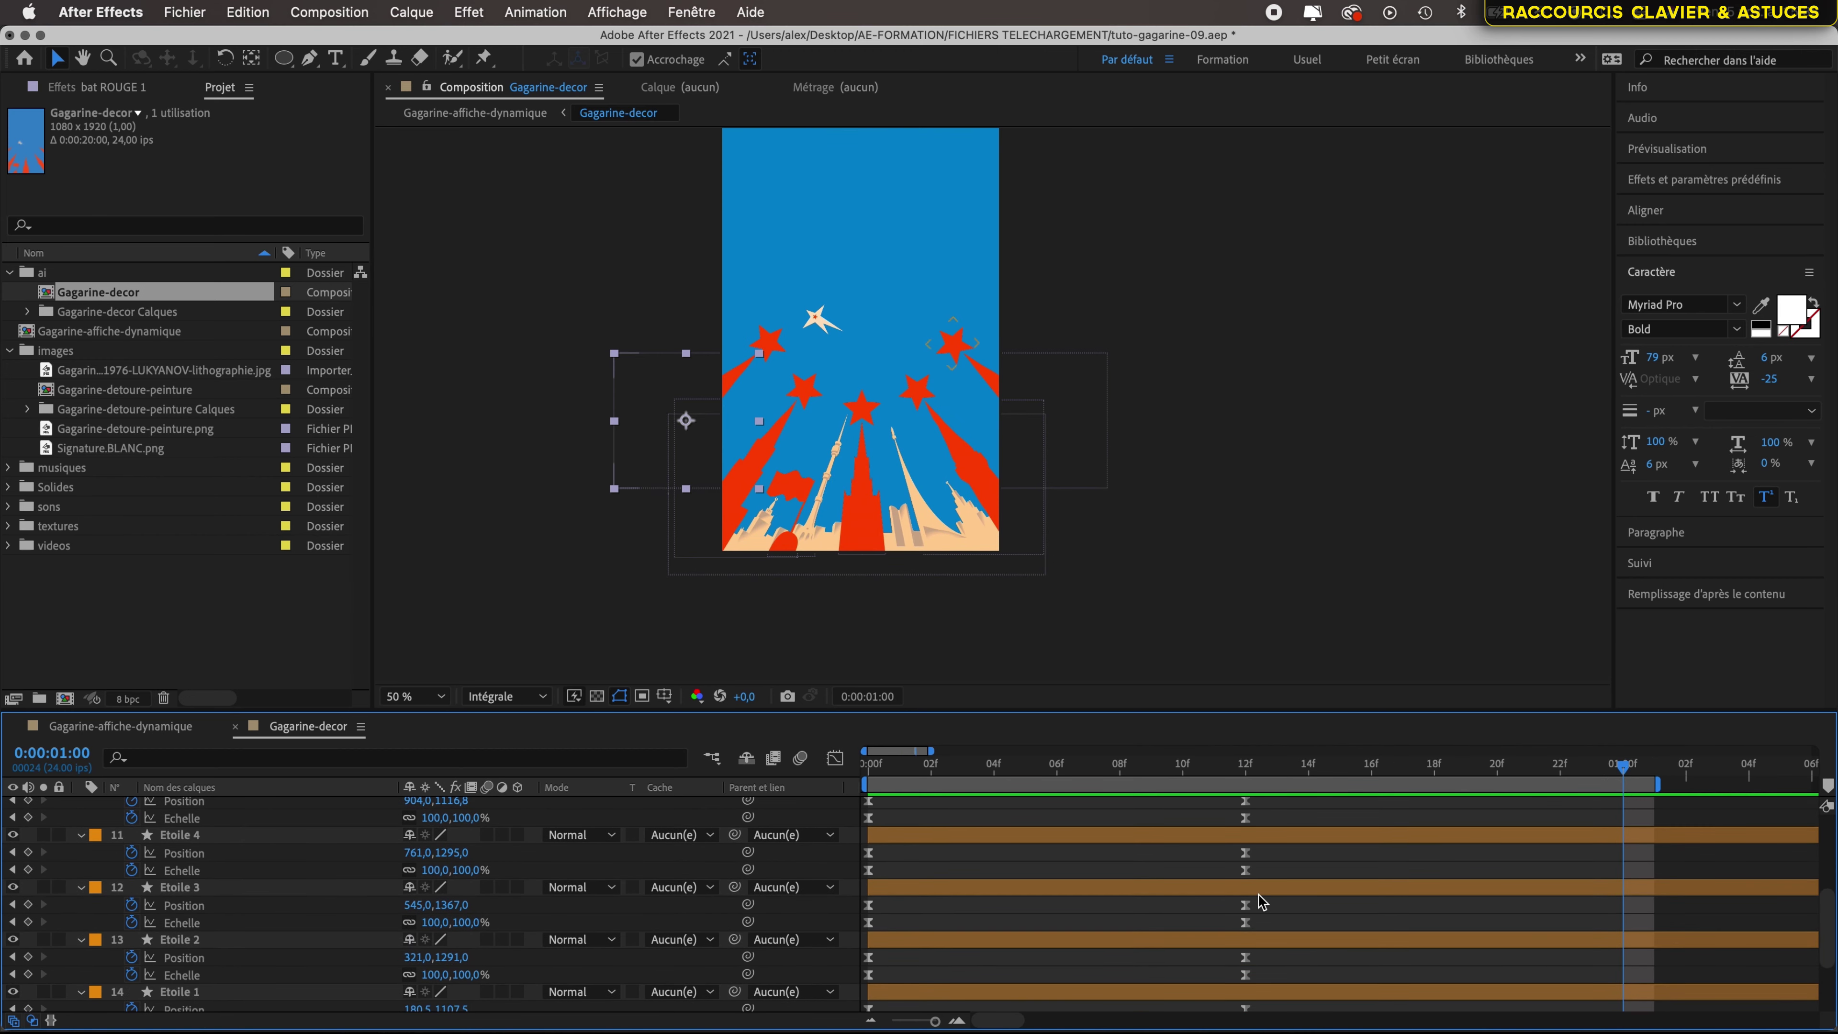
drag(1275, 710, 1273, 633)
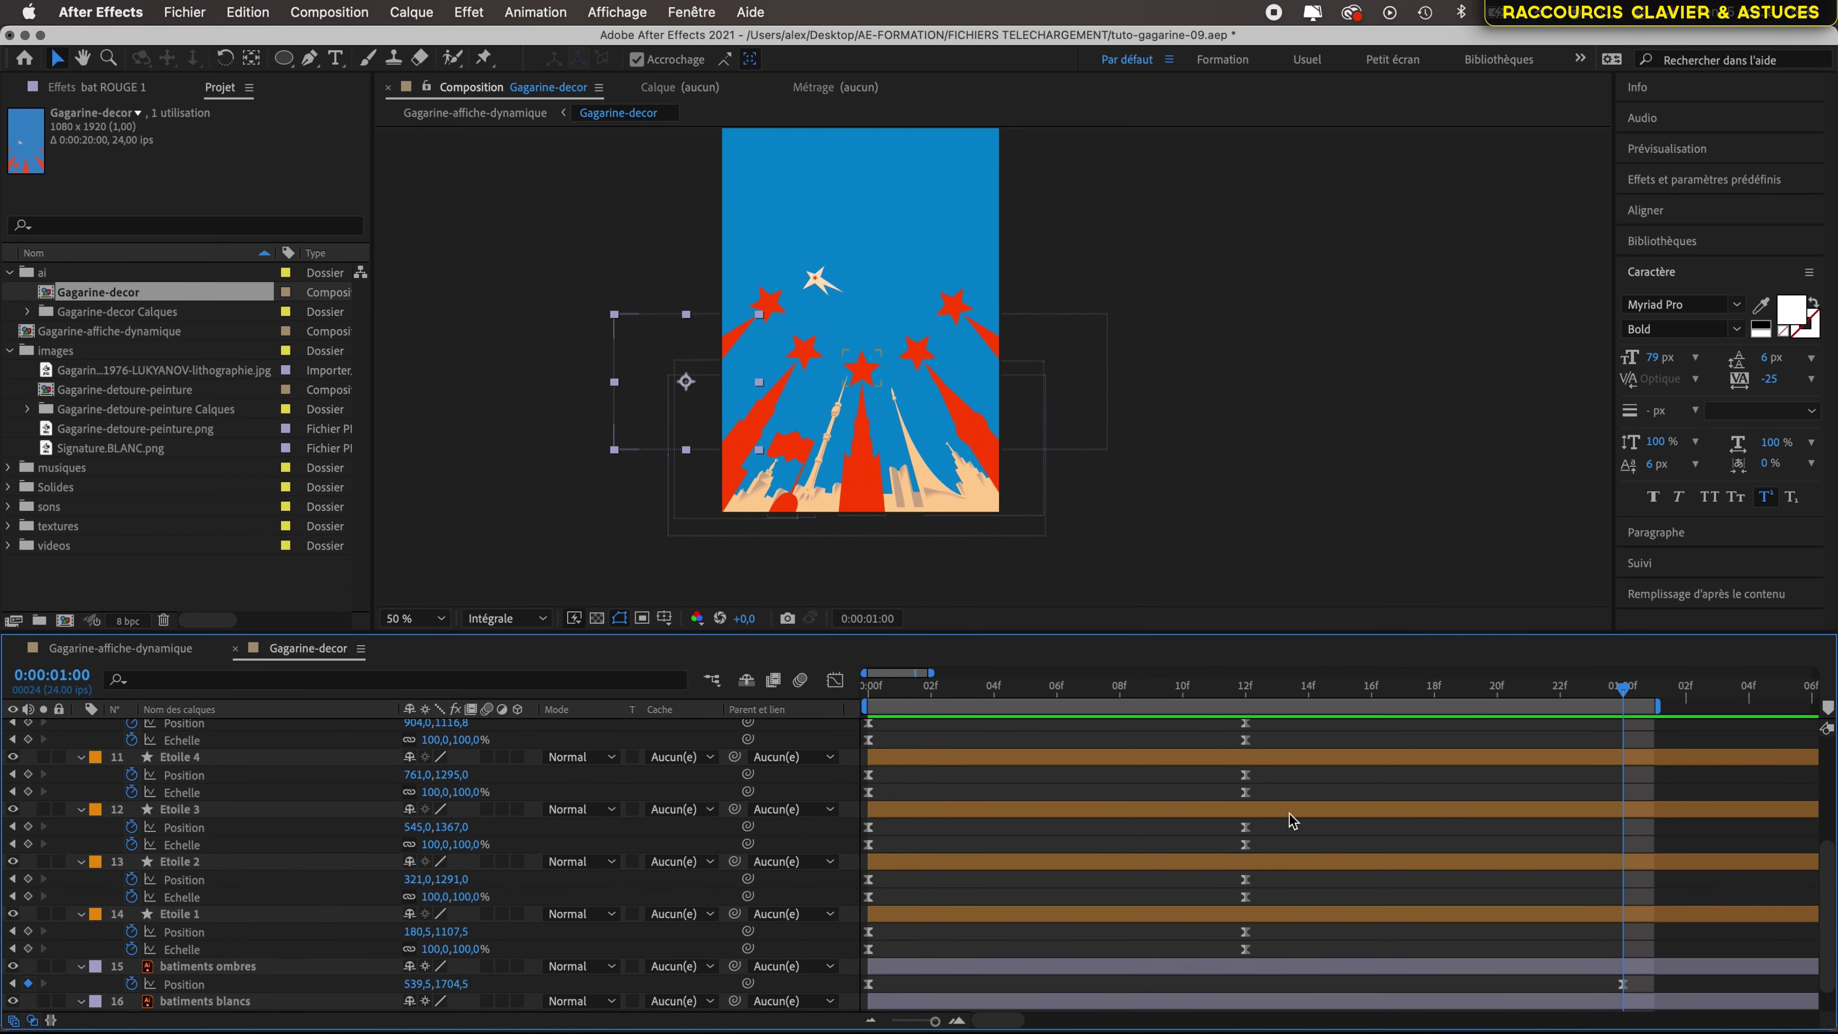
scroll(1288, 812, up, 1)
click(1223, 740)
drag(1223, 746, 1274, 976)
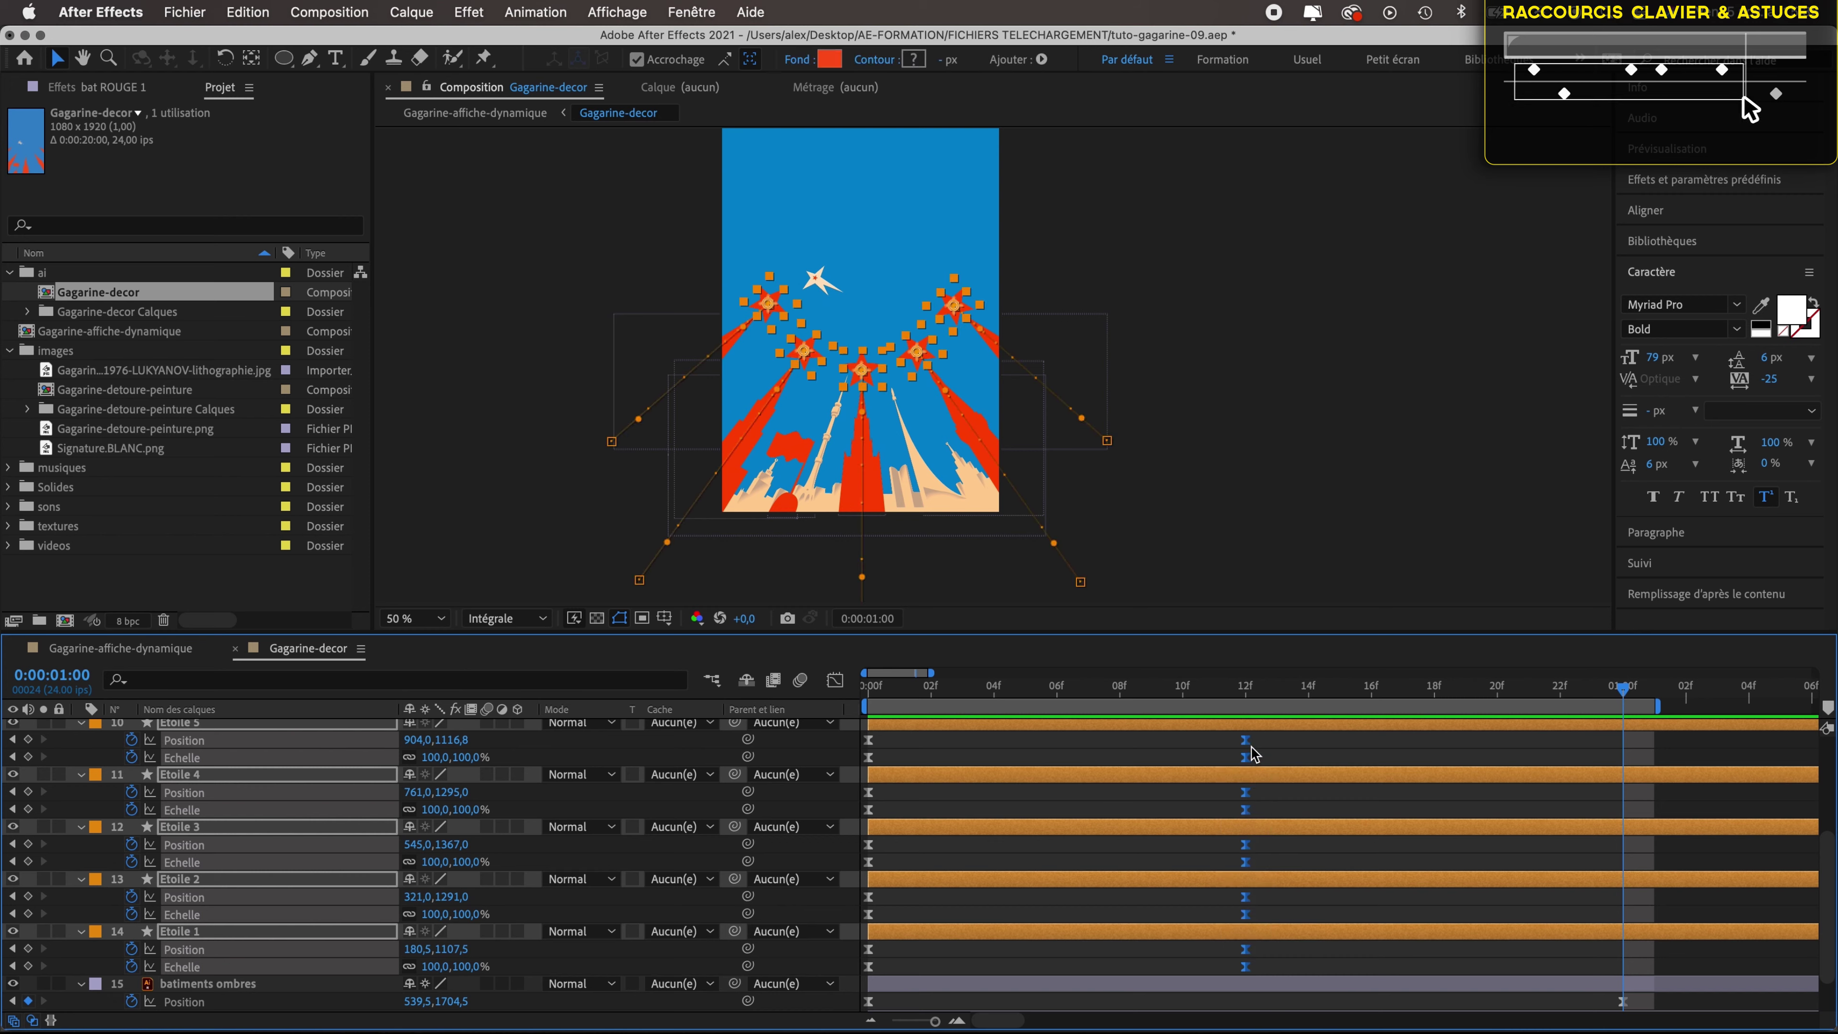
drag(1245, 740, 1627, 797)
drag(1522, 695, 1403, 697)
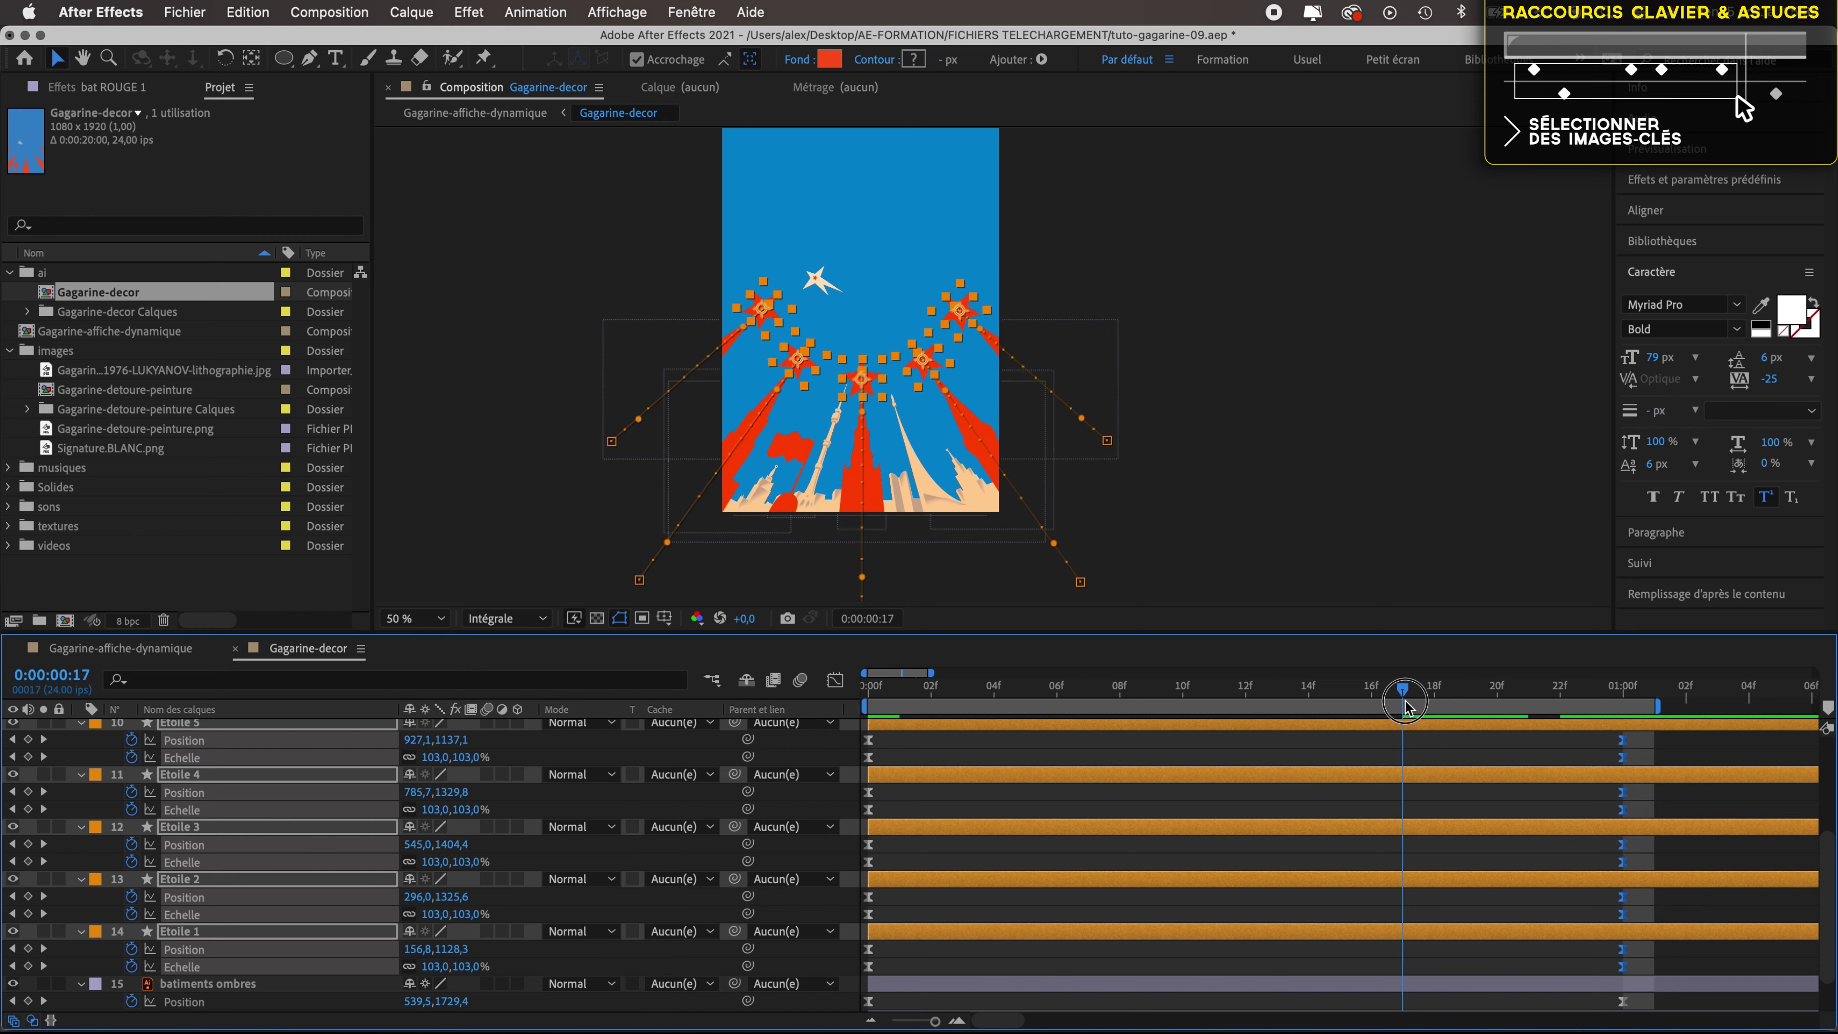
key(space)
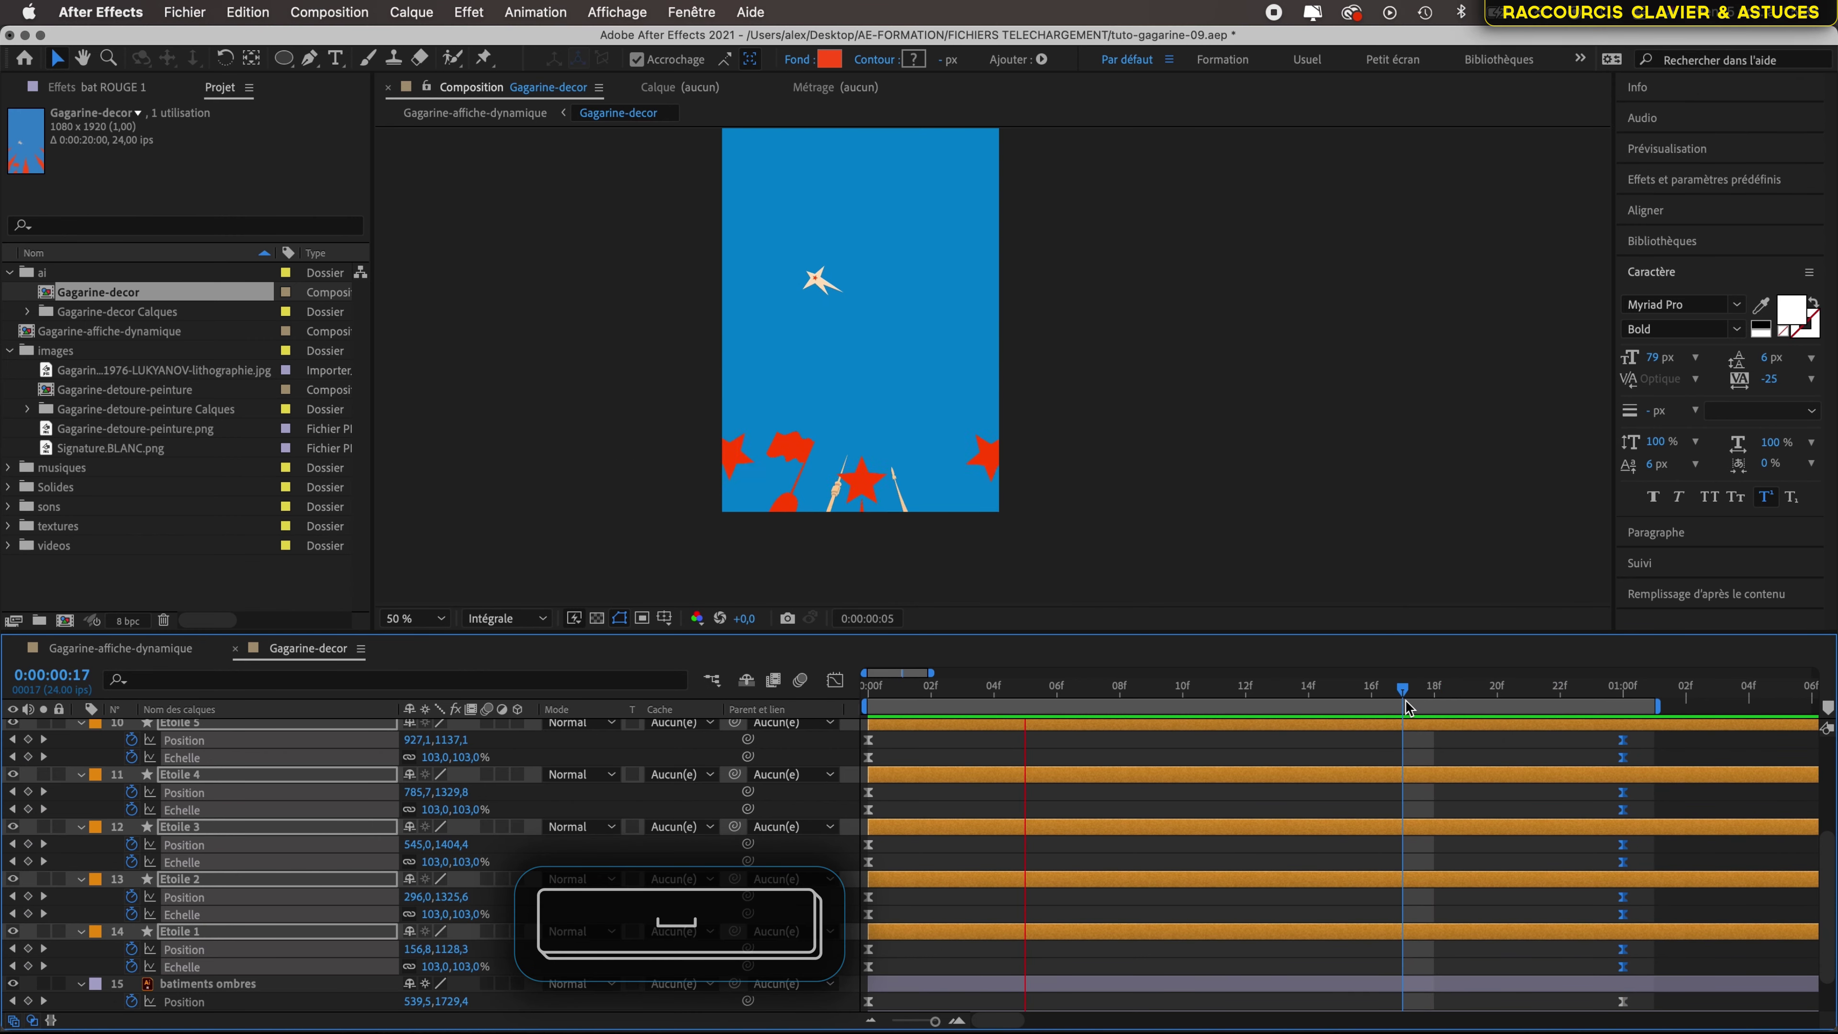